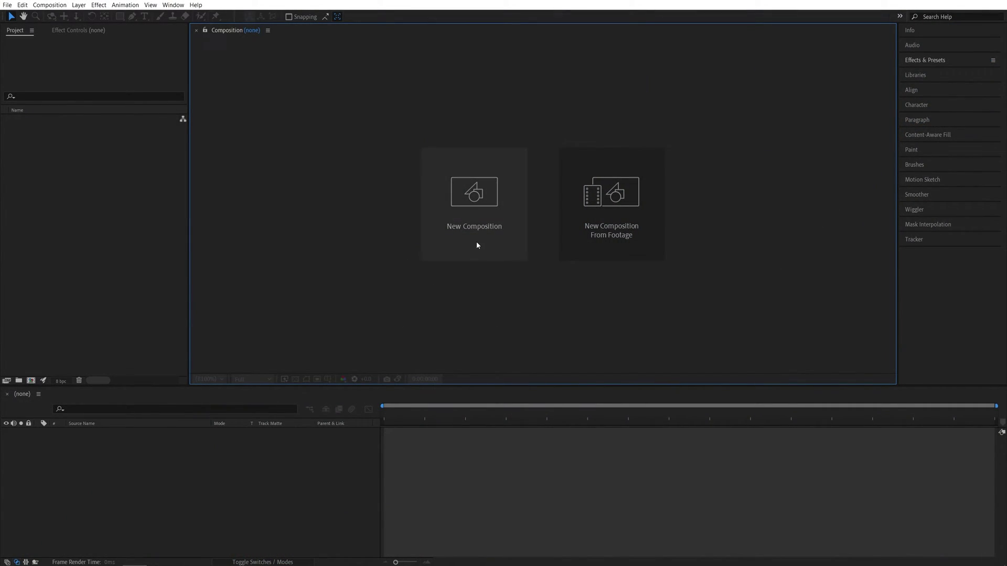
Create a new 1920×1080 composition named Render.
{"action": "left_click", "coordinate": [476, 241]}
{"action": "type", "text": "Render"}
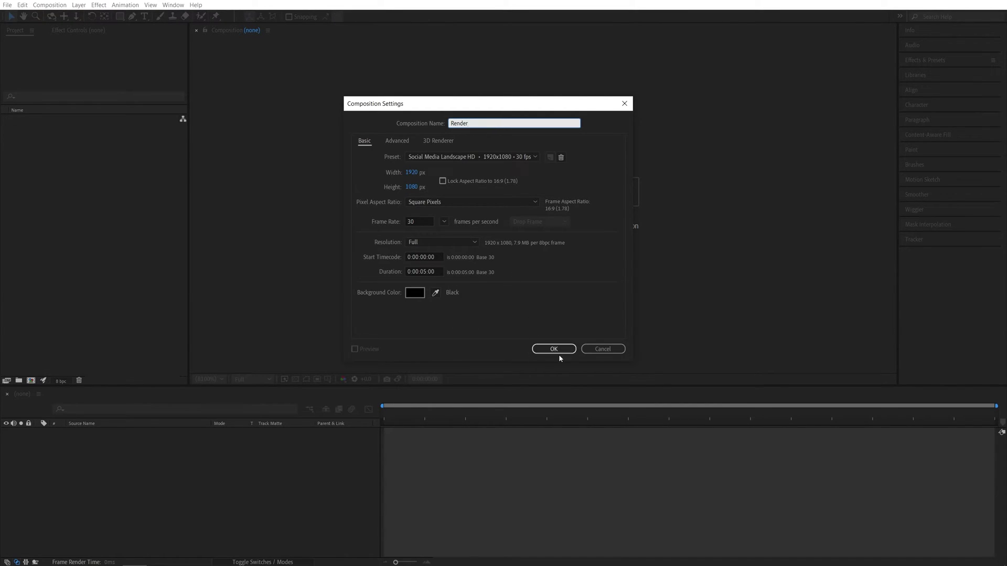
{"action": "left_click", "coordinate": [557, 349]}
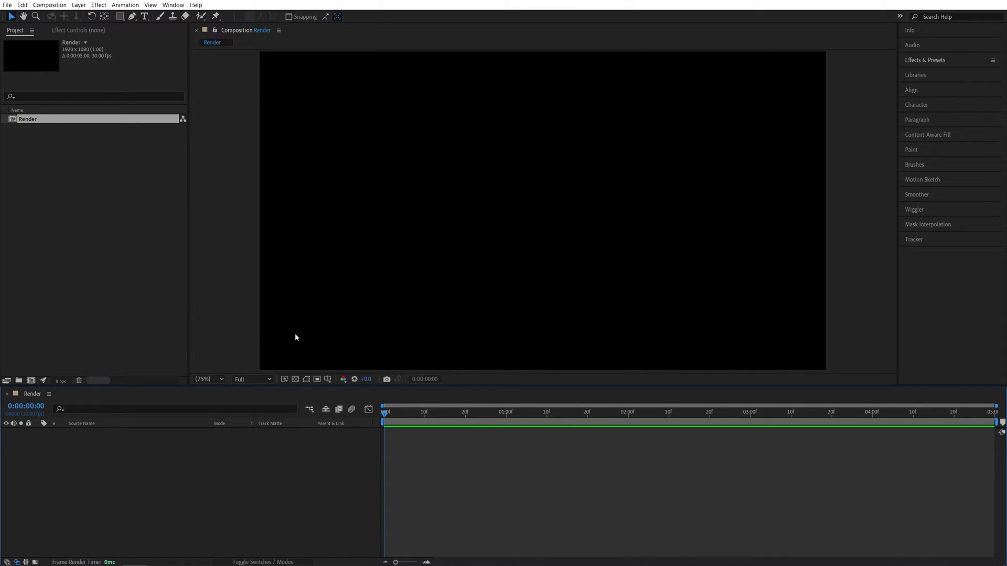
Create a second composition named Texture with its width set to 1080 for a 1080×1080 square.
{"action": "left_click", "coordinate": [30, 381]}
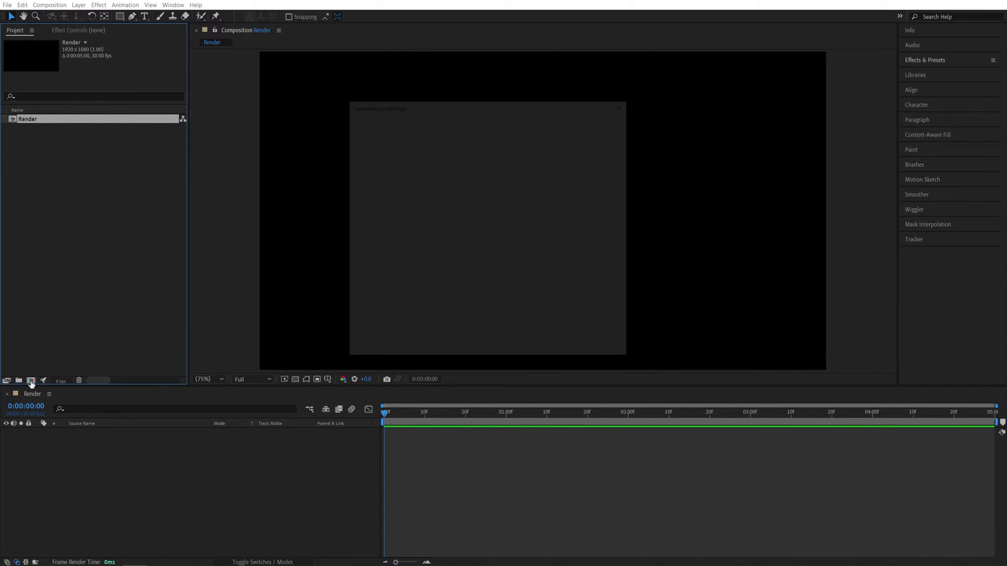
{"action": "type", "text": "Texture"}
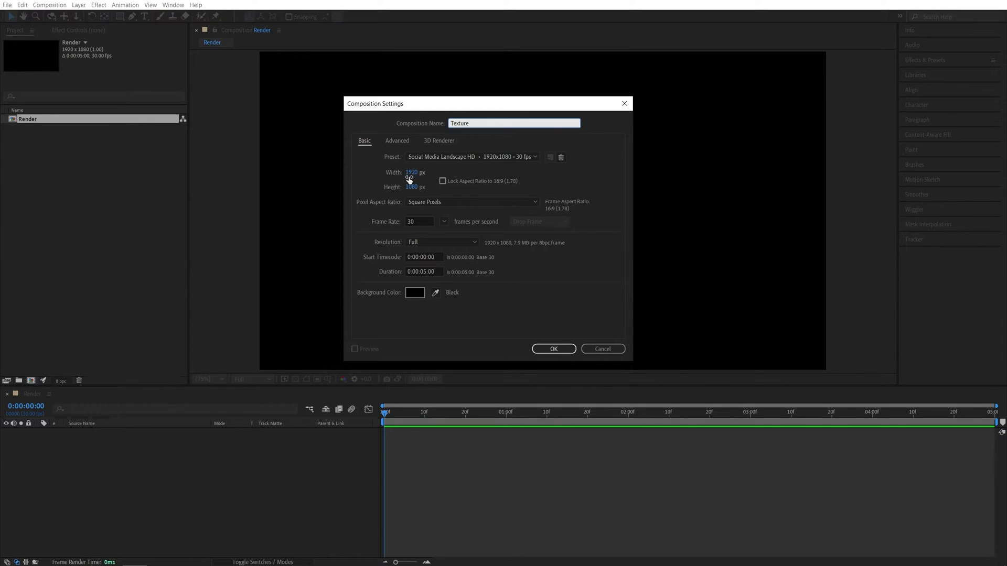
{"action": "left_click", "coordinate": [411, 173]}
{"action": "type", "text": "1080"}
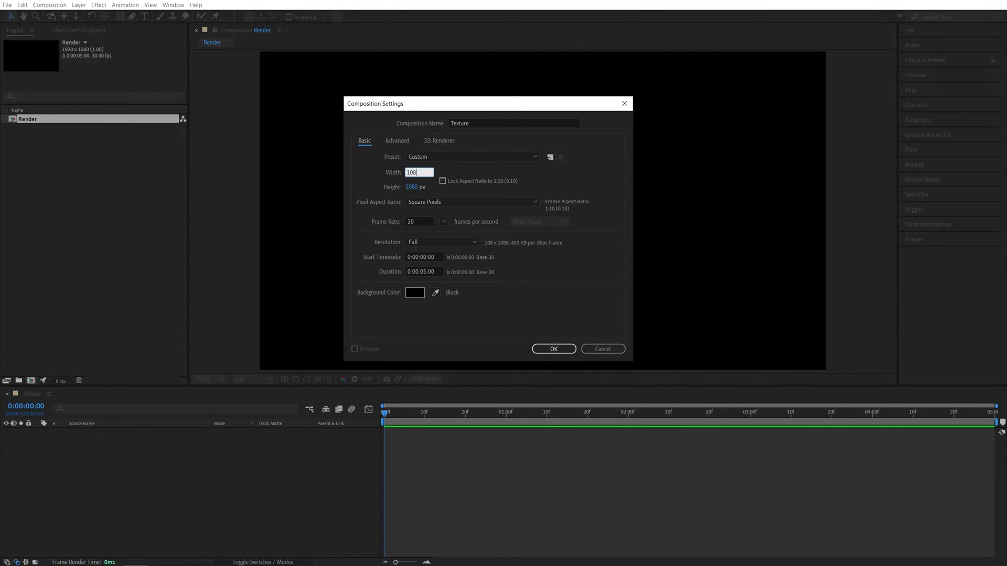
{"action": "left_click", "coordinate": [512, 316]}
{"action": "left_click", "coordinate": [555, 350]}
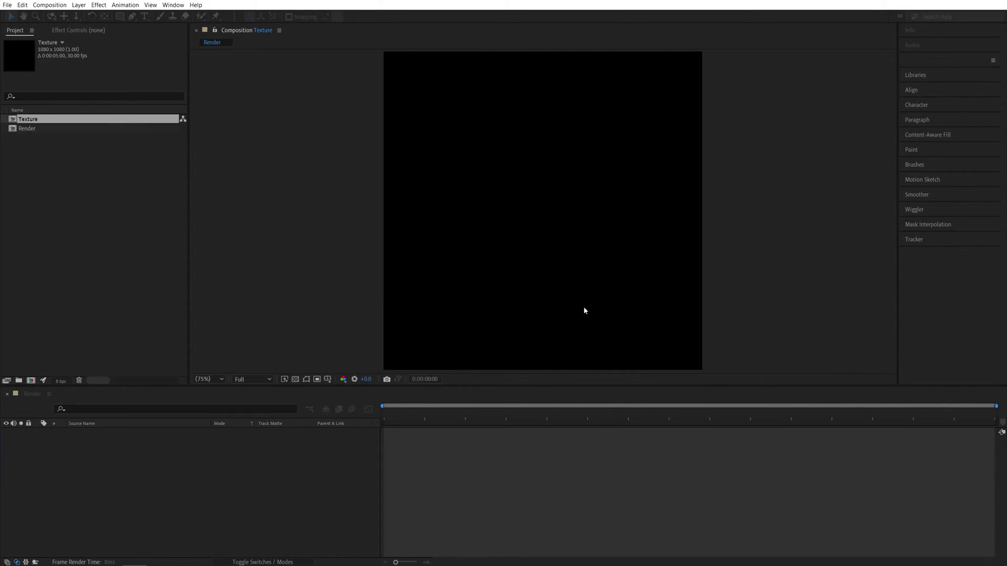
Add a black solid layer to the Texture composition.
{"action": "left_click", "coordinate": [79, 5]}
{"action": "mouse_move", "coordinate": [84, 16]}
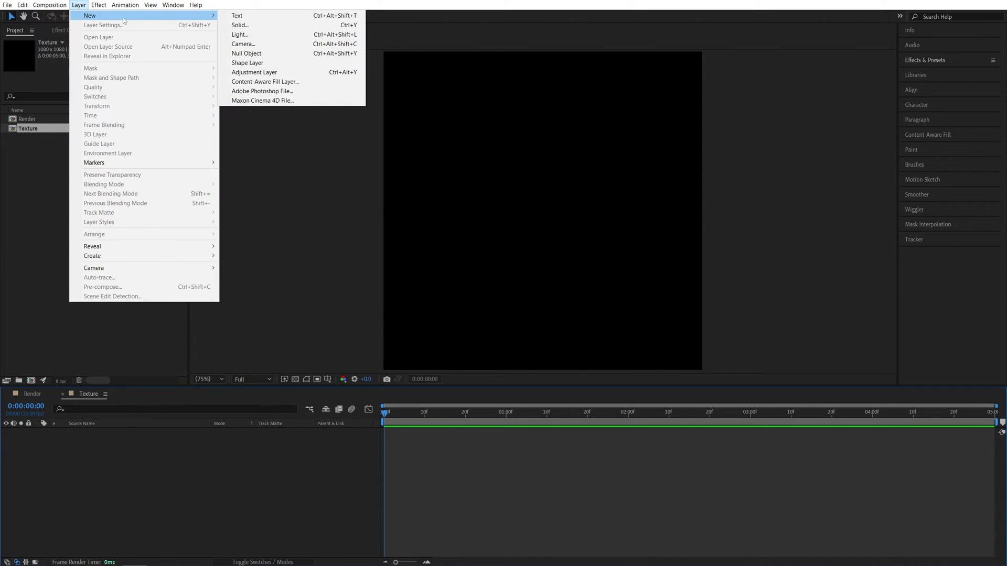
{"action": "left_click", "coordinate": [236, 25]}
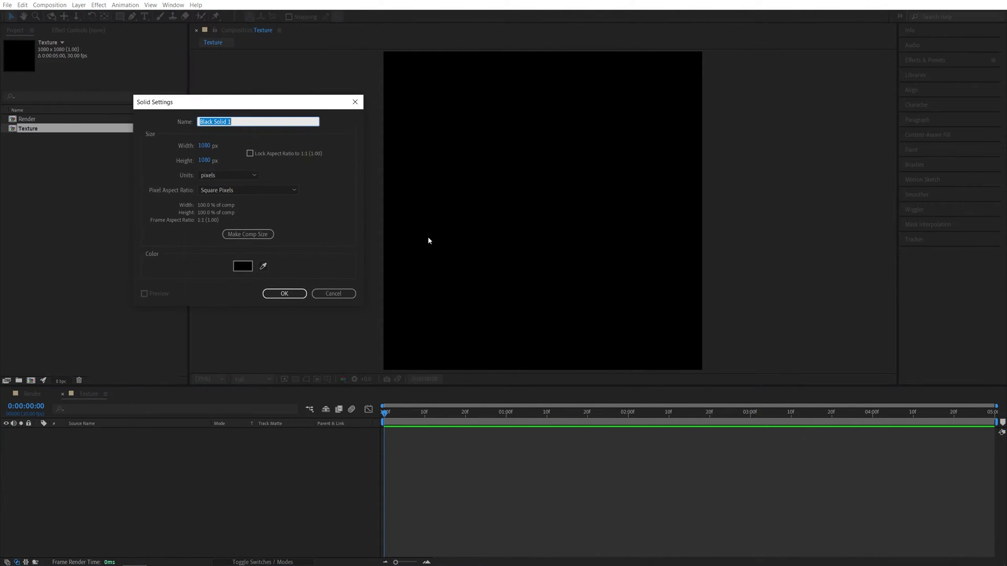
{"action": "left_click", "coordinate": [284, 294]}
Apply Fractal Noise to the solid with Block noise type and Contrast 400.
{"action": "left_click", "coordinate": [926, 64]}
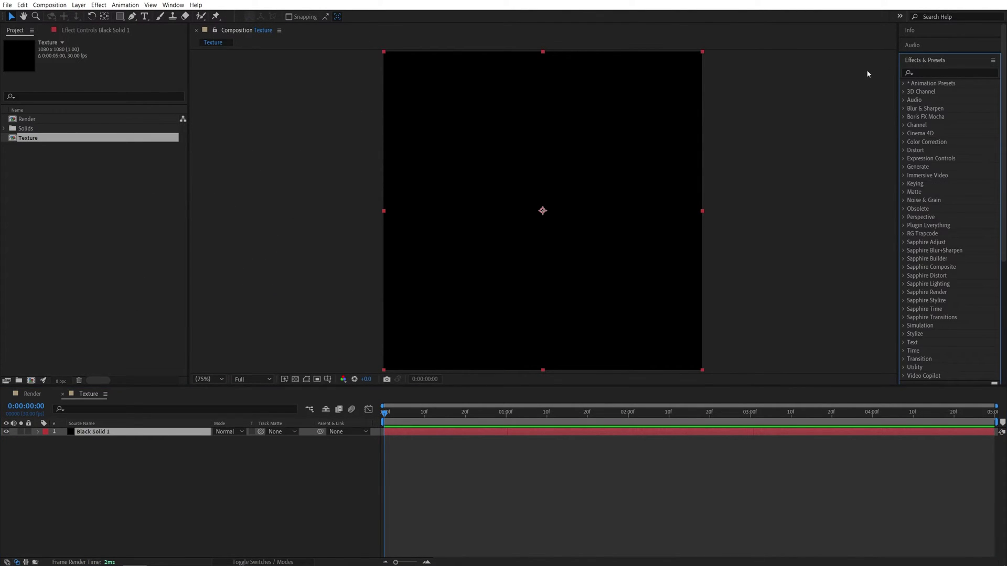
{"action": "left_click", "coordinate": [934, 72]}
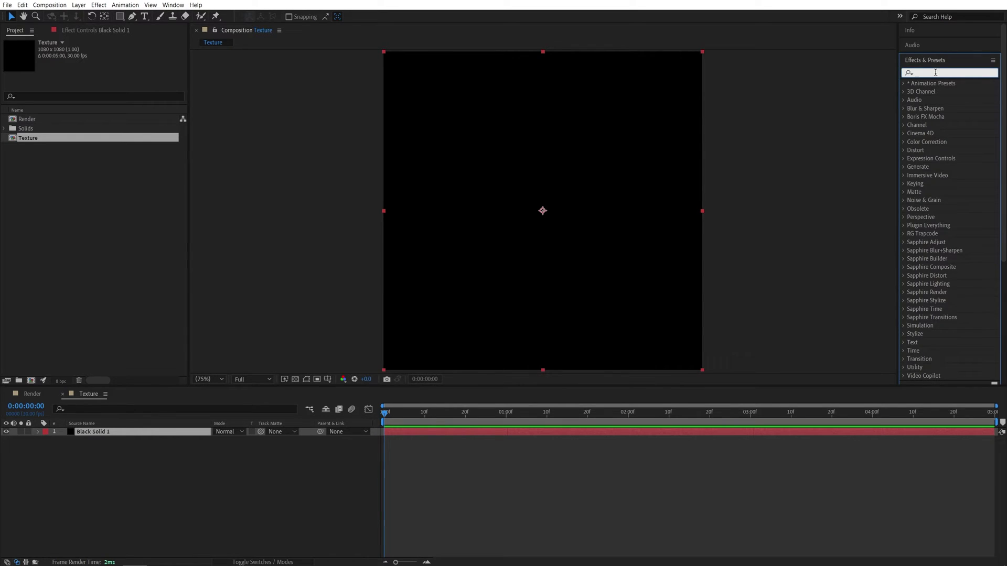
{"action": "type", "text": "fracta"}
{"action": "left_click_drag", "start_coordinate": [949, 125], "coordinate": [111, 434]}
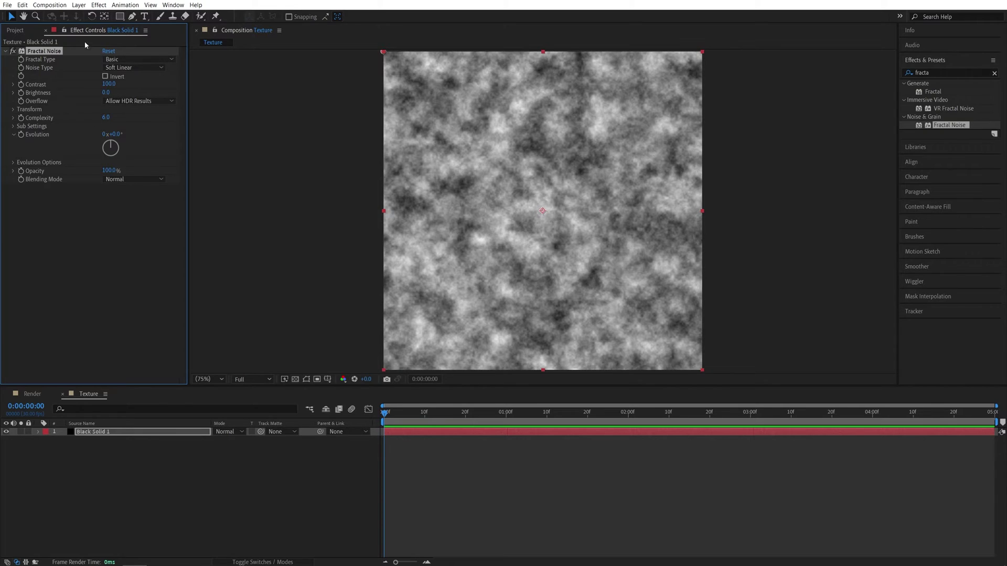
{"action": "left_click", "coordinate": [131, 68]}
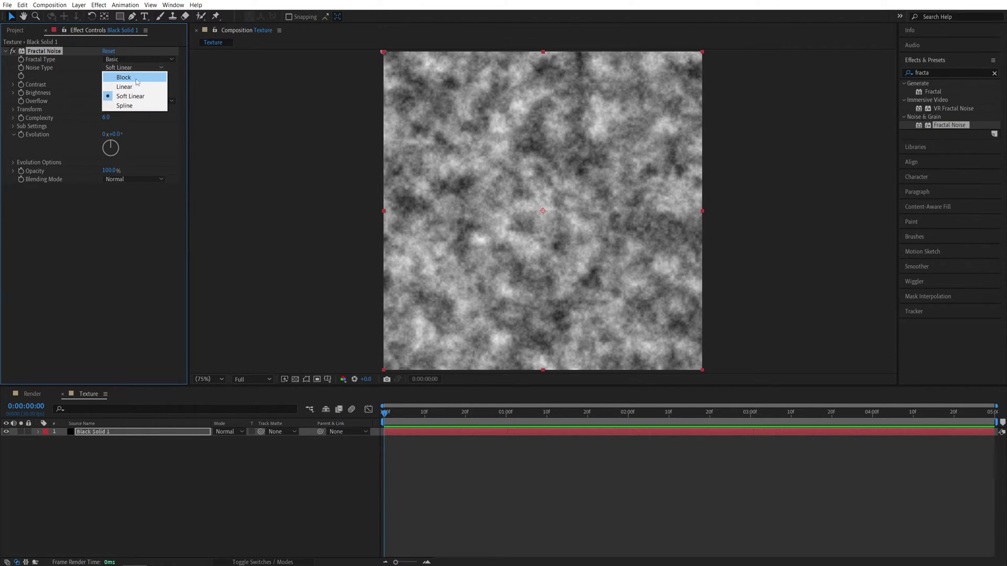
{"action": "left_click", "coordinate": [113, 74]}
{"action": "left_click", "coordinate": [107, 84]}
{"action": "type", "text": "400"}
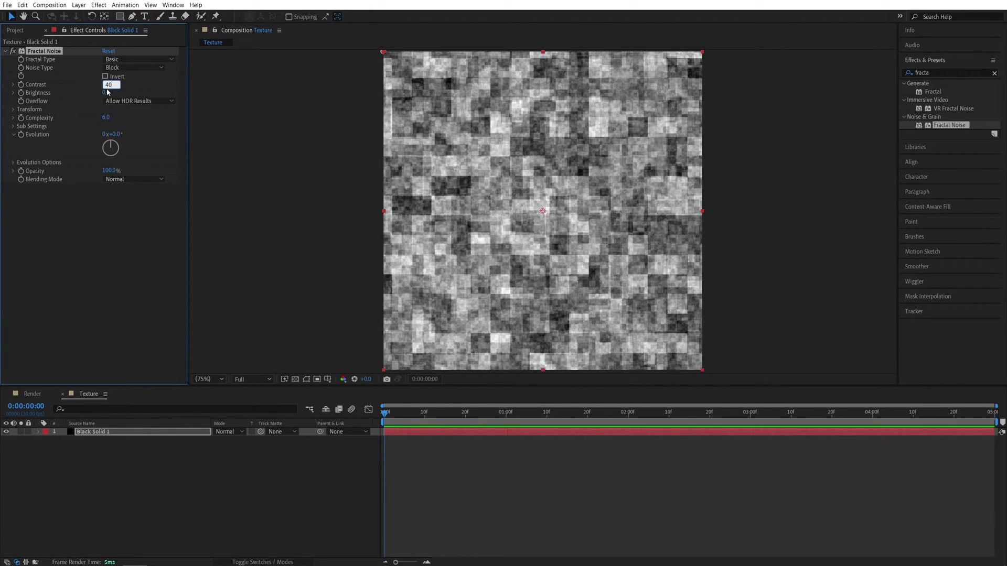
{"action": "left_click", "coordinate": [147, 134]}
Set Fractal Noise Complexity to 3 and drive Evolution with the expression time*100.
{"action": "left_click", "coordinate": [106, 118]}
{"action": "type", "text": "3"}
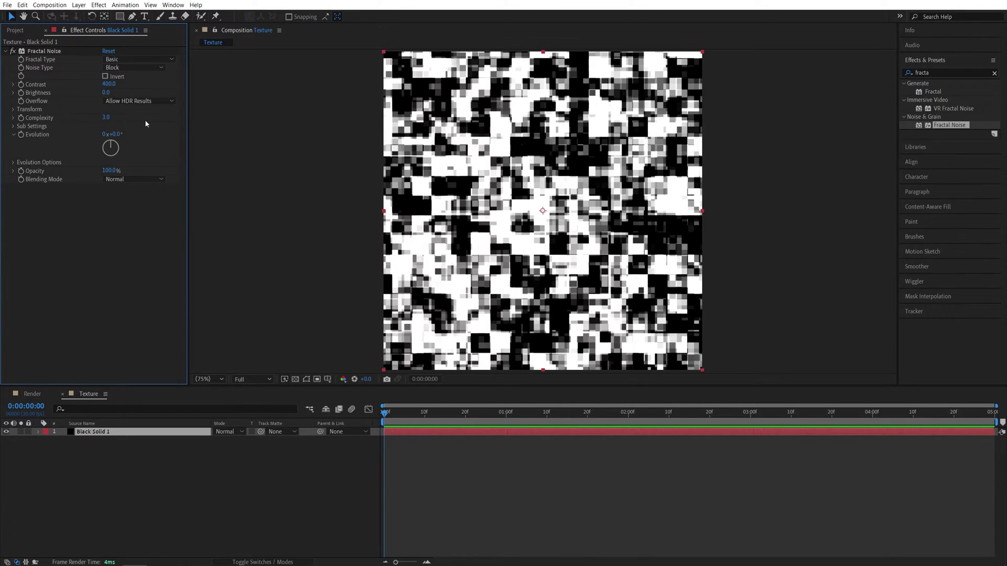
{"action": "key", "text": "Return"}
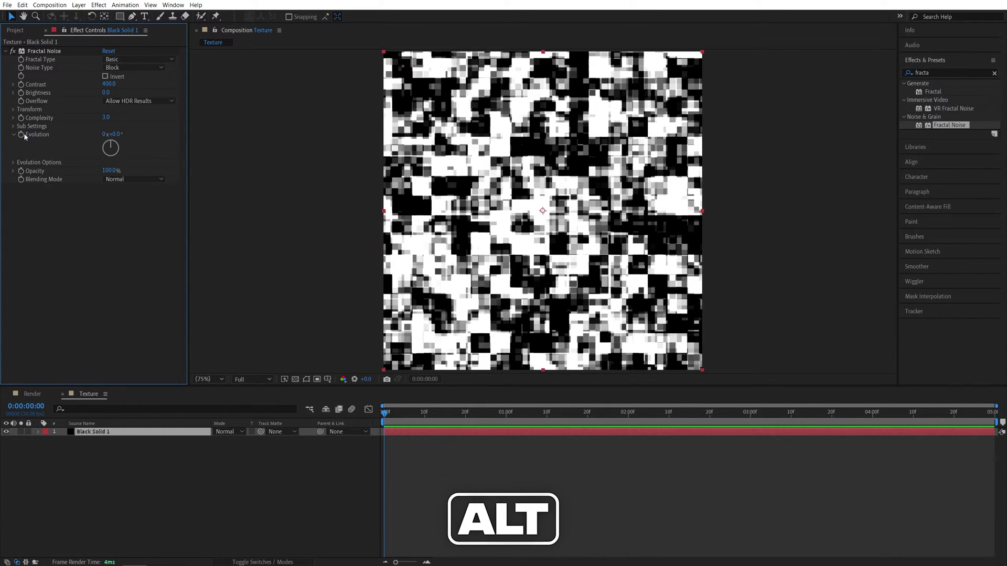
{"action": "left_click", "coordinate": [21, 134], "text": "alt"}
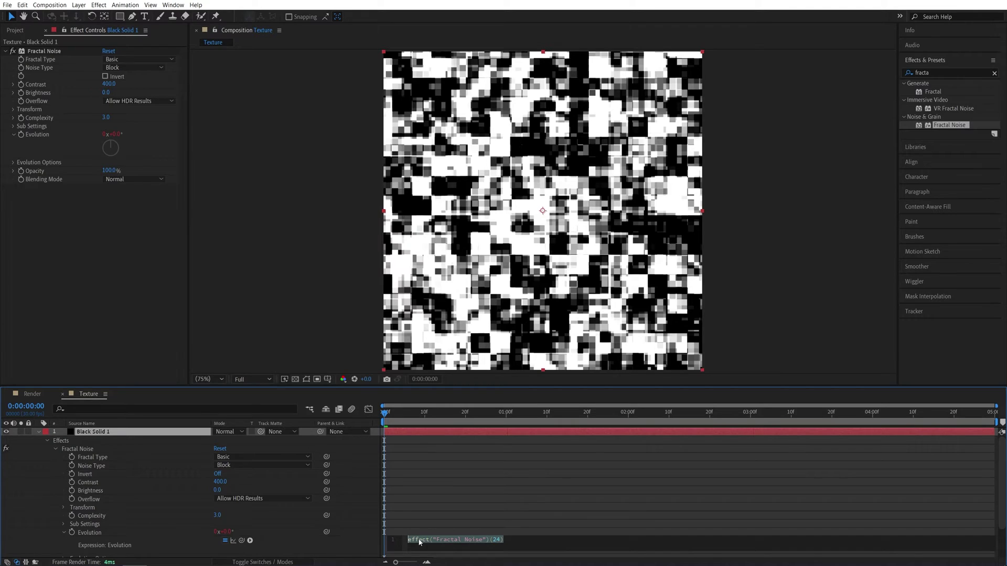
{"action": "type", "text": "time*1"}
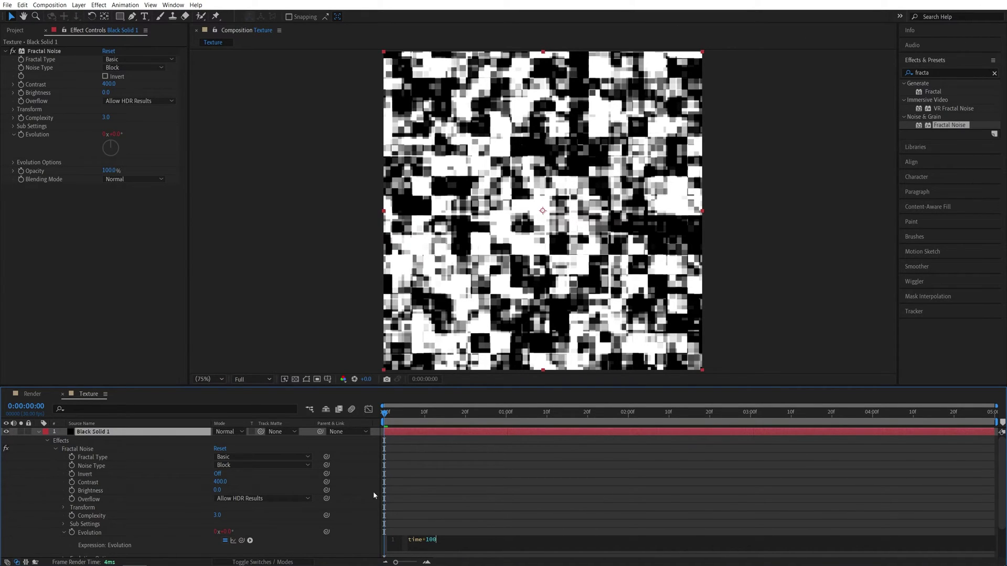
{"action": "type", "text": "00"}
{"action": "left_click", "coordinate": [365, 487]}
{"action": "left_click_drag", "start_coordinate": [384, 412], "coordinate": [542, 428]}
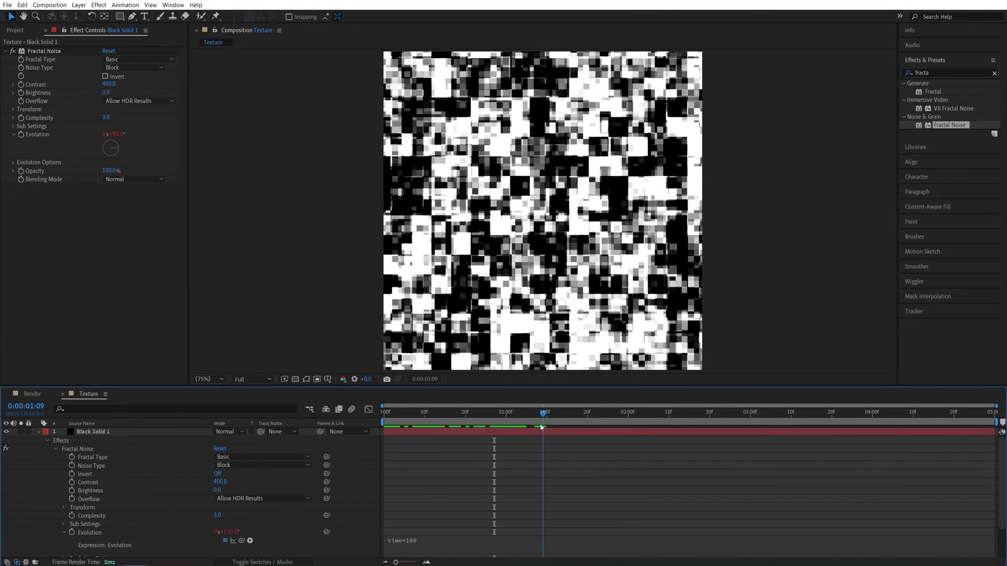
Apply Find Edges with Invert enabled to get white lines on black.
{"action": "triple_click", "coordinate": [942, 72]}
{"action": "type", "text": "find edge"}
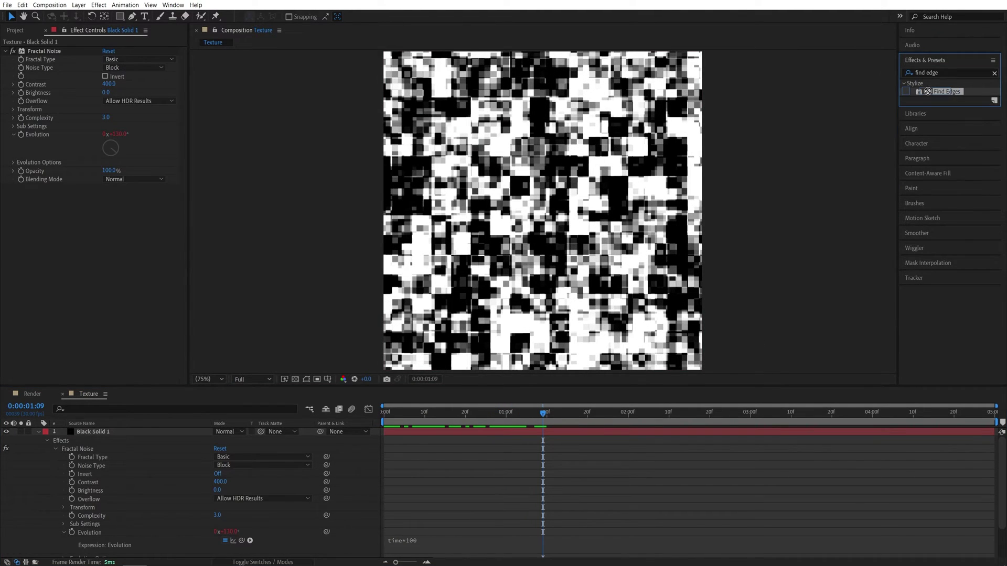
{"action": "left_click_drag", "start_coordinate": [946, 92], "coordinate": [79, 436]}
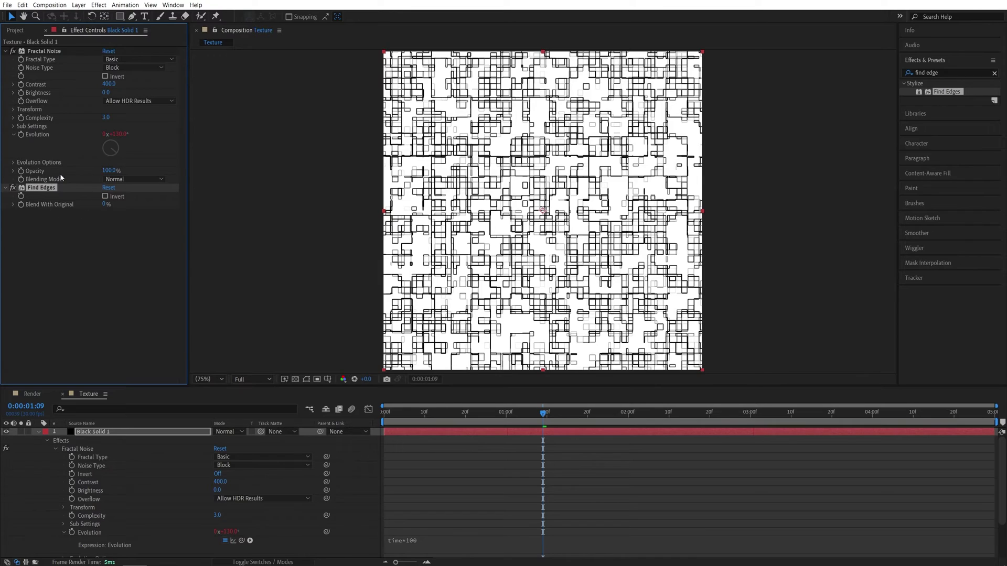
{"action": "left_click", "coordinate": [105, 196]}
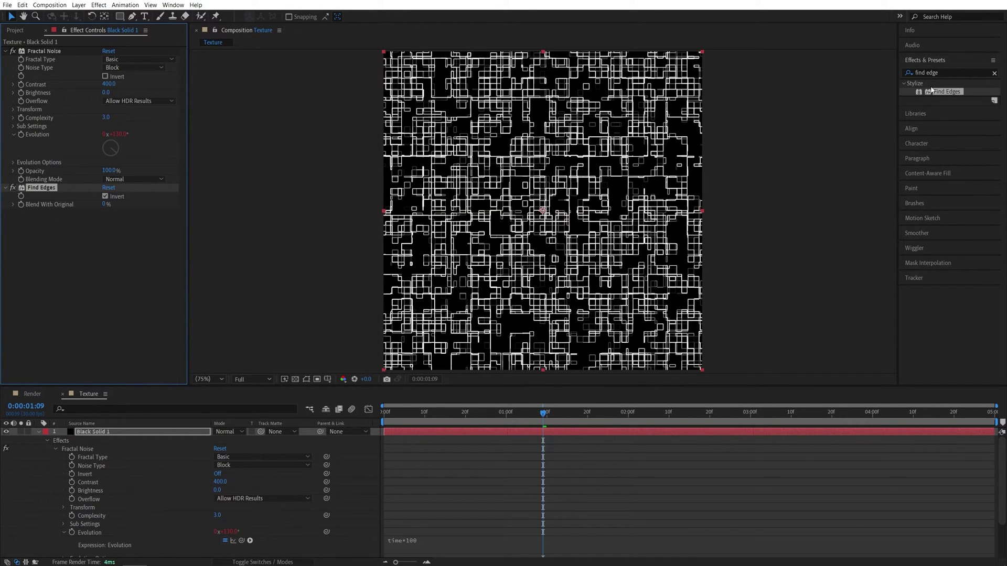
Apply Tint and map white to the cyan colour 00D4FF.
{"action": "left_click", "coordinate": [899, 73]}
{"action": "type", "text": "tint"}
{"action": "left_click_drag", "start_coordinate": [939, 125], "coordinate": [123, 284]}
{"action": "left_click", "coordinate": [107, 230]}
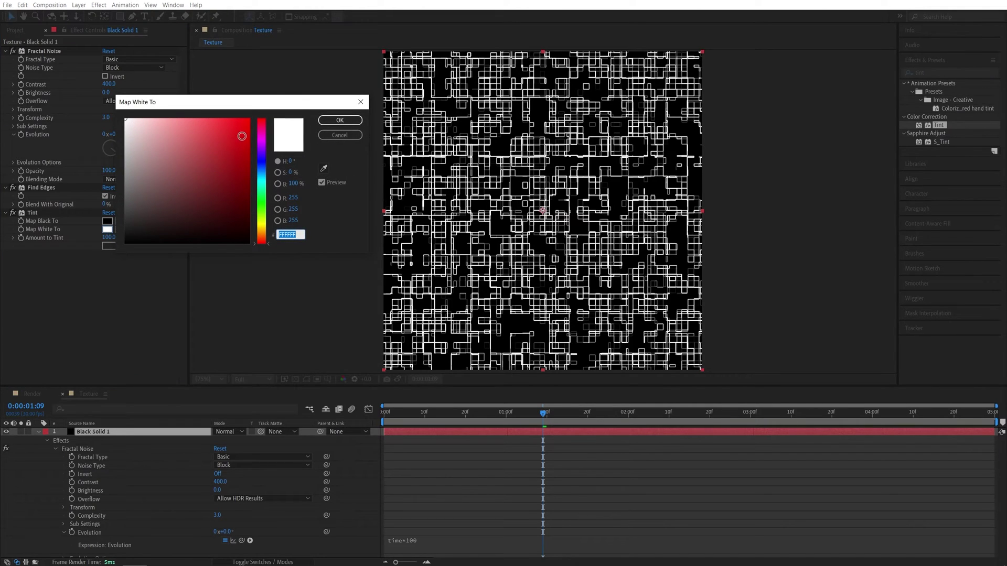
{"action": "left_click", "coordinate": [249, 119]}
{"action": "left_click_drag", "start_coordinate": [261, 226], "coordinate": [270, 179]}
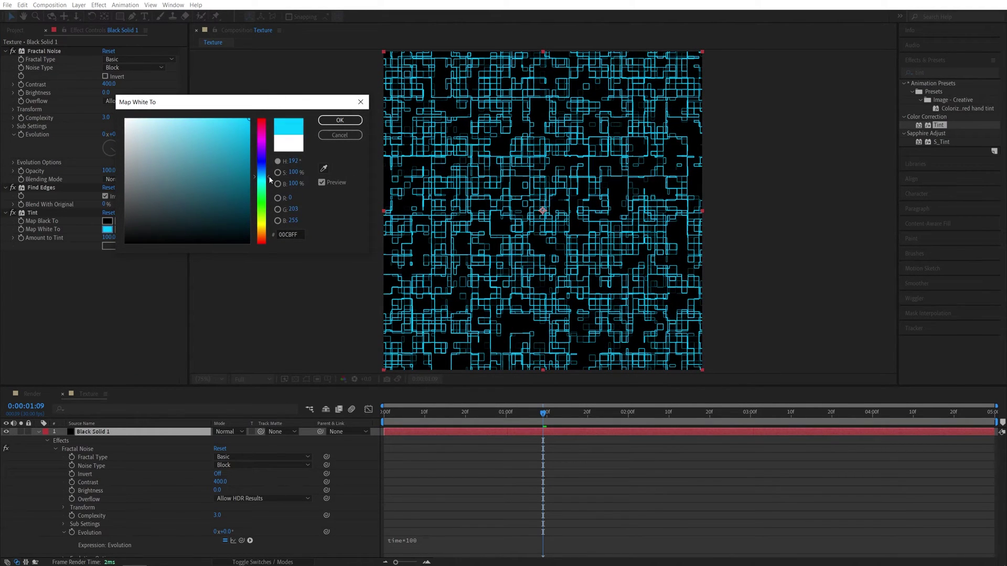
{"action": "left_click", "coordinate": [340, 120]}
Place the Texture composition into Render and hide that layer.
{"action": "left_click", "coordinate": [32, 394]}
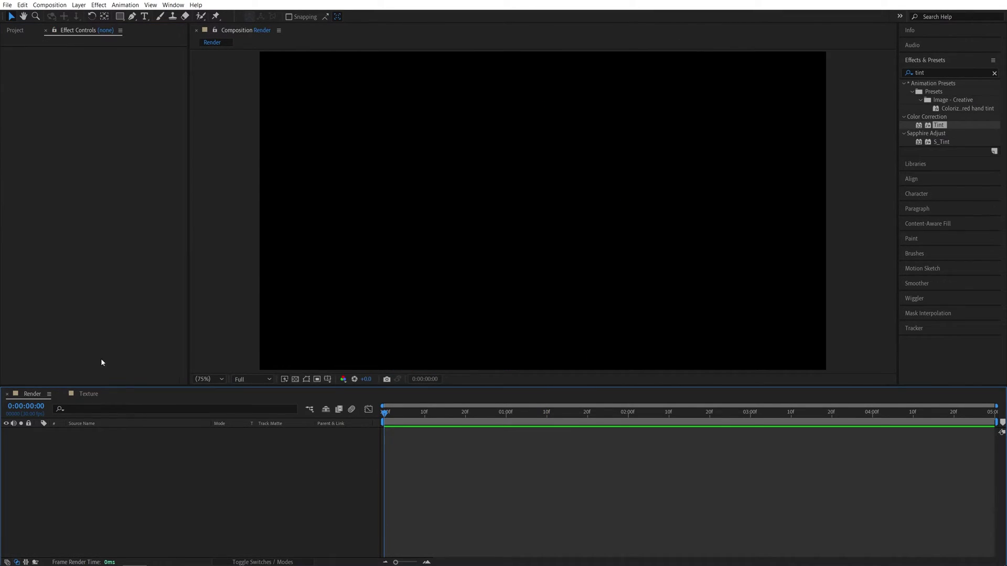
{"action": "left_click", "coordinate": [15, 32]}
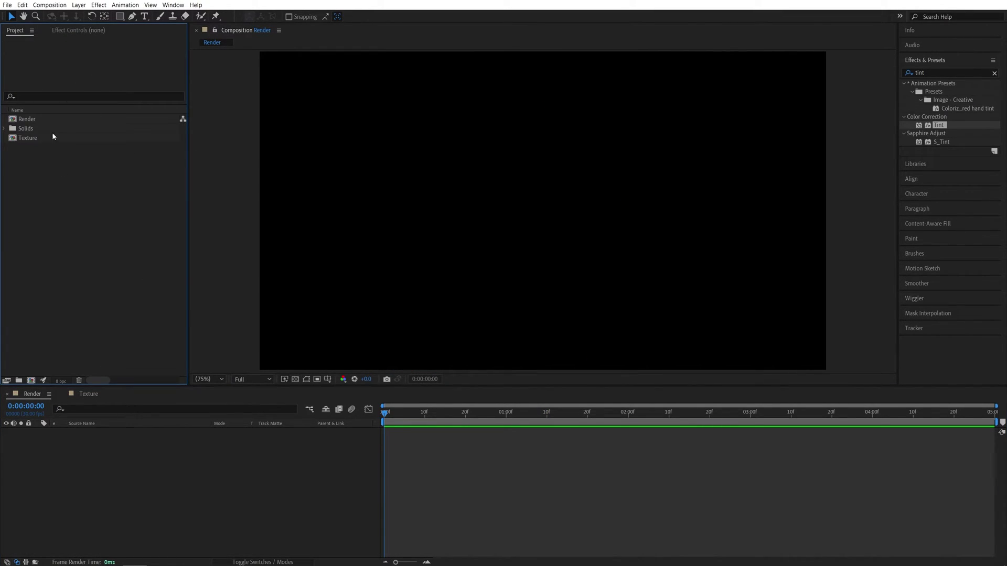
{"action": "left_click_drag", "start_coordinate": [26, 139], "coordinate": [80, 455]}
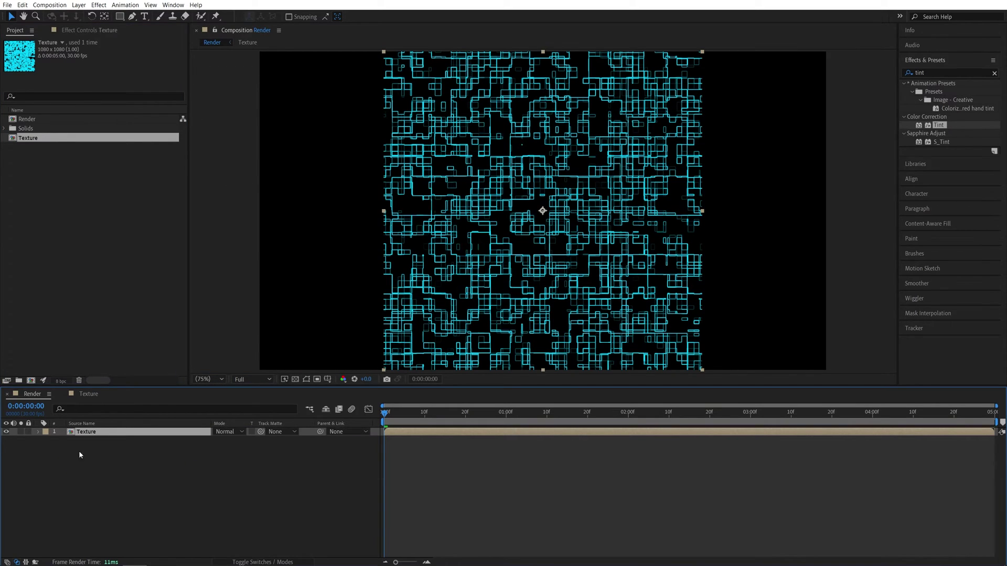
{"action": "left_click", "coordinate": [7, 433]}
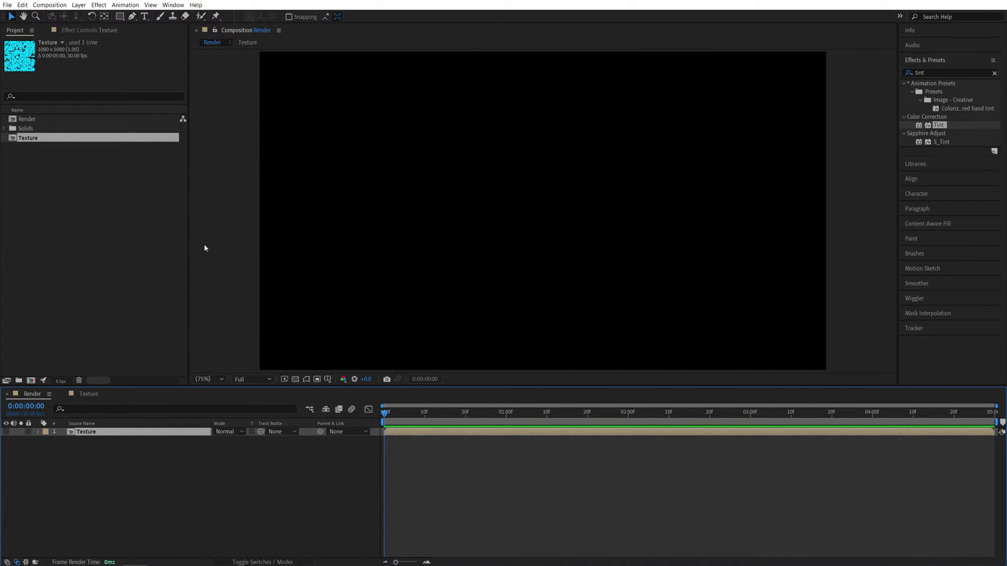
Add a text layer reading 'Text' in Render and hide it.
{"action": "left_click", "coordinate": [146, 17]}
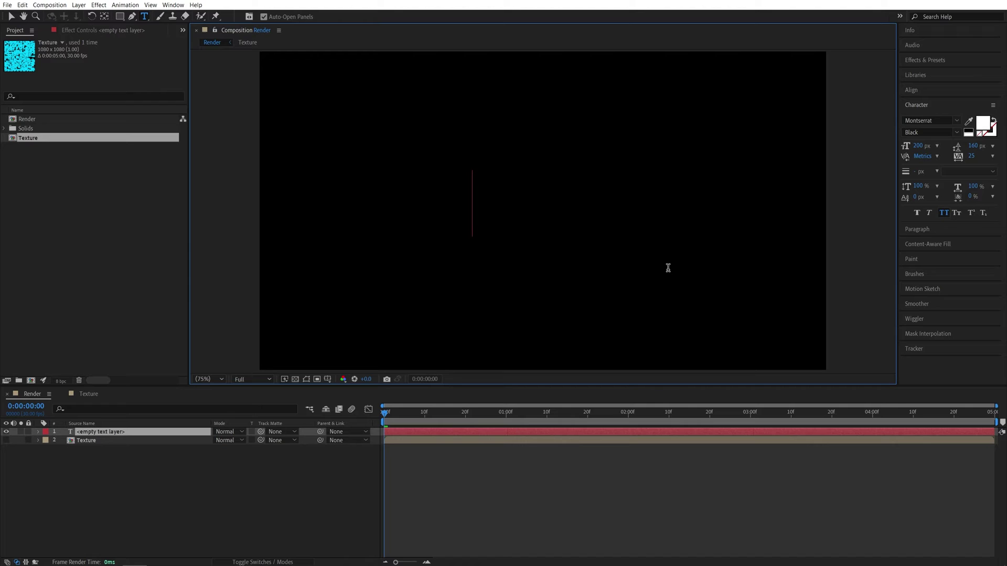
{"action": "left_click", "coordinate": [474, 225]}
{"action": "type", "text": "Text"}
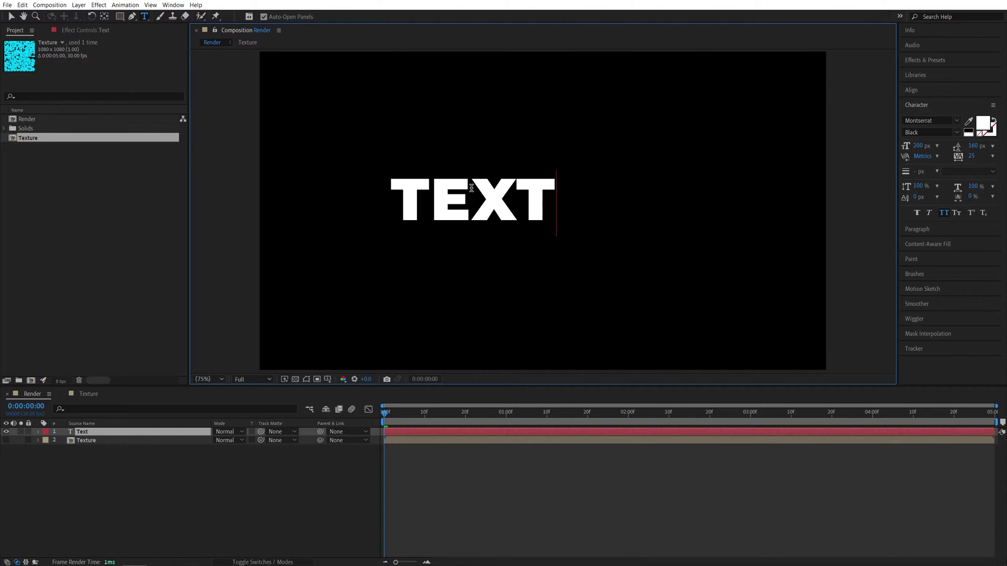
{"action": "left_click", "coordinate": [6, 432]}
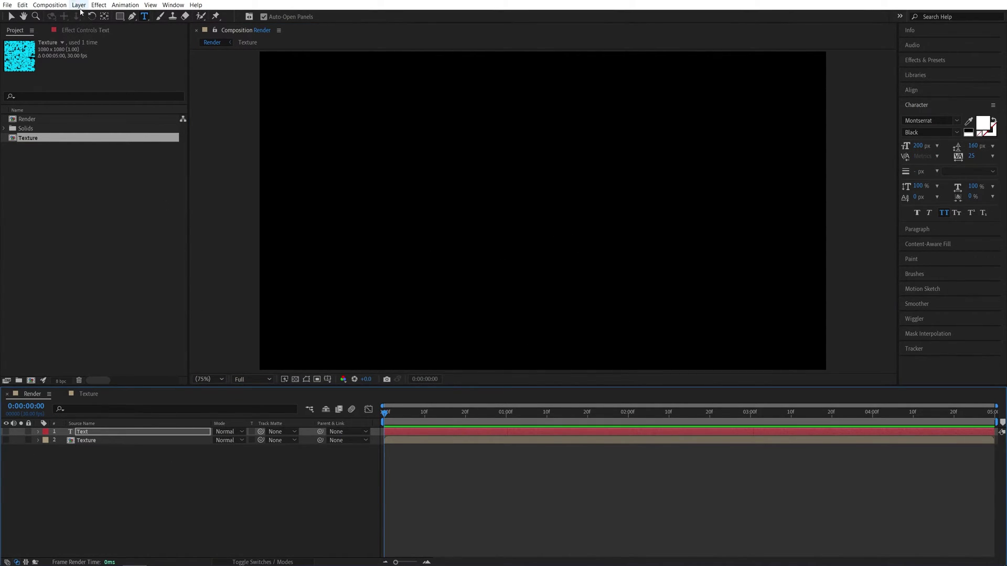
Create a new solid layer named Element.
{"action": "left_click", "coordinate": [79, 5]}
{"action": "mouse_move", "coordinate": [105, 25]}
{"action": "left_click", "coordinate": [278, 25]}
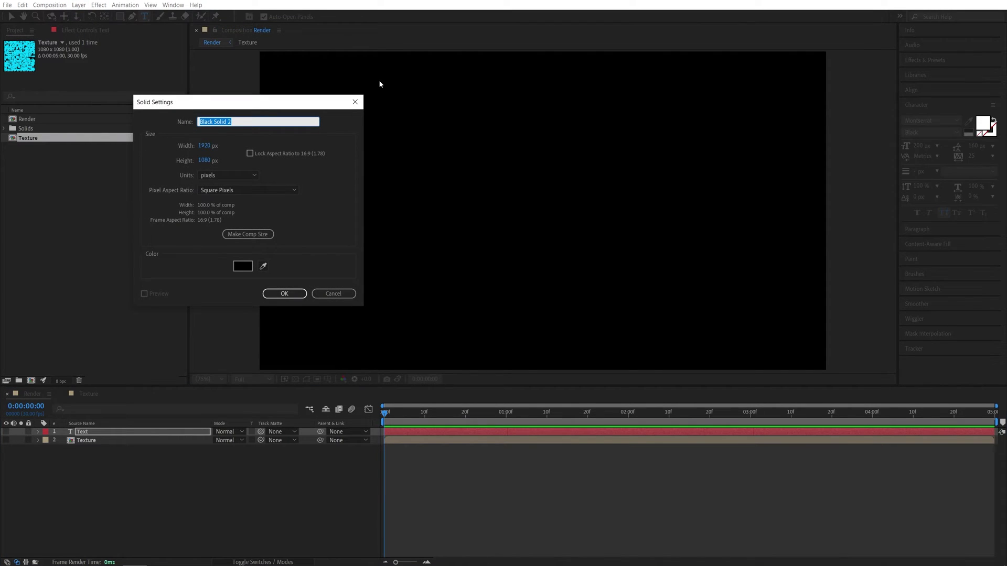
{"action": "type", "text": "Element"}
{"action": "key", "text": "Return"}
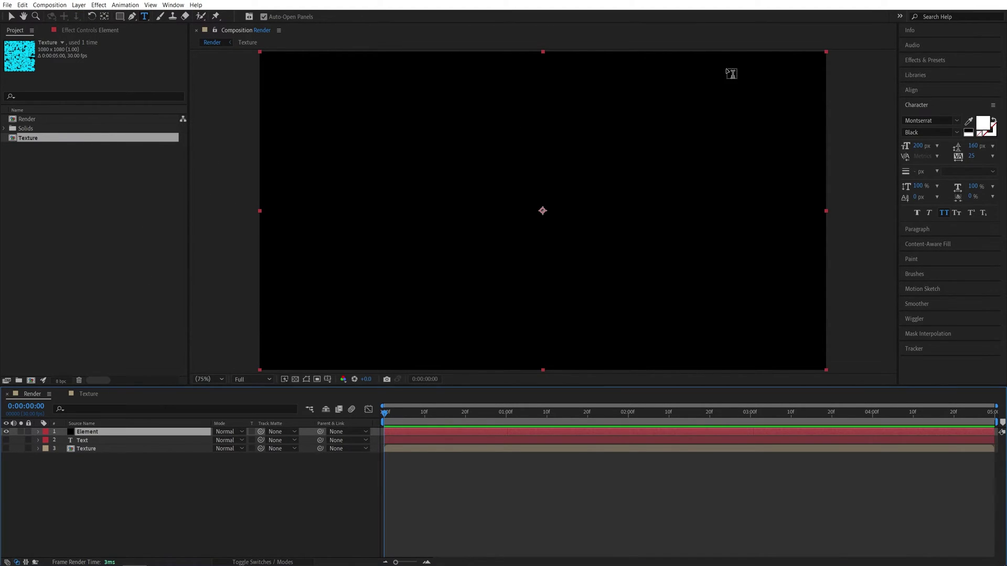
Apply the Element effect to the Element solid.
{"action": "left_click", "coordinate": [939, 60]}
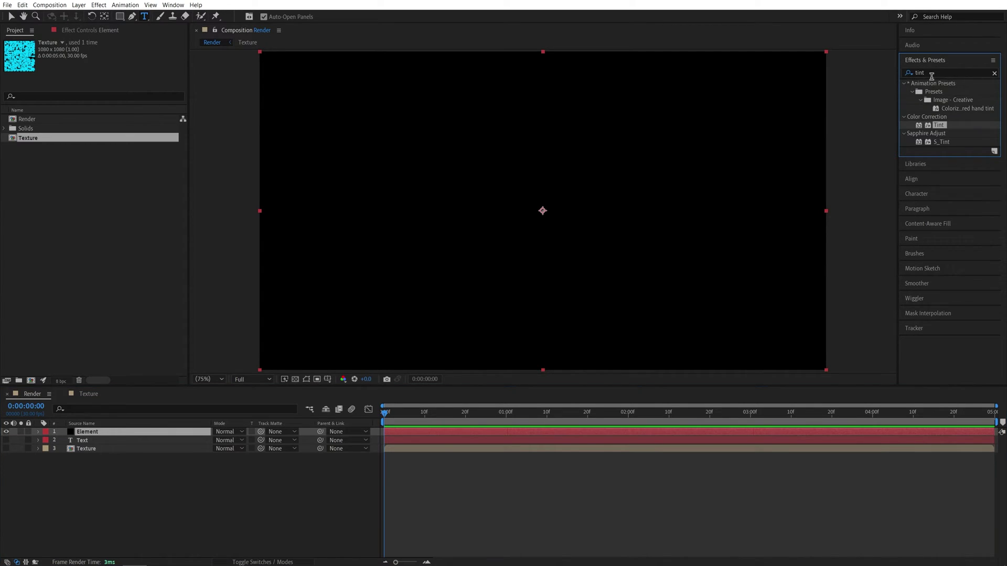
{"action": "left_click", "coordinate": [931, 76]}
{"action": "type", "text": "elemen"}
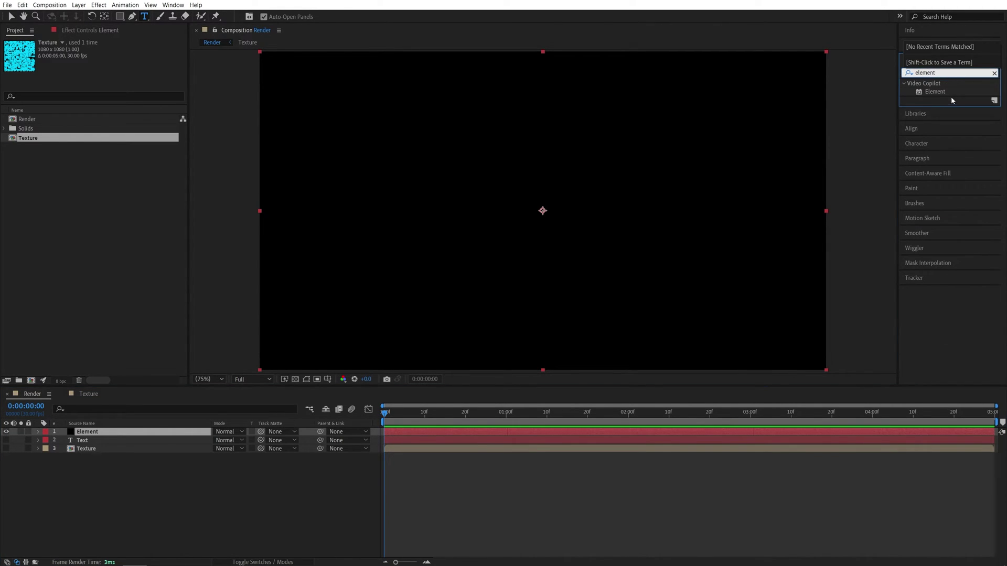
{"action": "left_click_drag", "start_coordinate": [936, 92], "coordinate": [91, 432]}
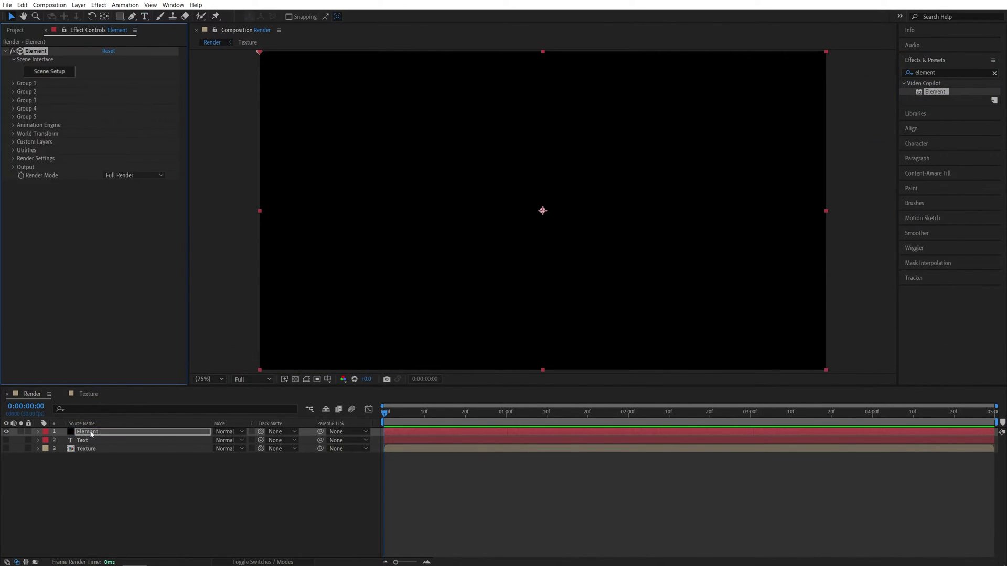
In Custom Layers, set Path Layer 1 to Text and texture Layer 1 to Texture.
{"action": "left_click", "coordinate": [13, 143]}
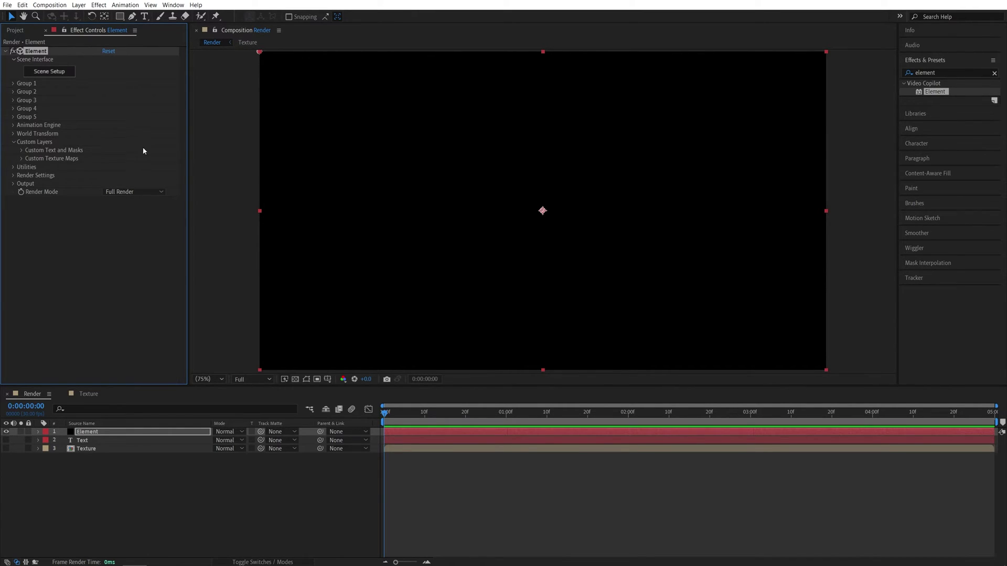
{"action": "left_click", "coordinate": [22, 150]}
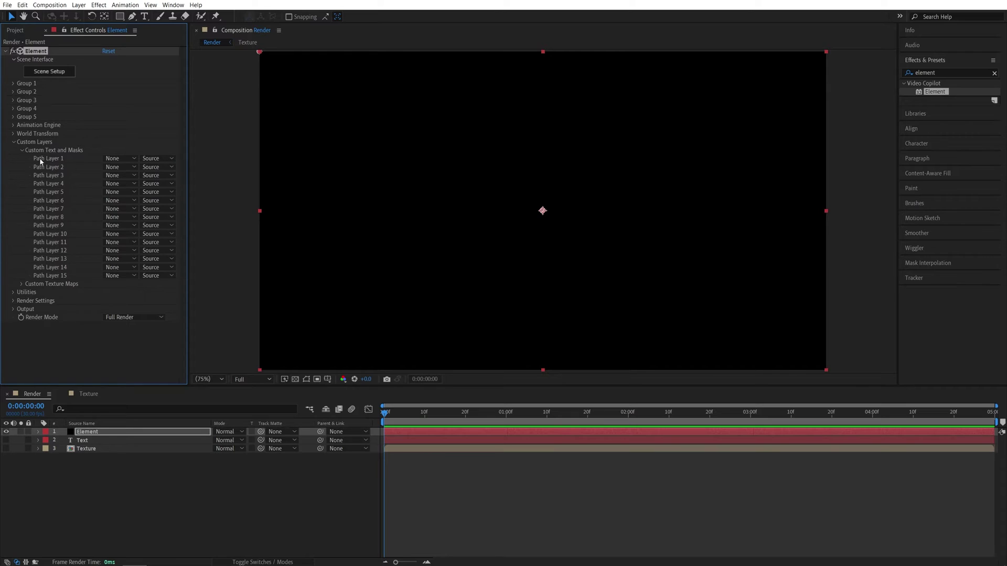
{"action": "left_click", "coordinate": [118, 158]}
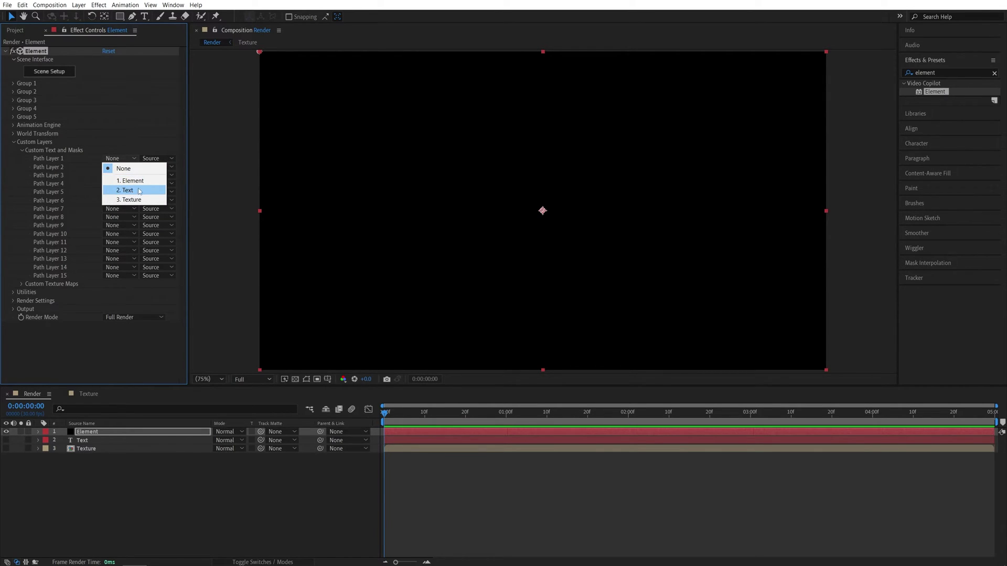
{"action": "left_click", "coordinate": [139, 190]}
{"action": "left_click", "coordinate": [22, 284]}
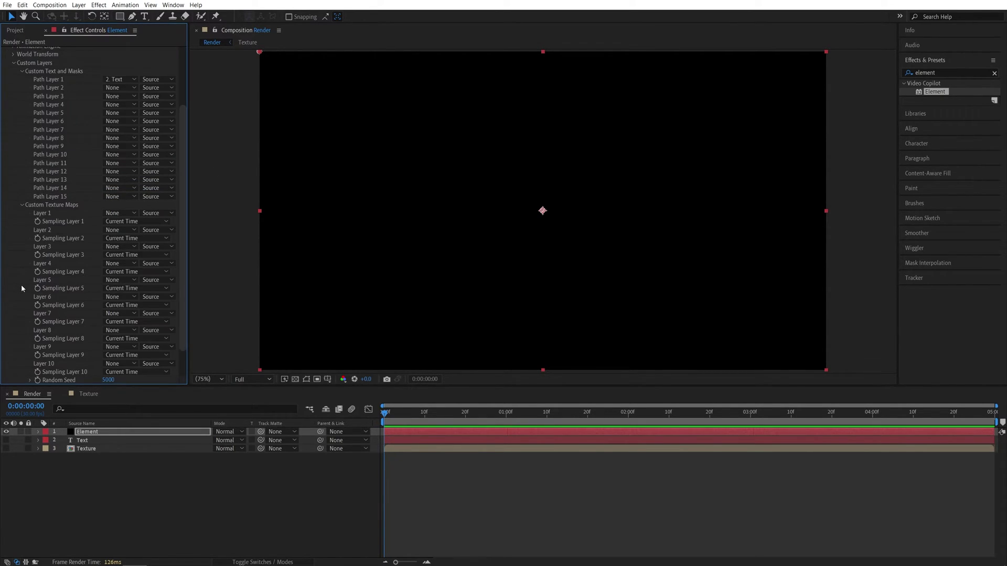
{"action": "left_click", "coordinate": [118, 213]}
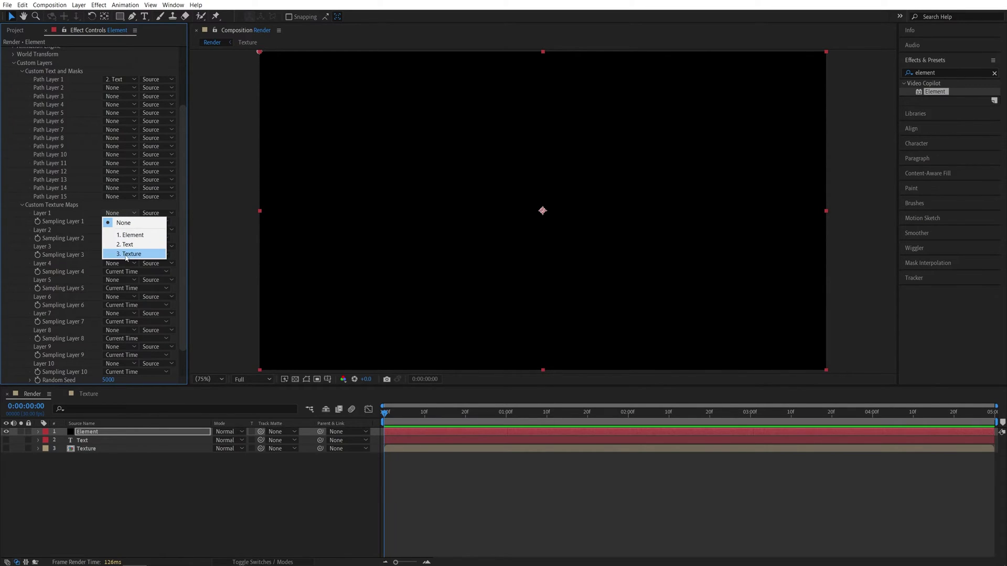
{"action": "left_click", "coordinate": [132, 255]}
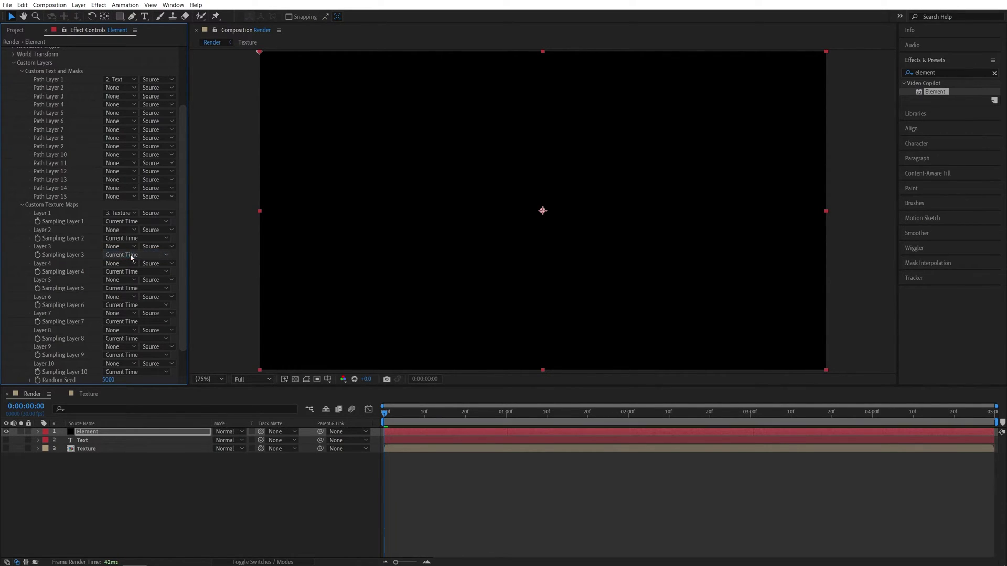
{"action": "left_click", "coordinate": [14, 63]}
In Element's Scene Setup, extrude the TEXT path into a 3D model.
{"action": "left_click", "coordinate": [49, 71]}
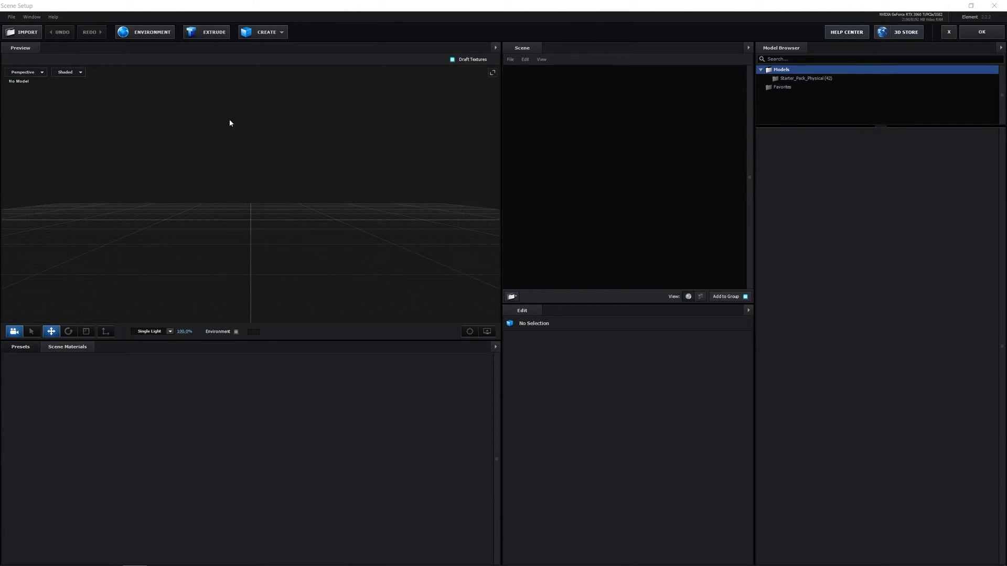
{"action": "left_click", "coordinate": [208, 33]}
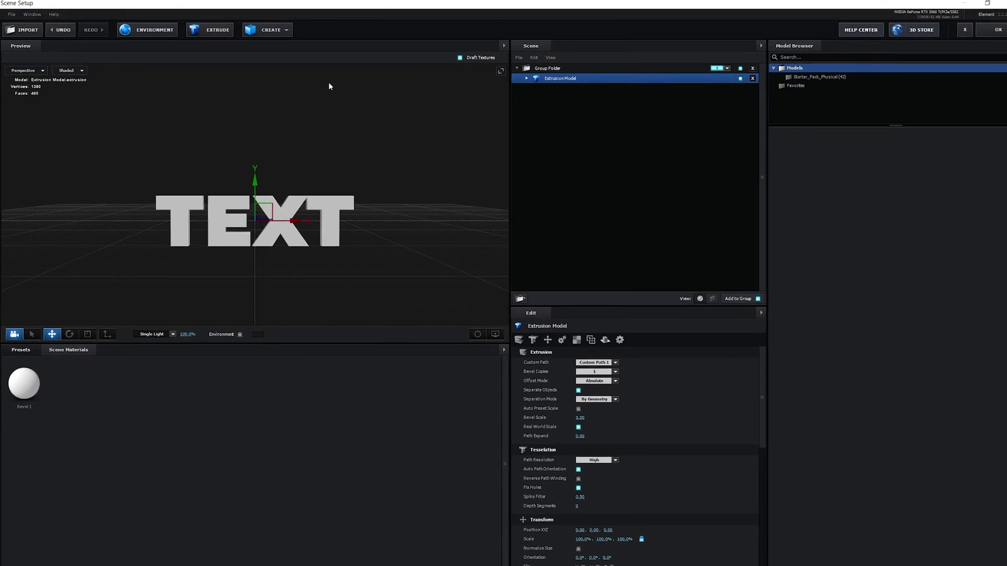
{"action": "left_click_drag", "start_coordinate": [328, 86], "coordinate": [457, 202]}
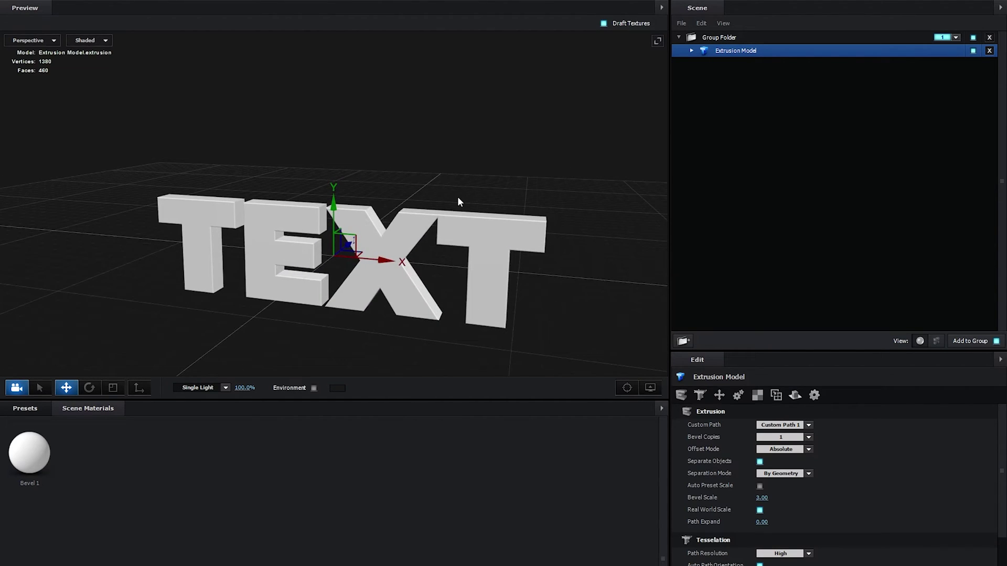
Duplicate the Extrusion Model to create a second TEXT model.
{"action": "right_click", "coordinate": [727, 48]}
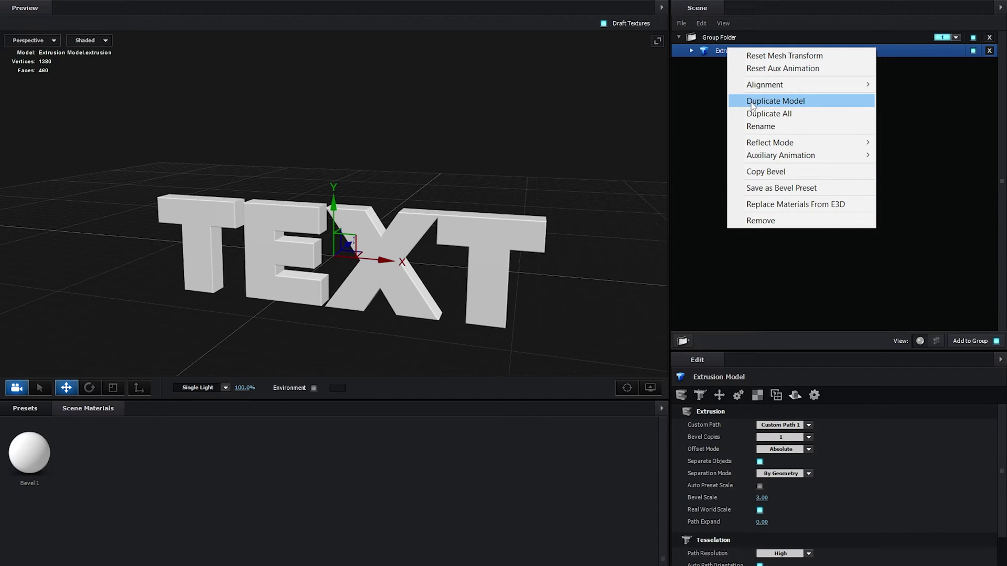
{"action": "left_click", "coordinate": [803, 104]}
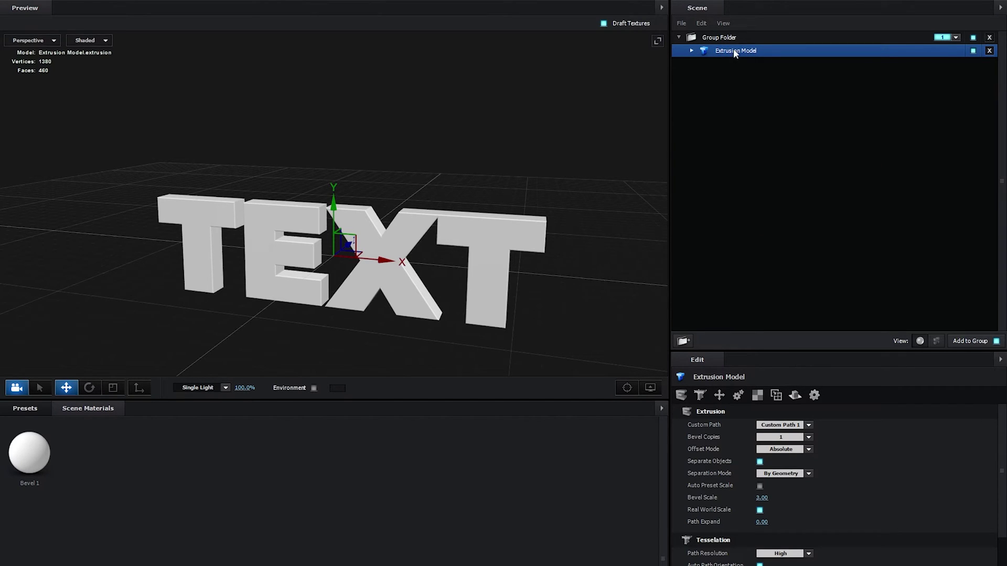
{"action": "left_click_drag", "start_coordinate": [613, 181], "coordinate": [458, 215]}
{"action": "key", "text": "alt"}
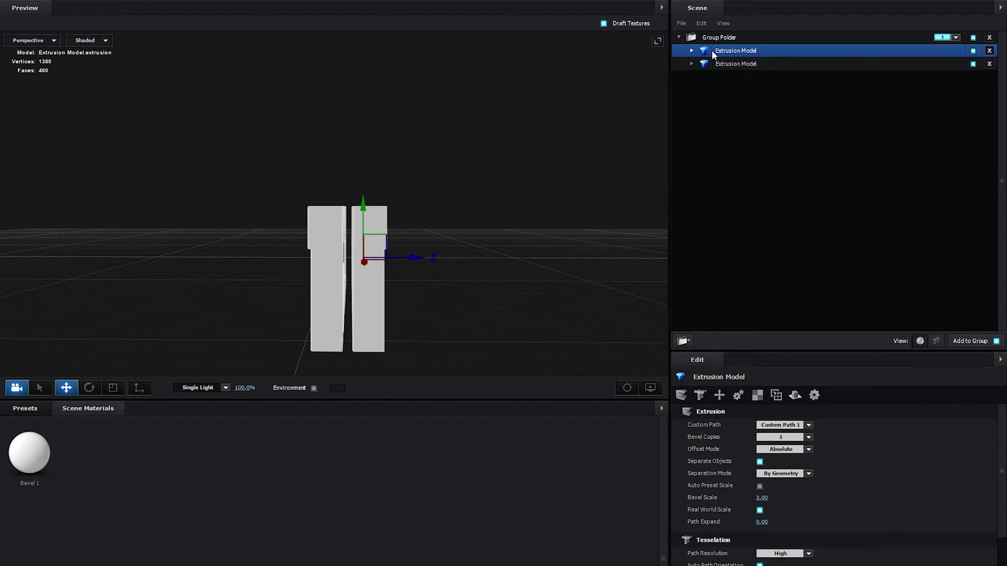
Set the first model's Bevel 1 to Extrude 0.60 and Expand Edges 1.00.
{"action": "left_click", "coordinate": [691, 51]}
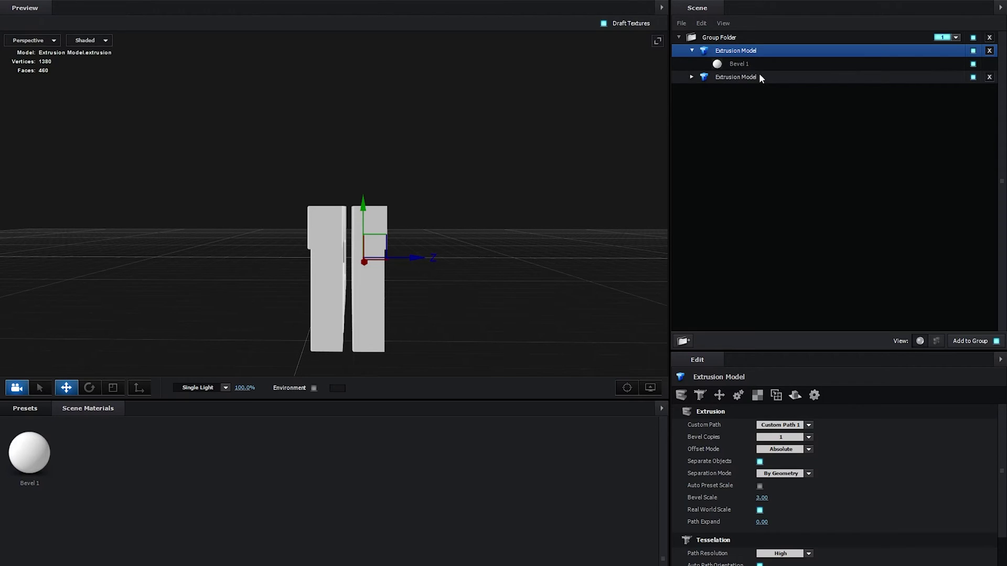
{"action": "left_click", "coordinate": [732, 64]}
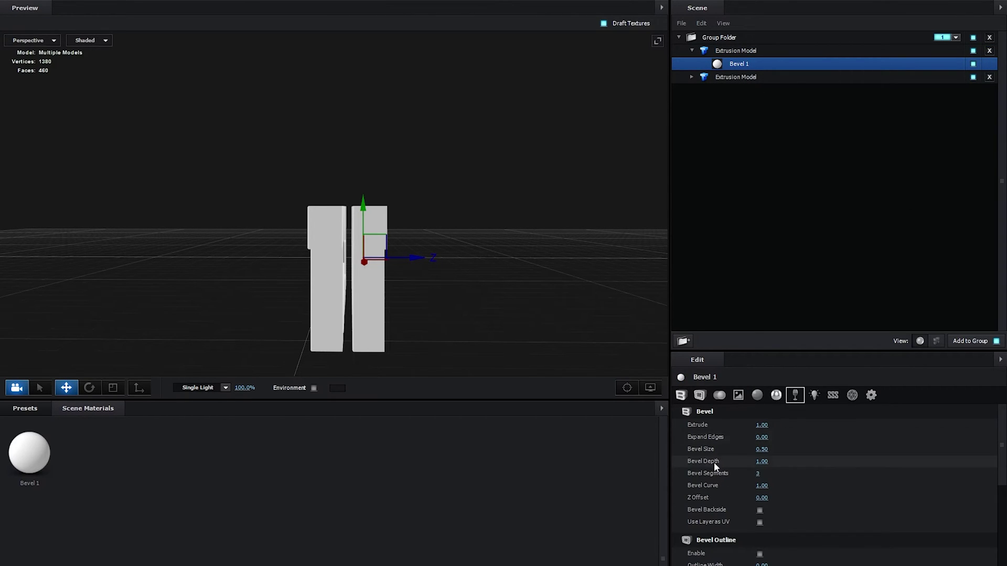
{"action": "left_click", "coordinate": [759, 425]}
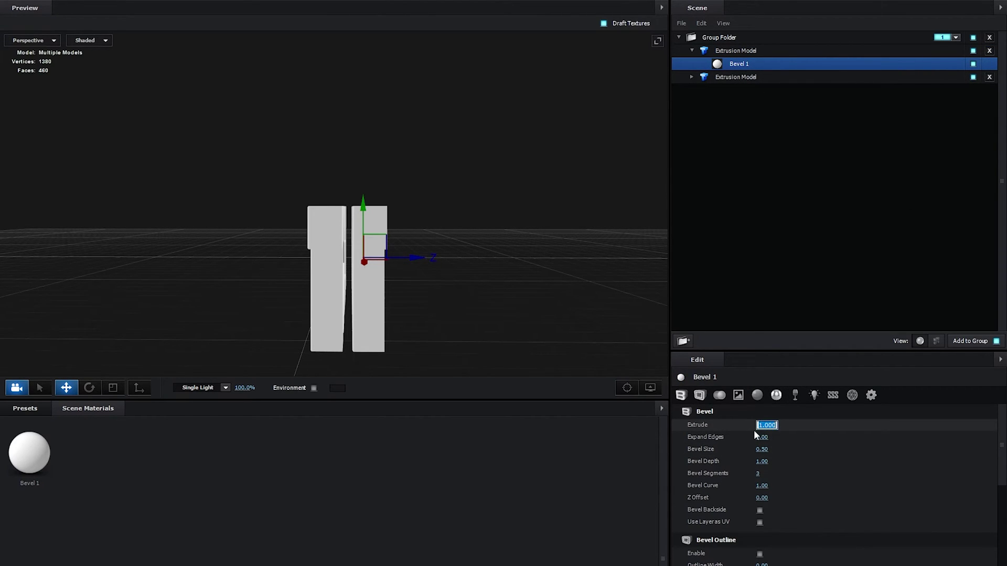
{"action": "type", "text": "0.6"}
{"action": "key", "text": "Return"}
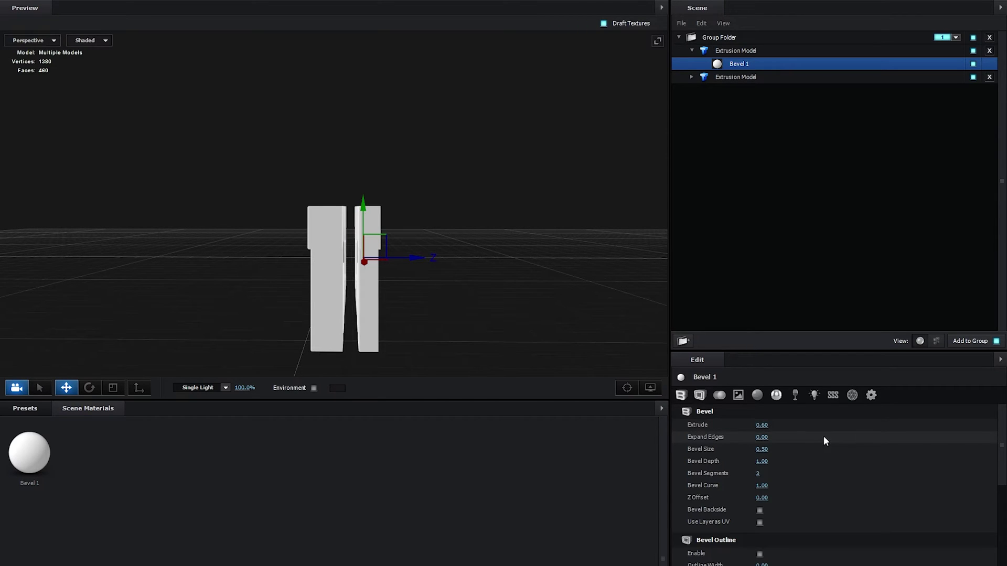
{"action": "left_click", "coordinate": [759, 438]}
{"action": "type", "text": "1"}
{"action": "key", "text": "Return"}
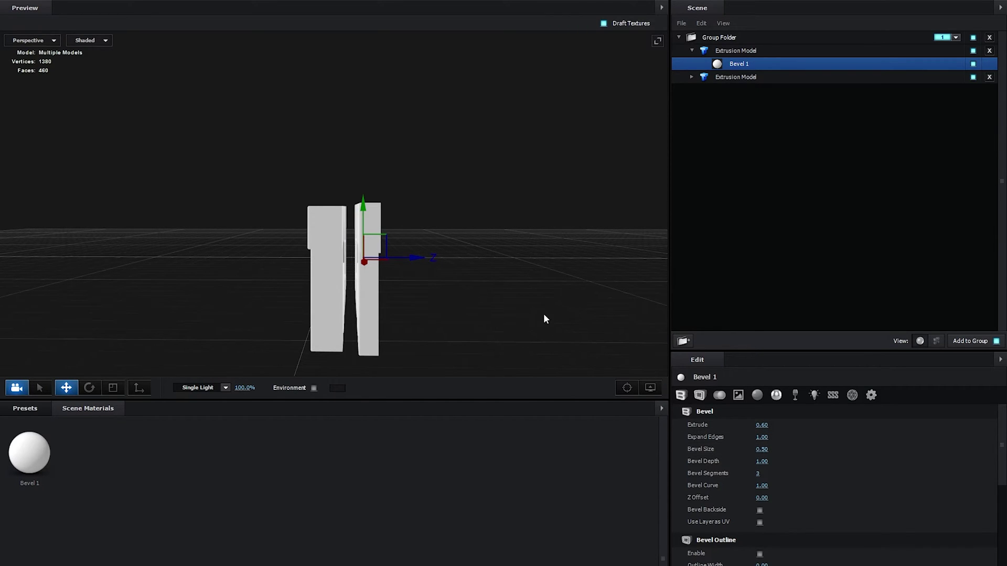
Alt-drag the model along its depth axis to add a third TEXT copy.
{"action": "left_click_drag", "start_coordinate": [544, 318], "coordinate": [465, 272]}
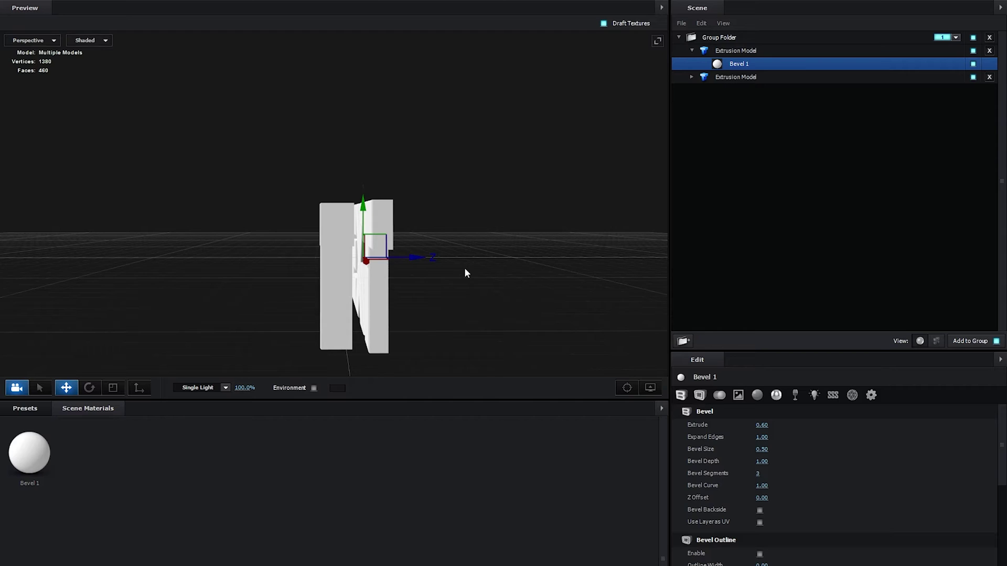
{"action": "left_click_drag", "start_coordinate": [338, 281], "coordinate": [456, 225]}
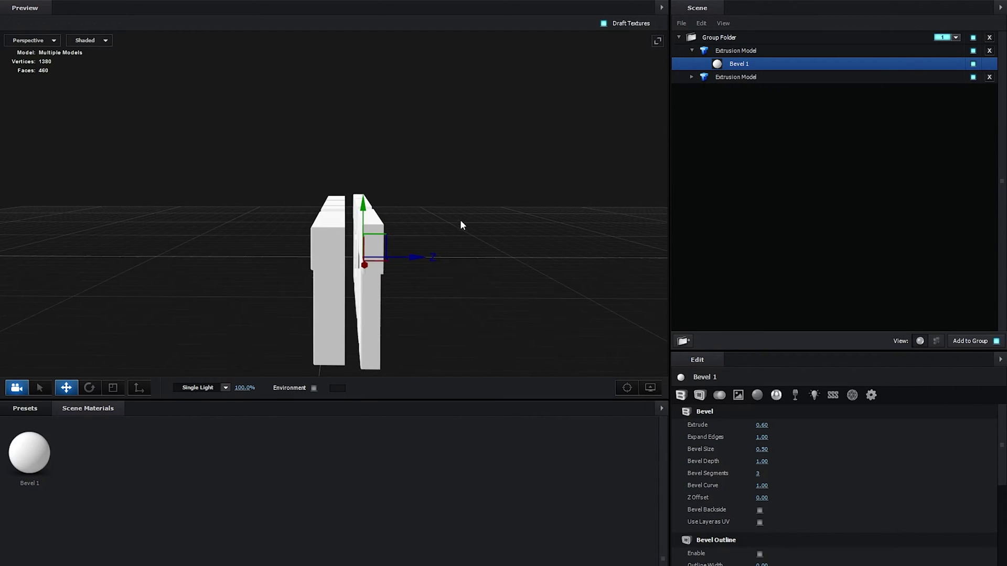
{"action": "left_click_drag", "start_coordinate": [447, 234], "coordinate": [416, 285]}
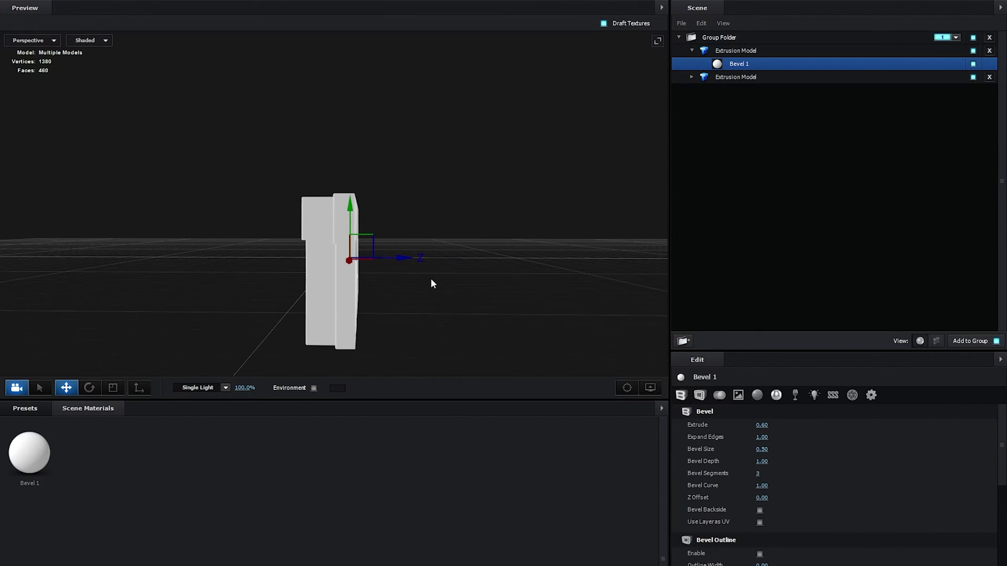
{"action": "key", "text": "alt"}
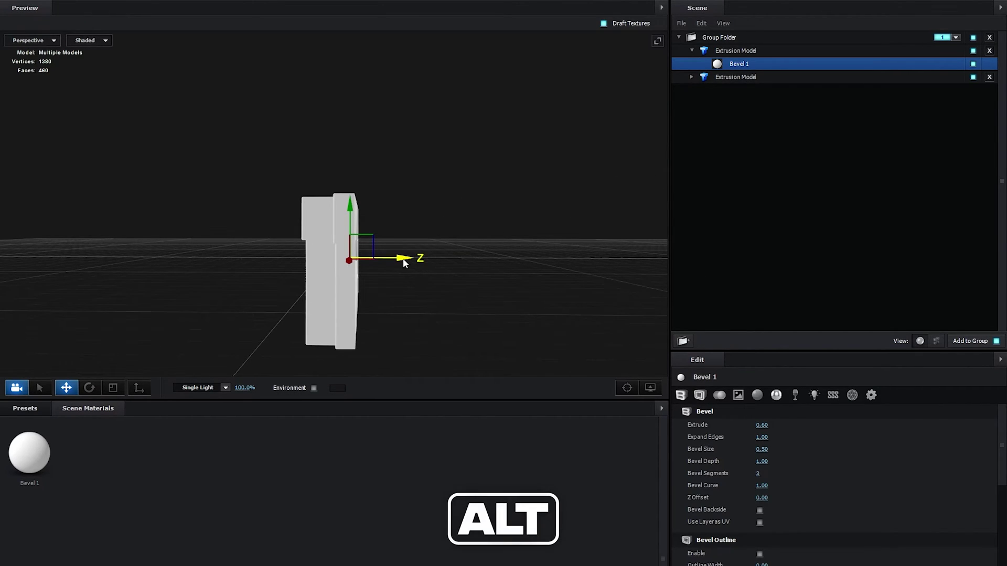
{"action": "left_click", "coordinate": [404, 262], "text": "alt"}
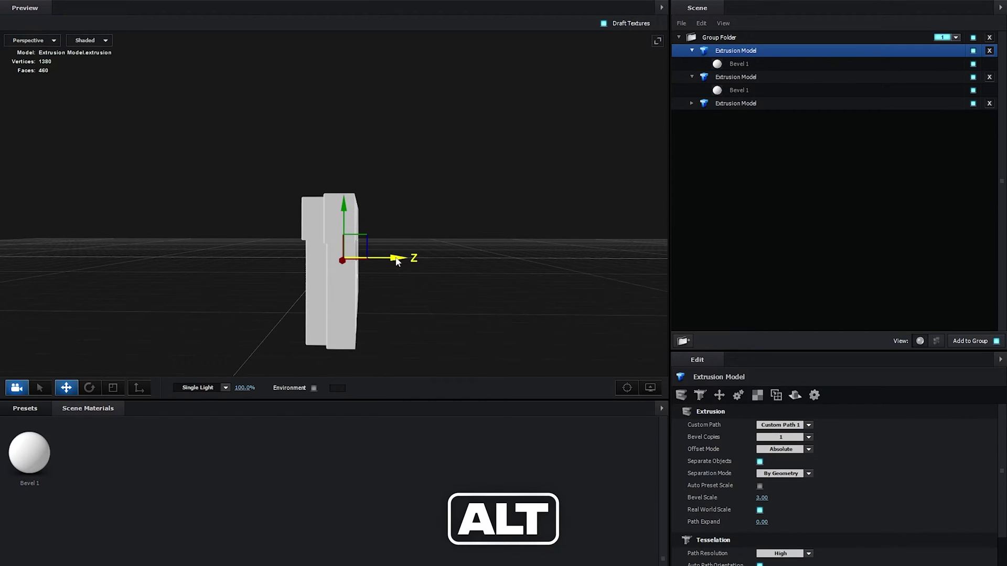
{"action": "left_click_drag", "start_coordinate": [404, 262], "coordinate": [601, 215]}
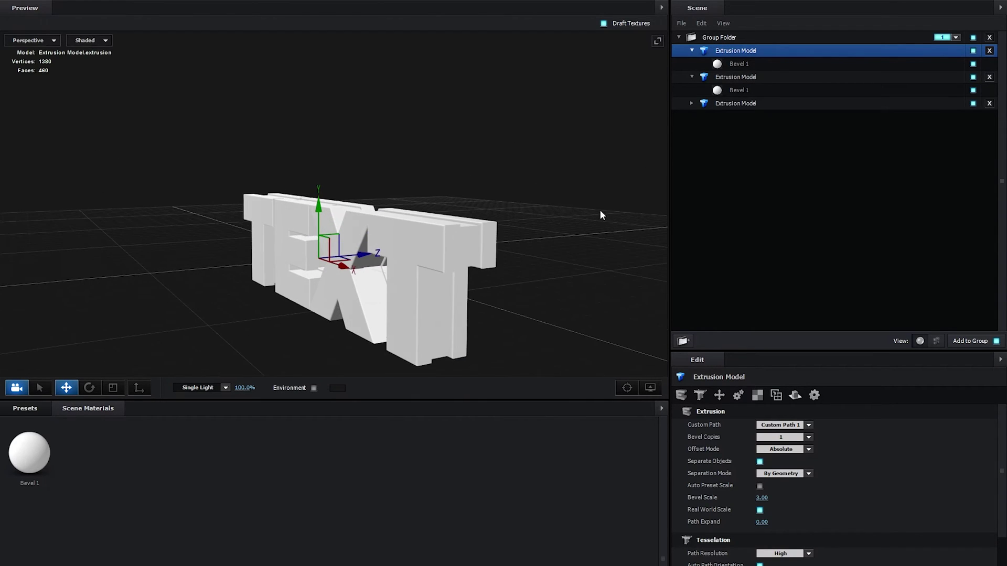
Rename the first, second and third Extrusion Models to Front, Back and Middle respectively.
{"action": "right_click", "coordinate": [728, 51]}
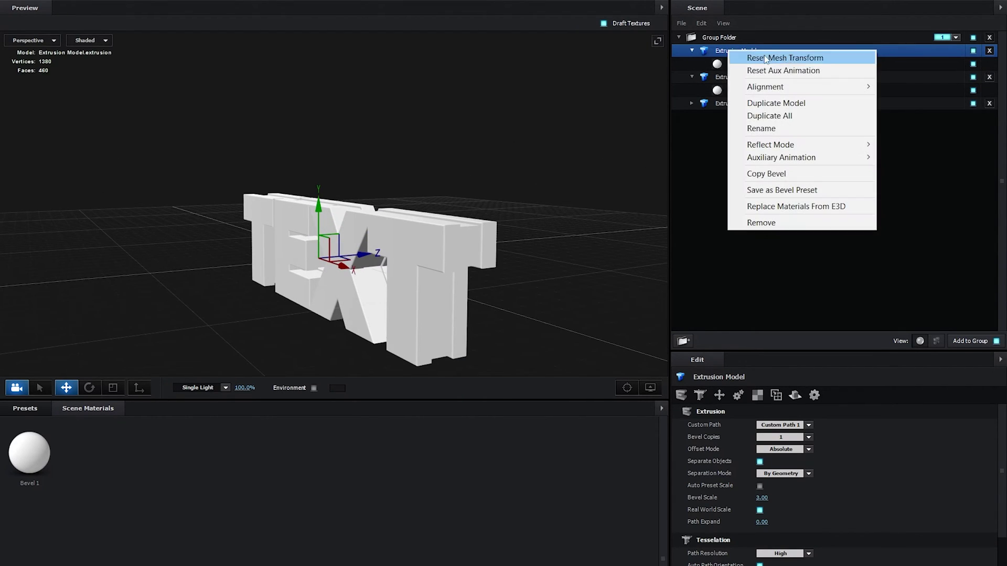
{"action": "left_click", "coordinate": [765, 129]}
{"action": "type", "text": "Front"}
{"action": "key", "text": "Return"}
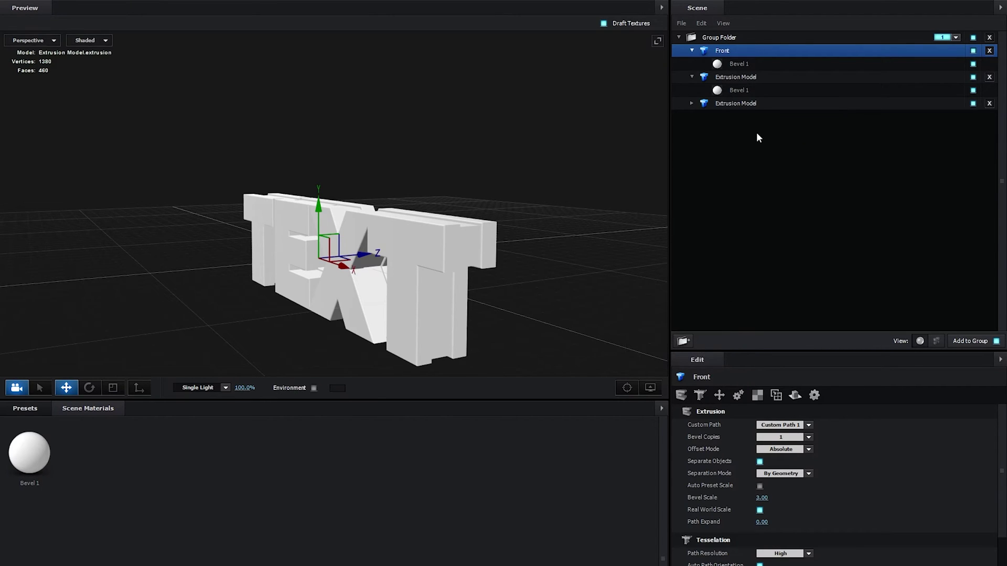
{"action": "right_click", "coordinate": [734, 77]}
{"action": "left_click", "coordinate": [763, 156]}
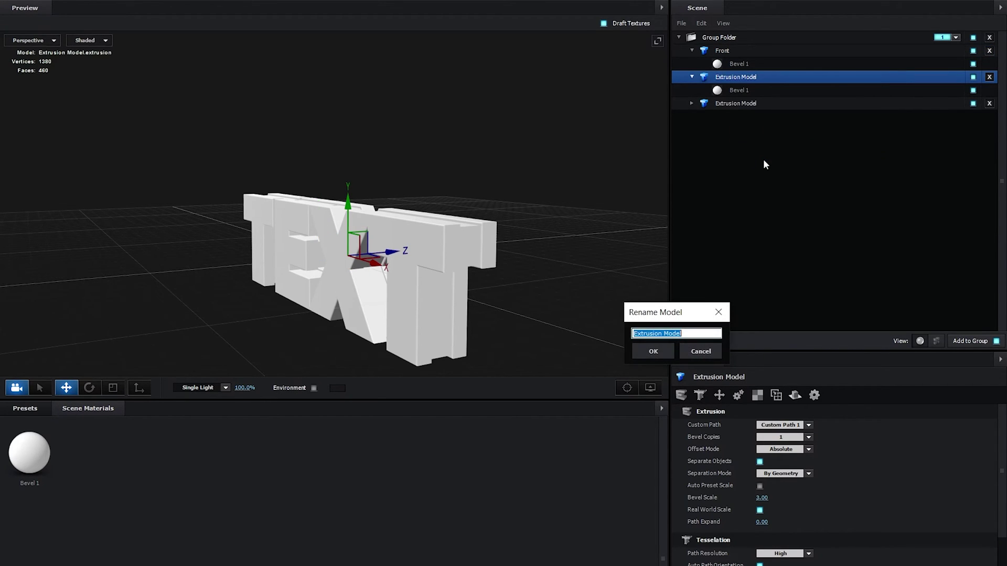
{"action": "type", "text": "Back"}
{"action": "key", "text": "Return"}
{"action": "right_click", "coordinate": [732, 103]}
{"action": "left_click", "coordinate": [766, 182]}
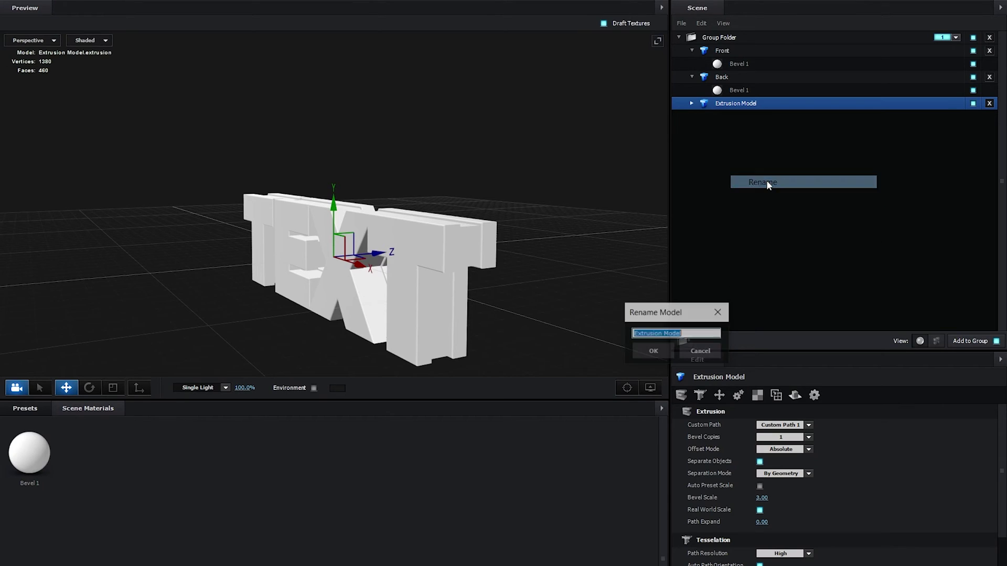
{"action": "type", "text": "Middle"}
{"action": "key", "text": "Return"}
{"action": "left_click_drag", "start_coordinate": [608, 294], "coordinate": [406, 170]}
{"action": "left_click_drag", "start_coordinate": [390, 340], "coordinate": [520, 184]}
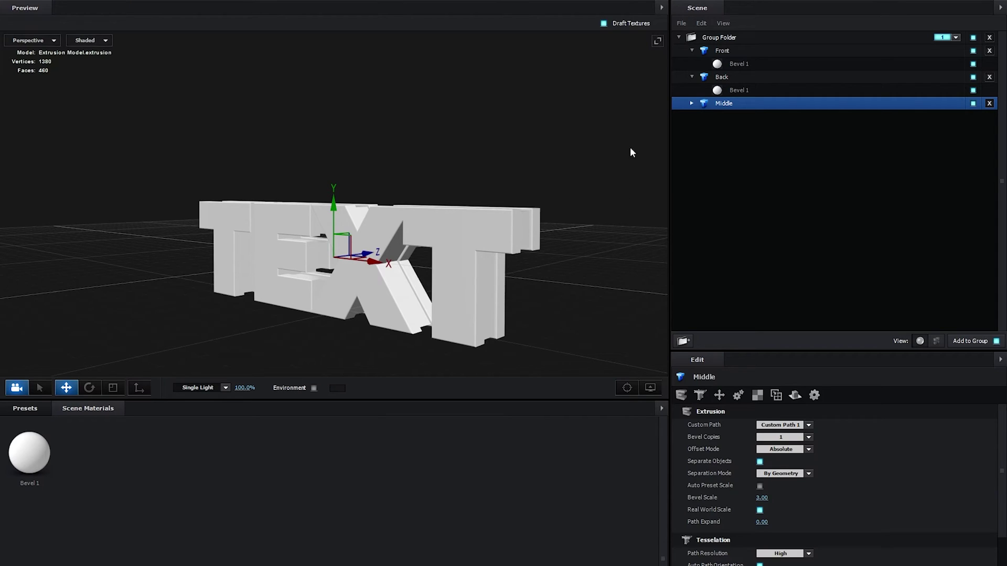
From the Physical material presets, put Chrome on Front and Back and Black_Gloss on Middle.
{"action": "left_click", "coordinate": [692, 104]}
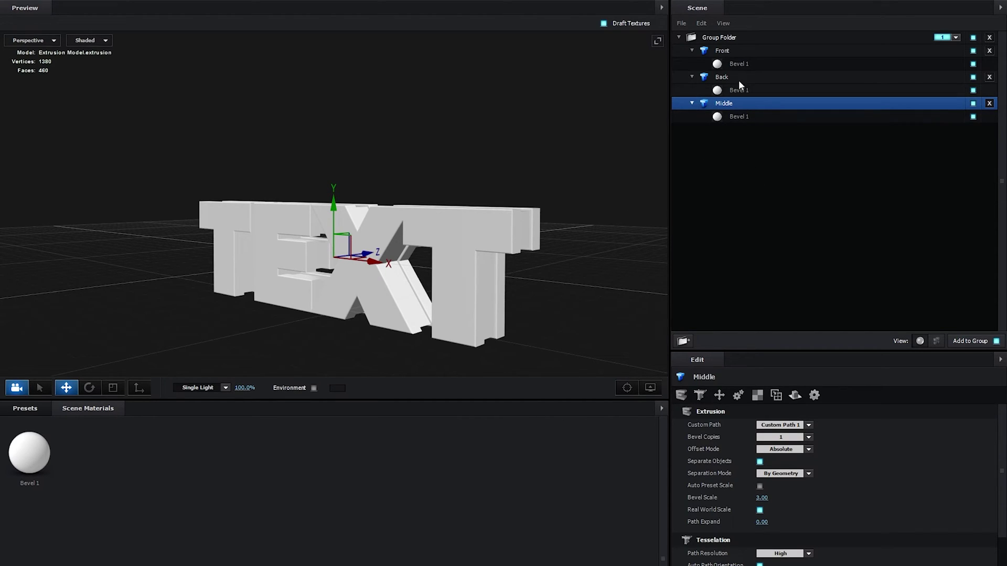
{"action": "left_click", "coordinate": [42, 410]}
{"action": "left_click", "coordinate": [44, 471]}
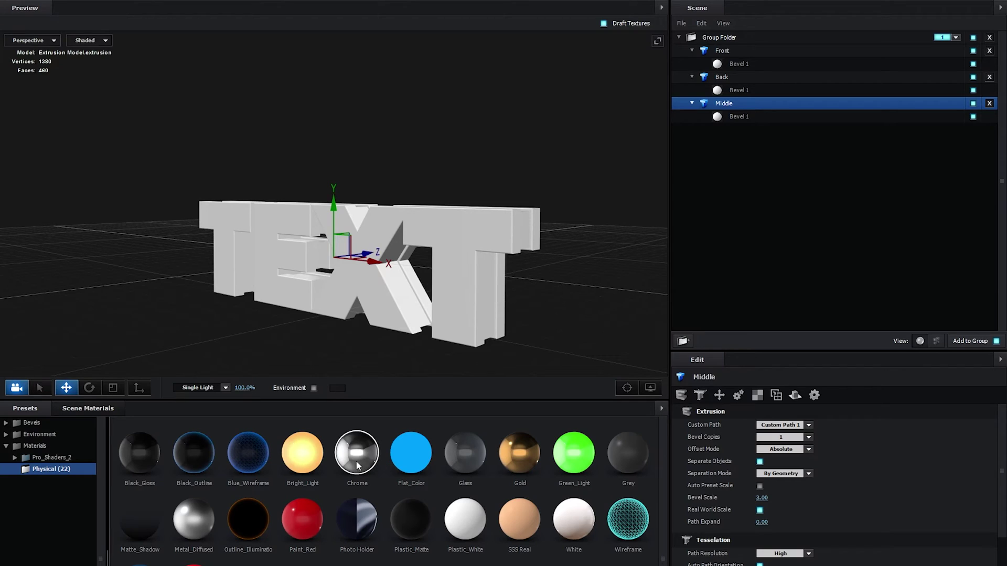
{"action": "left_click_drag", "start_coordinate": [359, 464], "coordinate": [739, 59]}
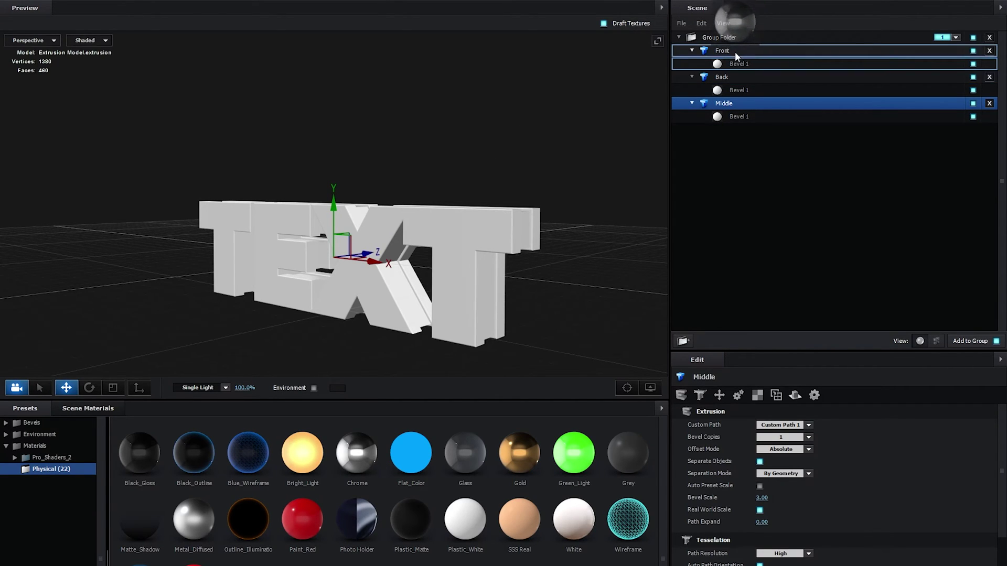
{"action": "left_click_drag", "start_coordinate": [734, 52], "coordinate": [733, 55]}
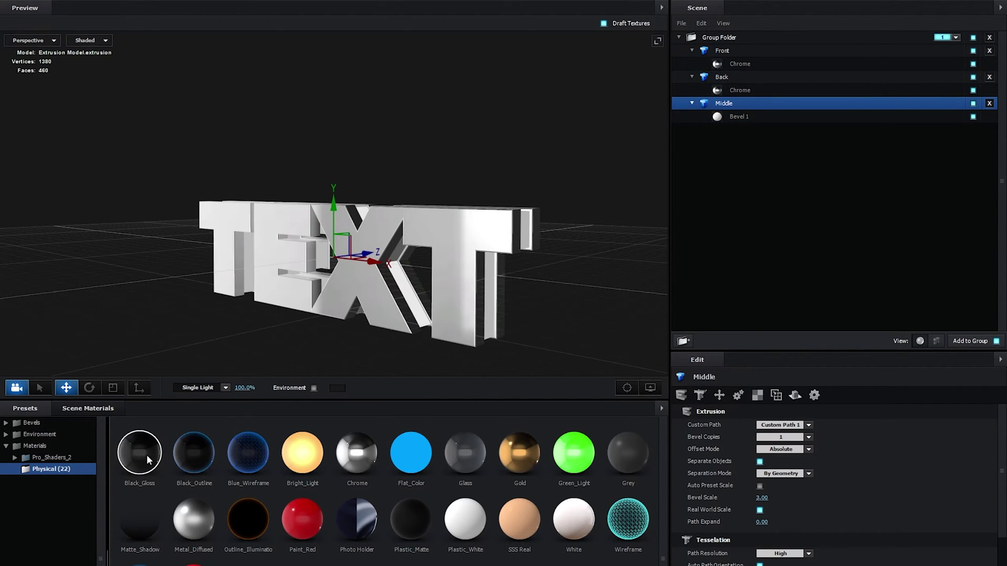
{"action": "left_click_drag", "start_coordinate": [143, 442], "coordinate": [743, 116]}
{"action": "left_click_drag", "start_coordinate": [619, 251], "coordinate": [509, 279]}
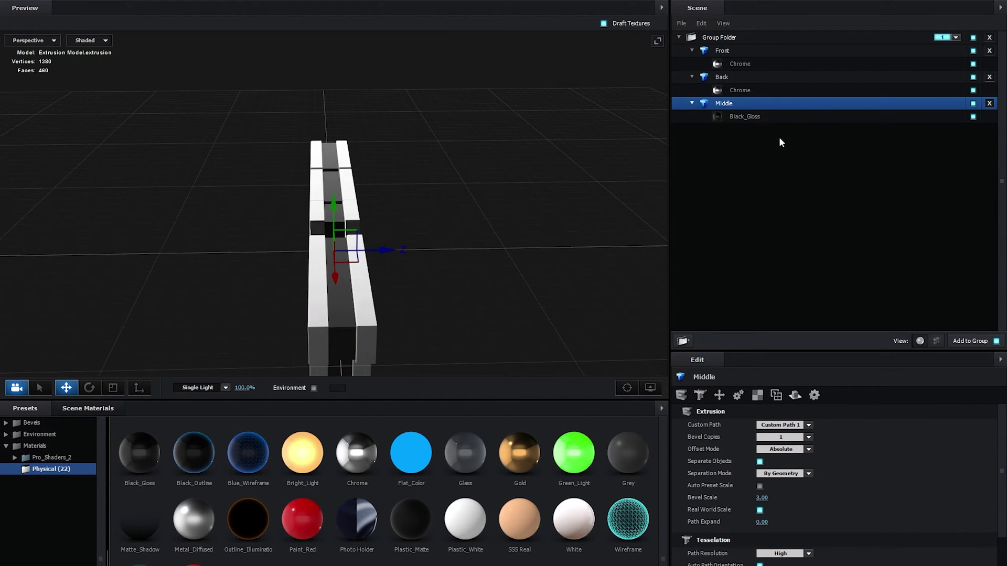
Load Custom Layer 1 as the illumination texture of the Black_Gloss material.
{"action": "left_click", "coordinate": [744, 116]}
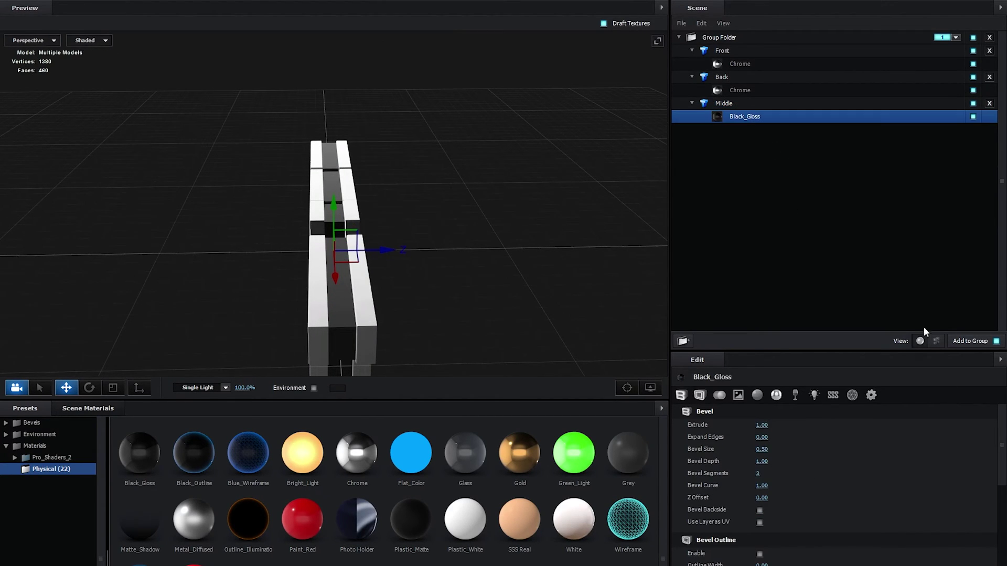
{"action": "scroll", "coordinate": [1002, 477], "scroll_direction": "down", "scroll_amount": 3}
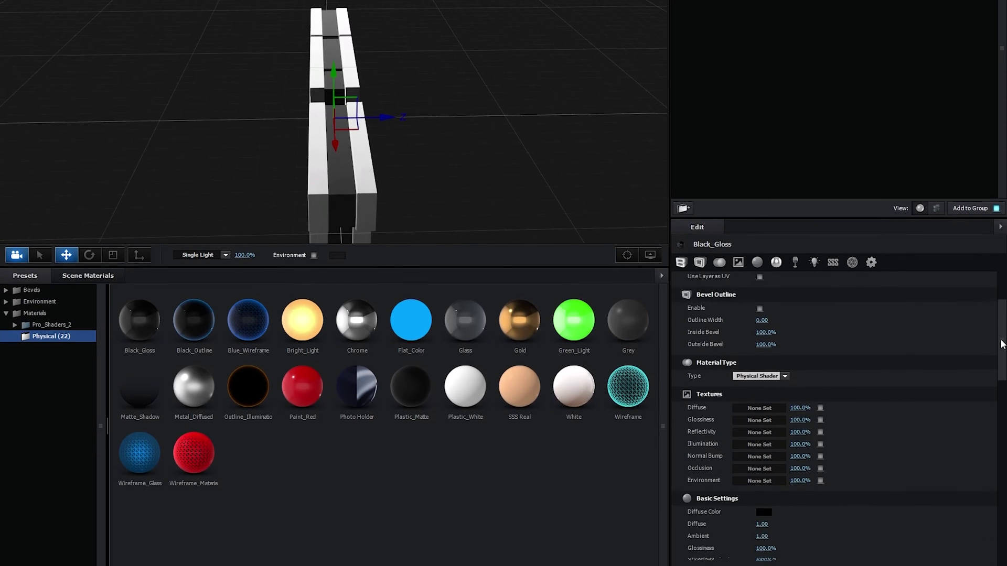
{"action": "scroll", "coordinate": [1000, 345], "scroll_direction": "down", "scroll_amount": 3}
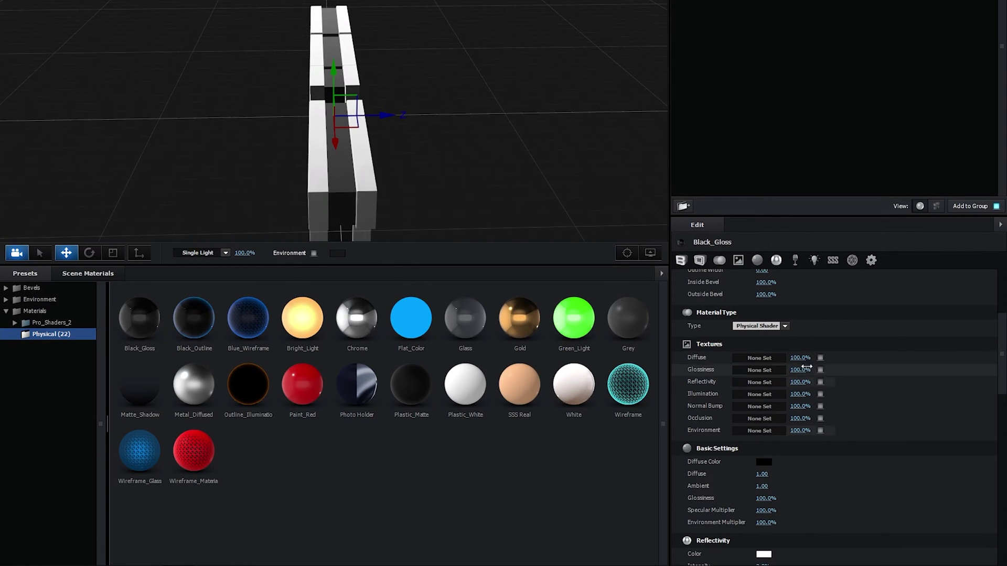
{"action": "left_click", "coordinate": [757, 394]}
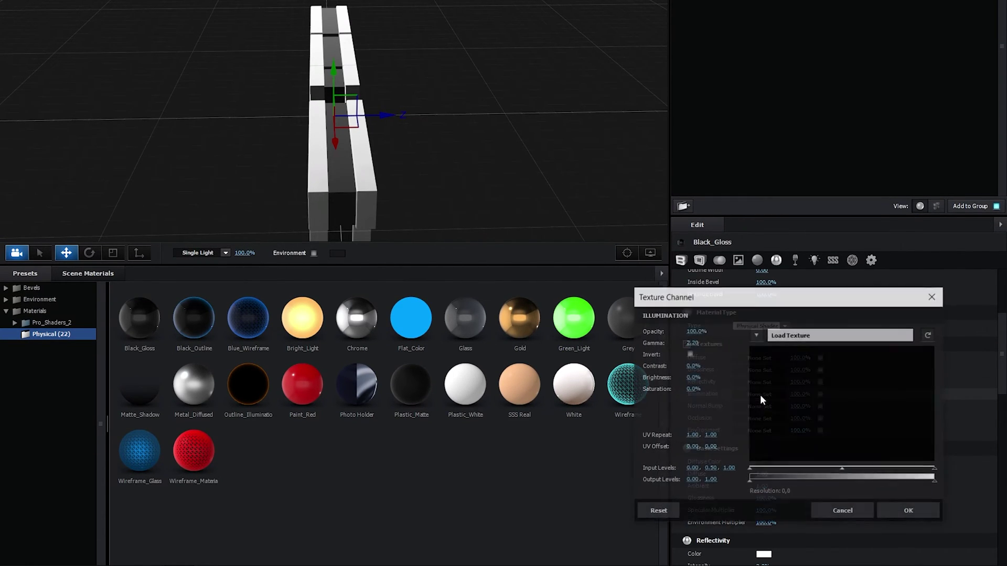
{"action": "left_click", "coordinate": [757, 335]}
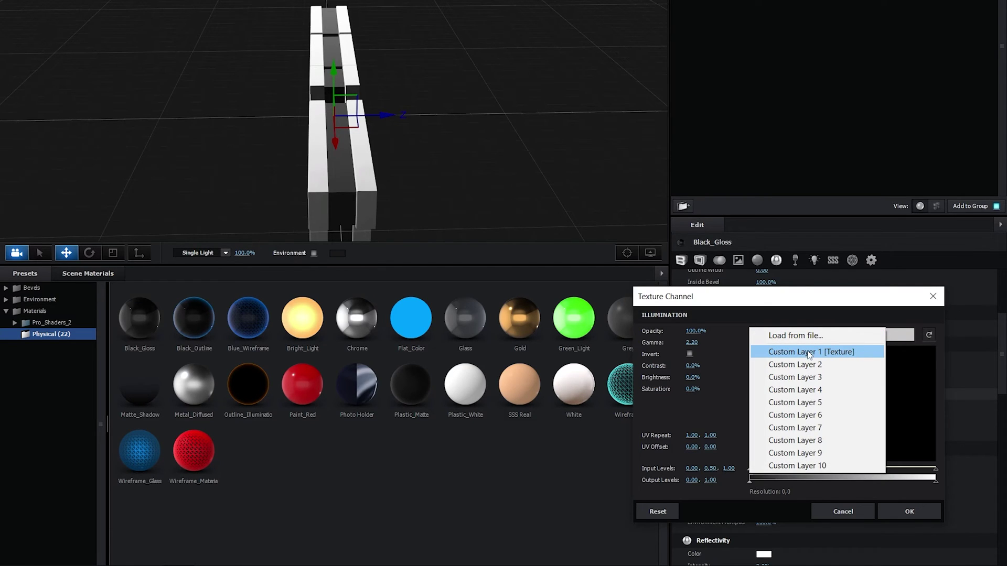
{"action": "left_click", "coordinate": [833, 353]}
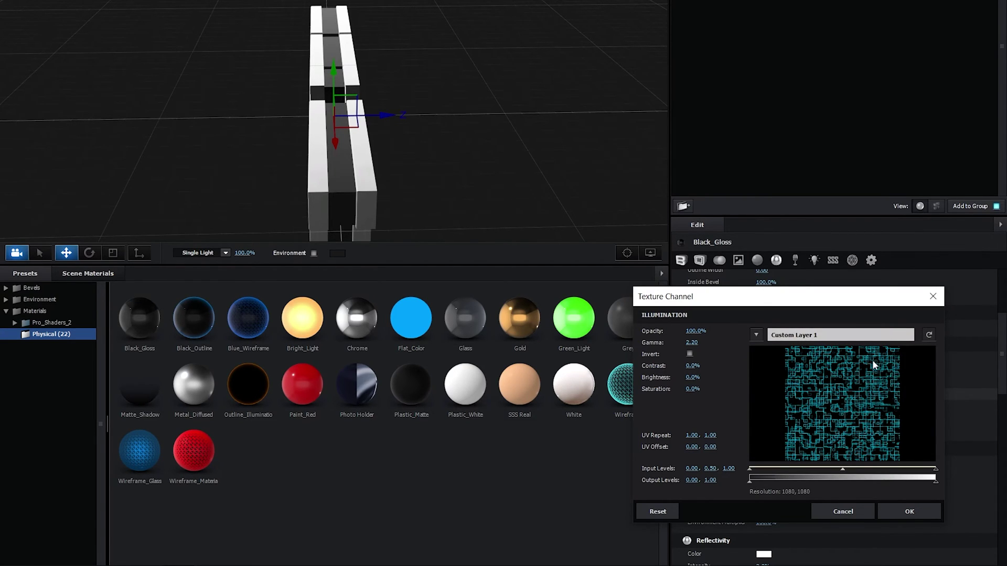
Set the illumination texture Brightness to 30% and UV Repeat to 4 × 4.
{"action": "left_click", "coordinate": [692, 377]}
{"action": "type", "text": "30"}
{"action": "key", "text": "Return"}
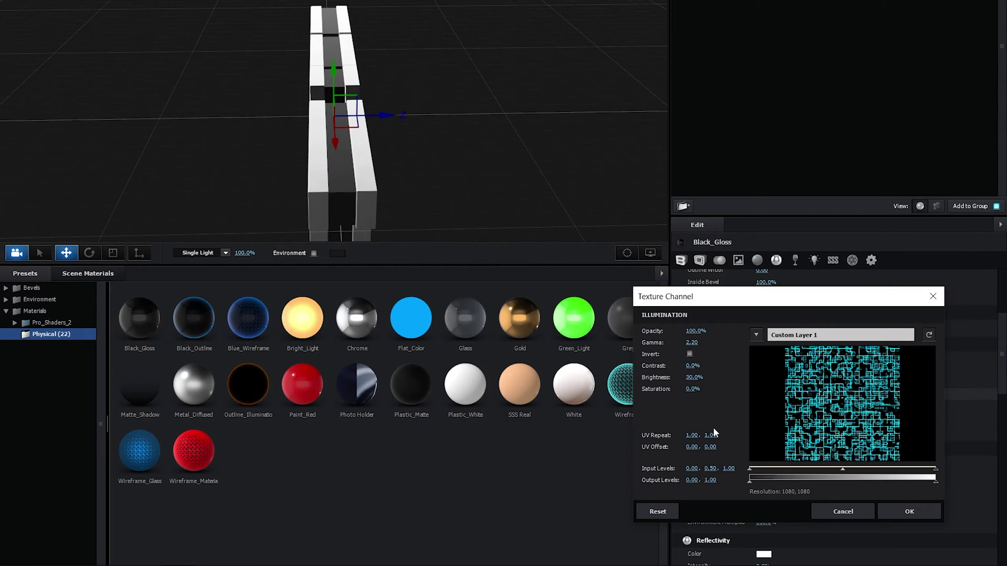
{"action": "left_click", "coordinate": [693, 436]}
{"action": "type", "text": "4"}
{"action": "key", "text": "Return"}
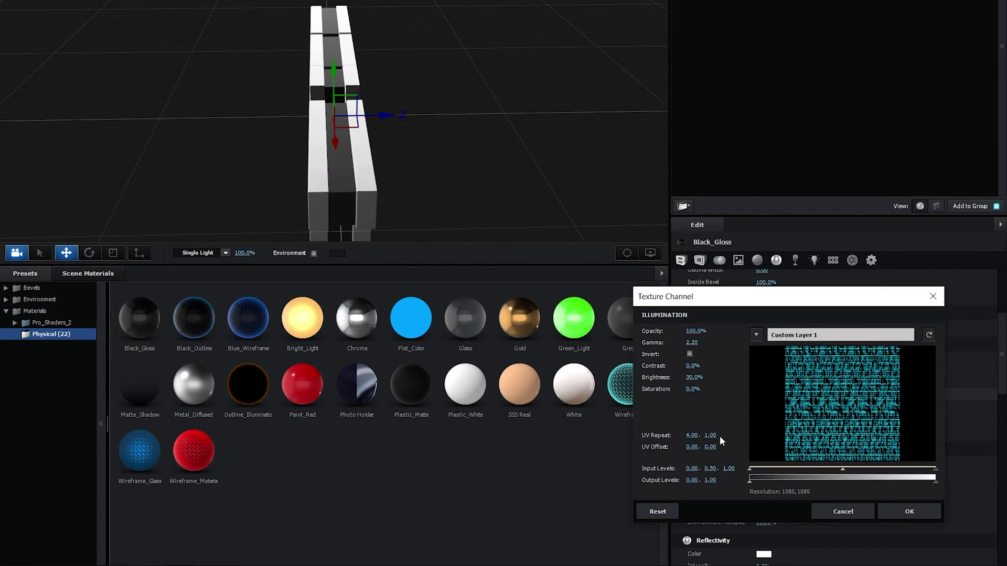
{"action": "left_click", "coordinate": [712, 435]}
{"action": "type", "text": "4"}
{"action": "key", "text": "Return"}
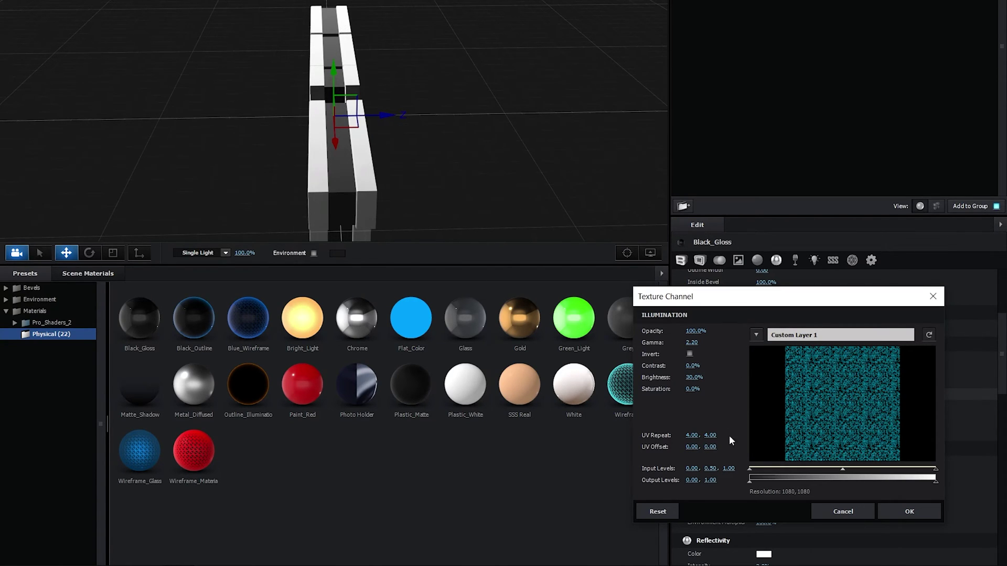
Apply the texture settings and raise Black_Gloss Illumination Intensity to 100%.
{"action": "left_click", "coordinate": [905, 511]}
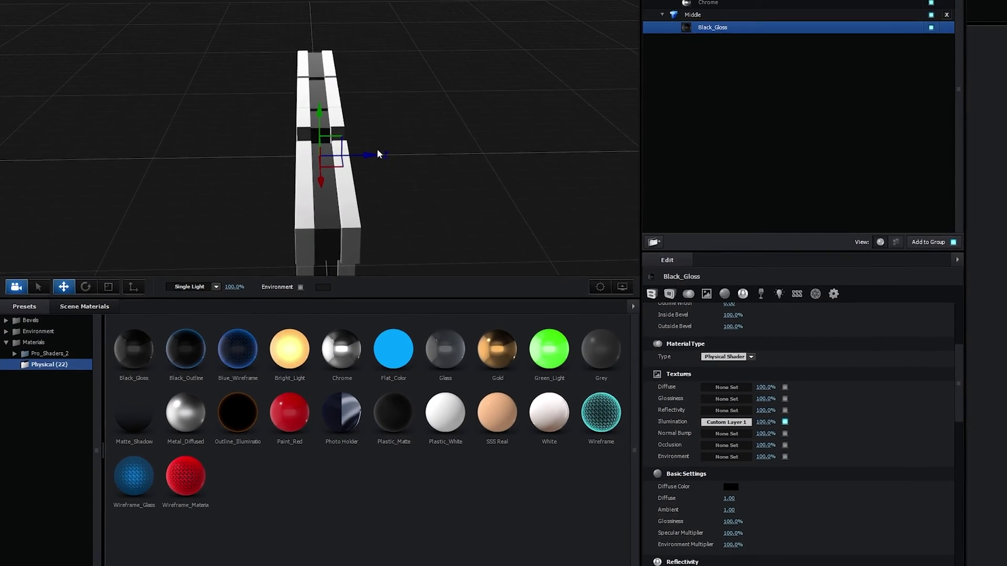
{"action": "left_click_drag", "start_coordinate": [898, 405], "coordinate": [713, 459]}
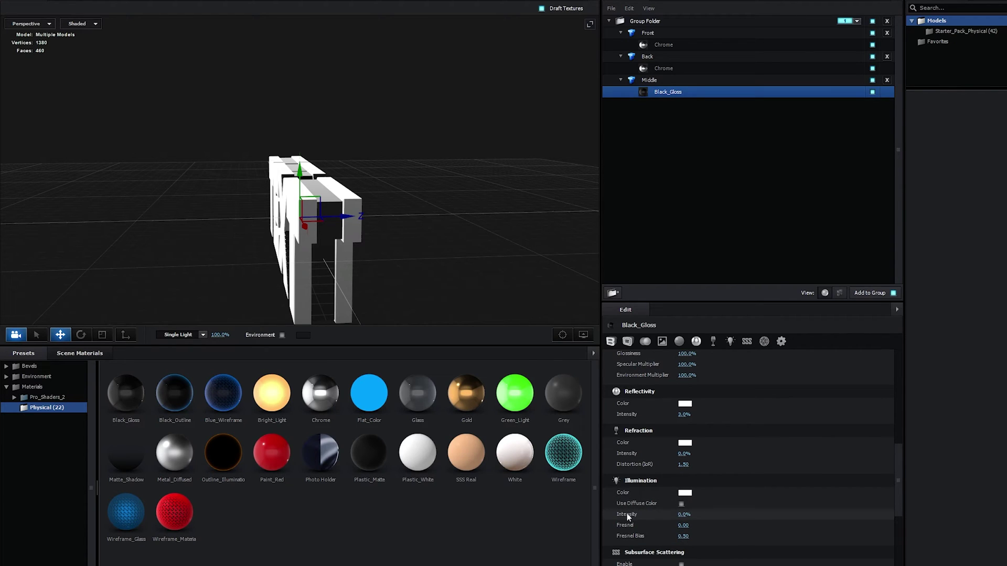
{"action": "left_click", "coordinate": [680, 514]}
{"action": "type", "text": "100"}
{"action": "key", "text": "Return"}
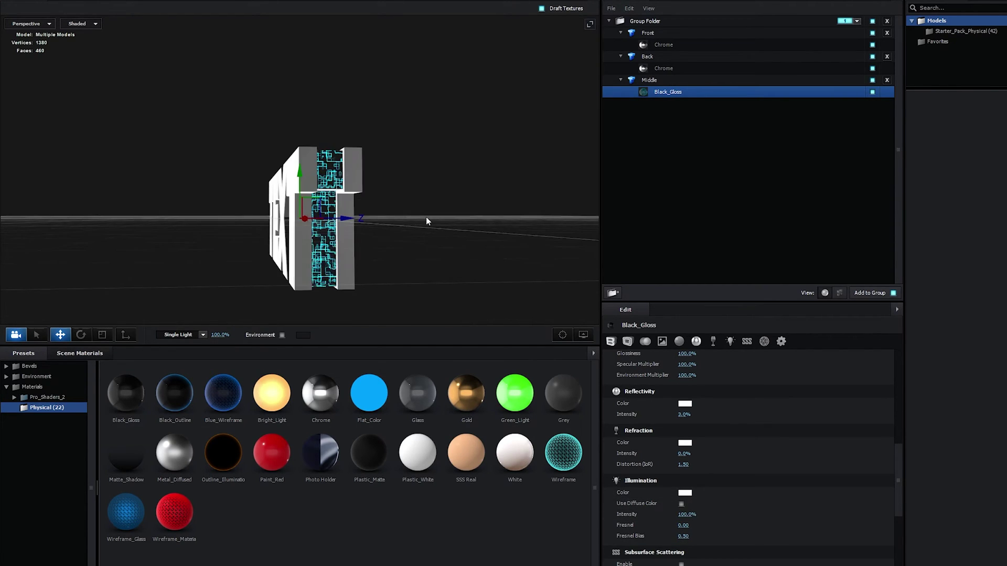
{"action": "left_click_drag", "start_coordinate": [426, 216], "coordinate": [353, 190]}
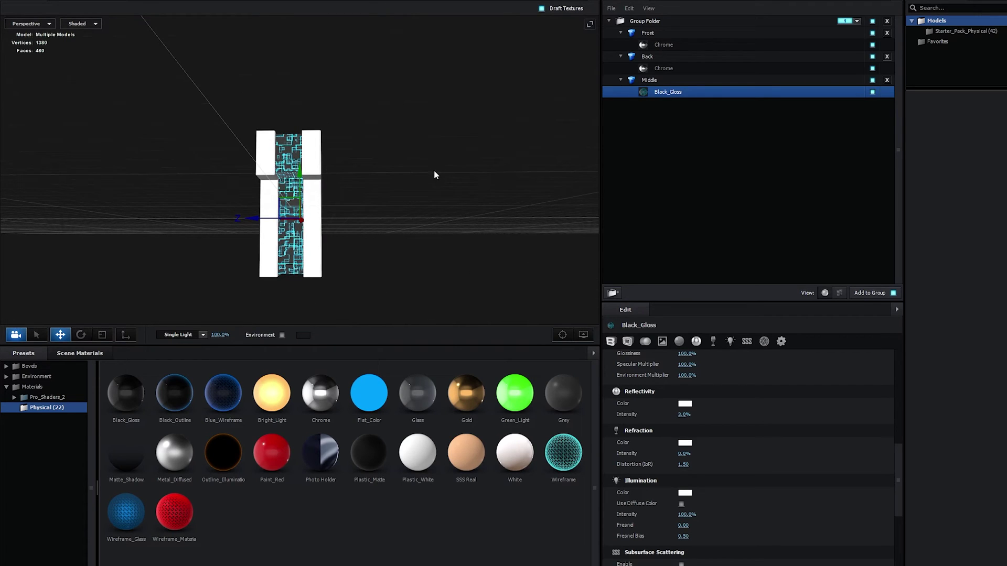
Change the Black_Gloss Advanced blend mode to Screen.
{"action": "scroll", "coordinate": [691, 420], "scroll_direction": "down", "scroll_amount": 5}
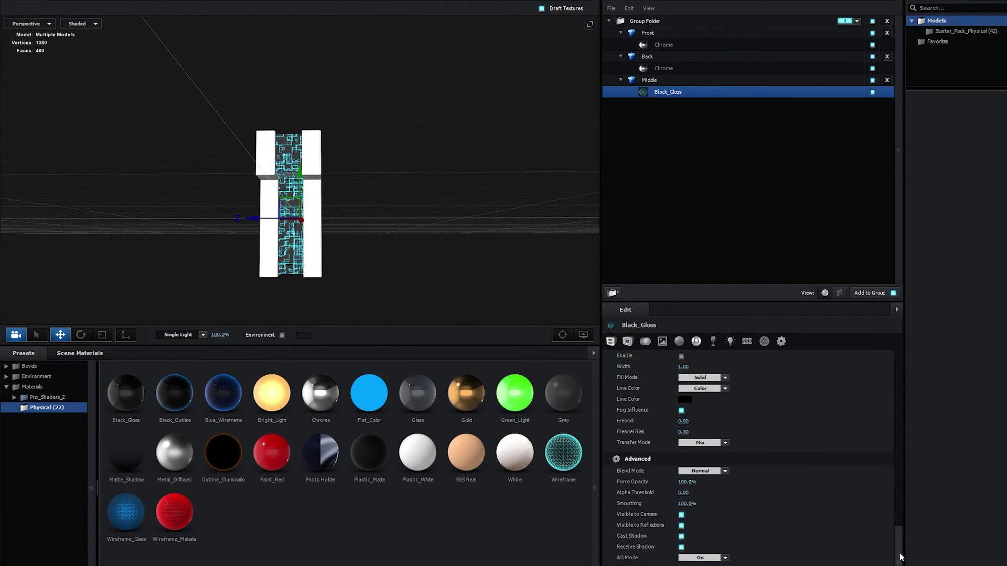
{"action": "left_click", "coordinate": [725, 418]}
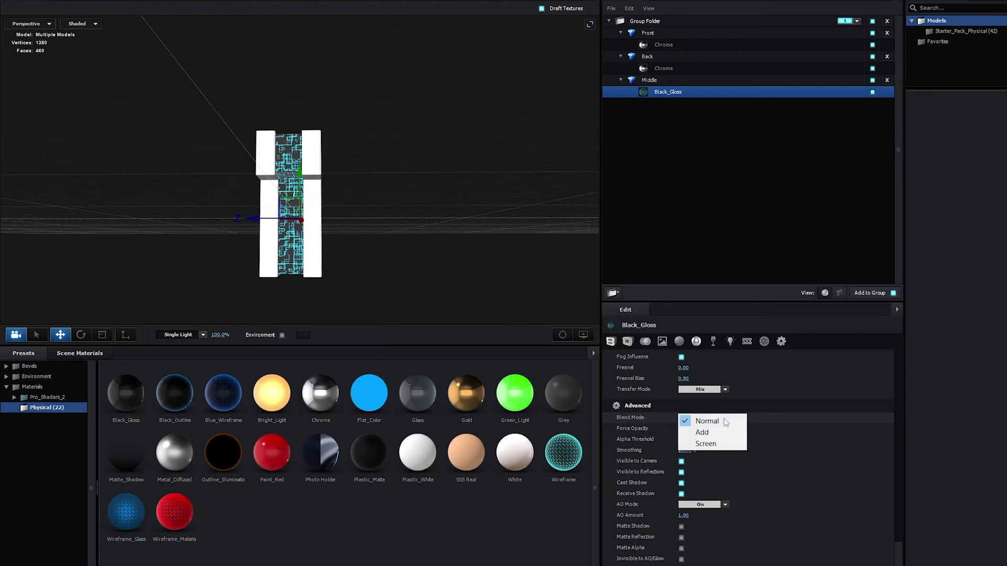
{"action": "left_click", "coordinate": [700, 443]}
{"action": "left_click_drag", "start_coordinate": [462, 258], "coordinate": [378, 206]}
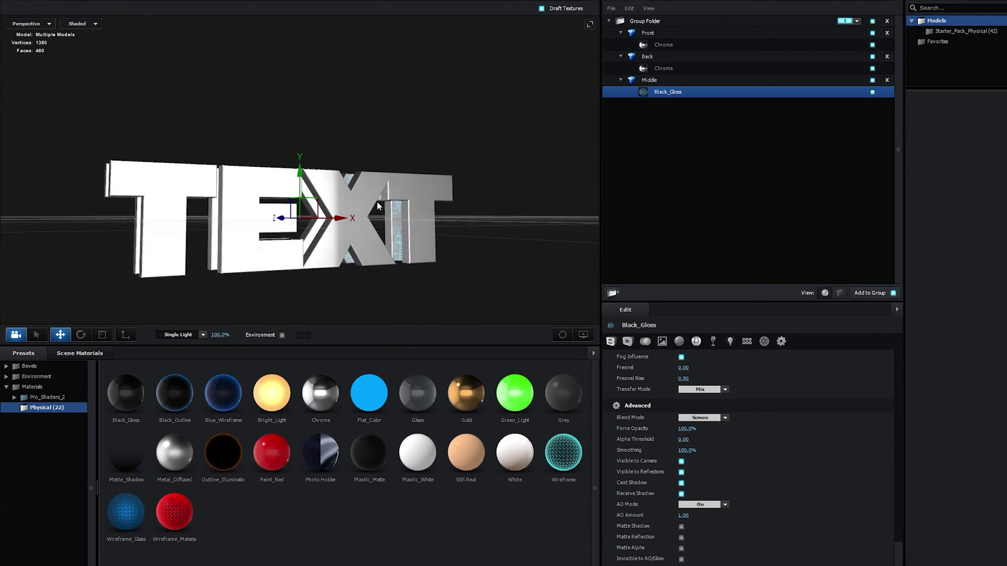
Set the Front model's Chrome material glossiness to 80%.
{"action": "left_click", "coordinate": [665, 44]}
{"action": "scroll", "coordinate": [899, 527], "scroll_direction": "up", "scroll_amount": 5}
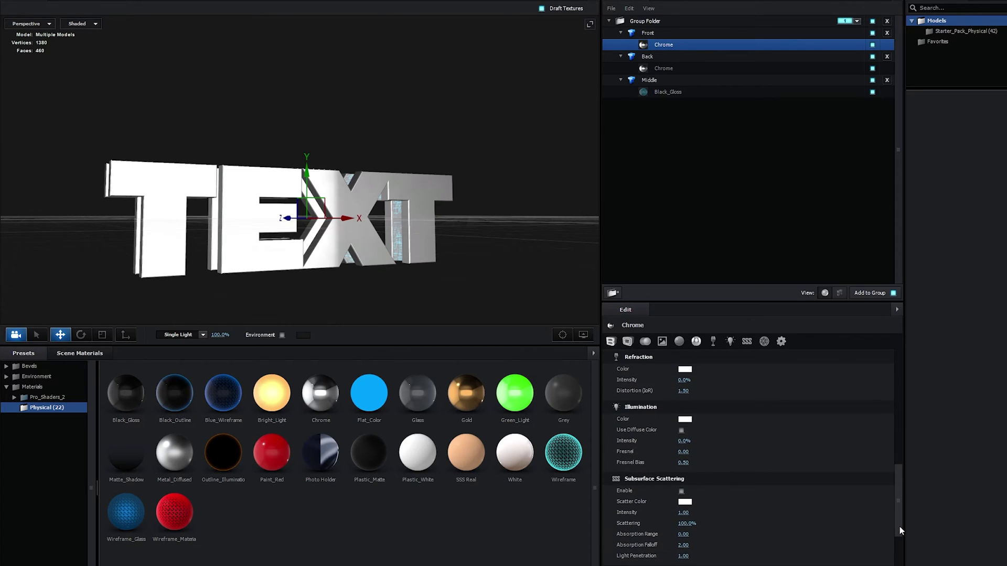
{"action": "left_click_drag", "start_coordinate": [899, 526], "coordinate": [892, 482]}
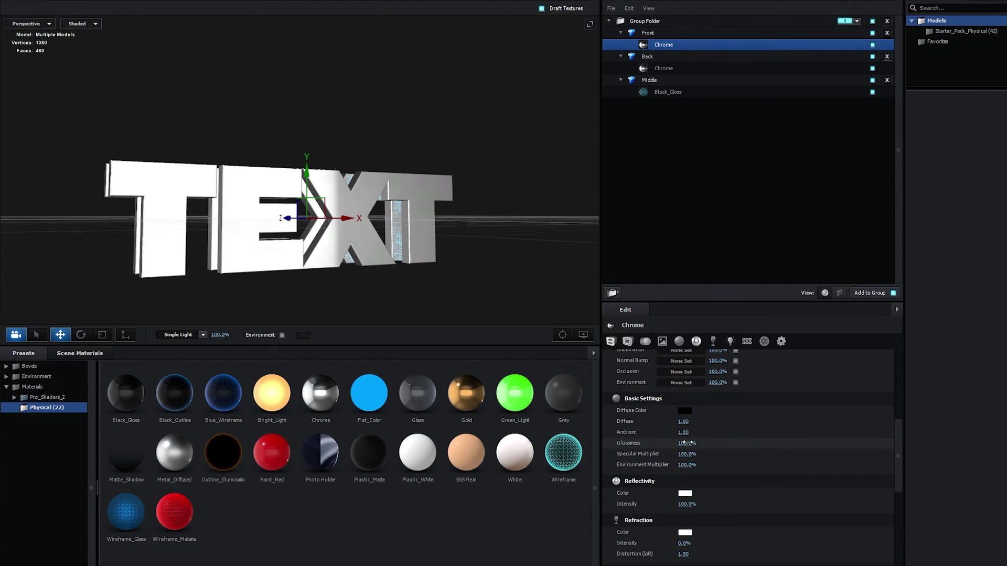
{"action": "left_click", "coordinate": [685, 444]}
{"action": "type", "text": "80"}
{"action": "key", "text": "Return"}
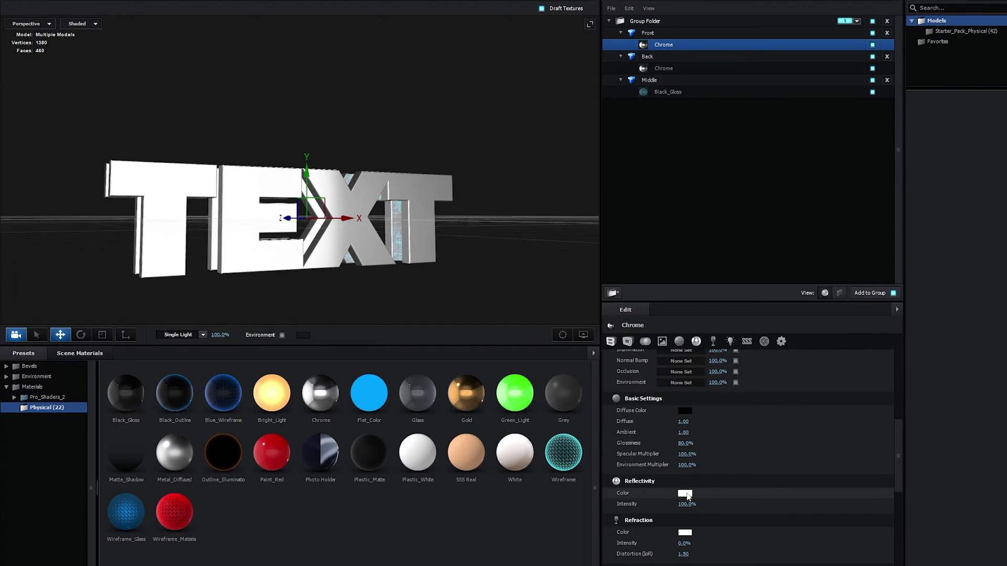
Tint the Chrome Reflectivity Color light blue (R191 G236 B255).
{"action": "left_click", "coordinate": [684, 494]}
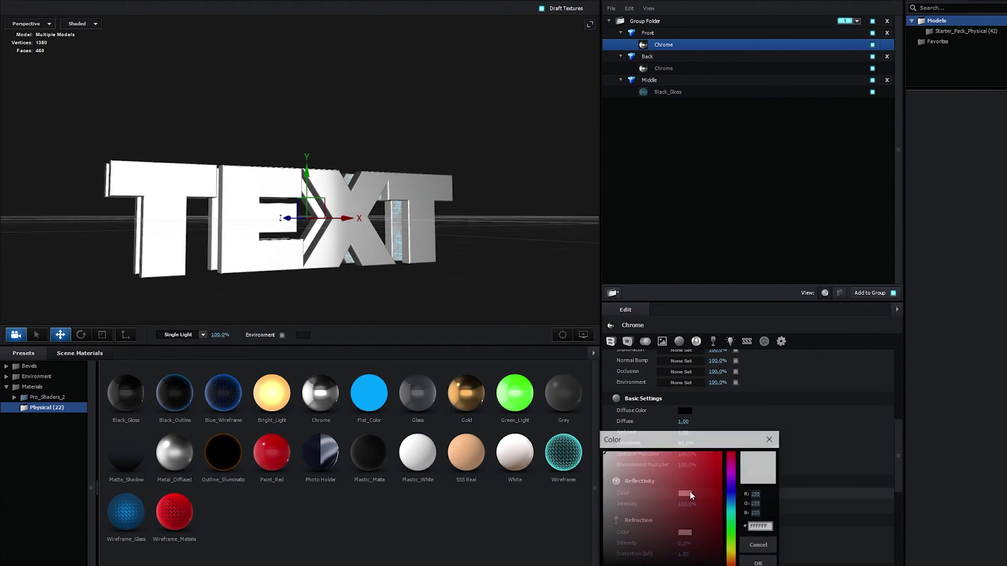
{"action": "left_click_drag", "start_coordinate": [630, 465], "coordinate": [638, 445]}
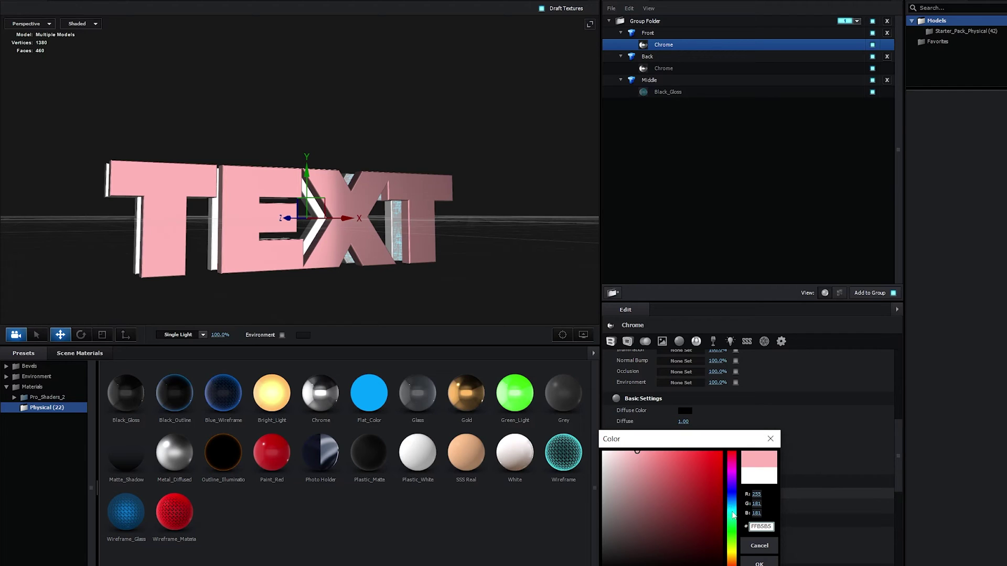
{"action": "left_click_drag", "start_coordinate": [733, 516], "coordinate": [731, 505]}
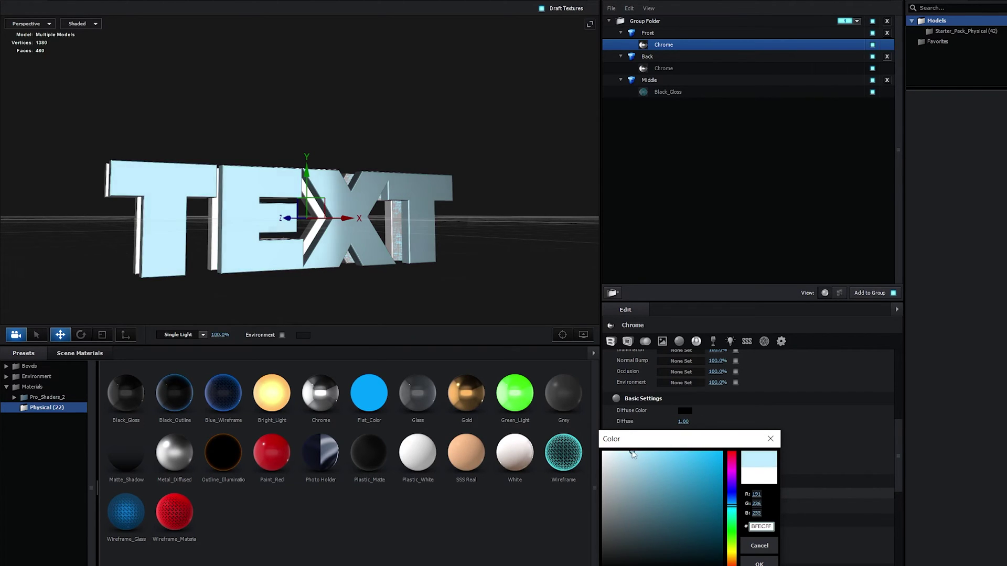
{"action": "left_click", "coordinate": [760, 564]}
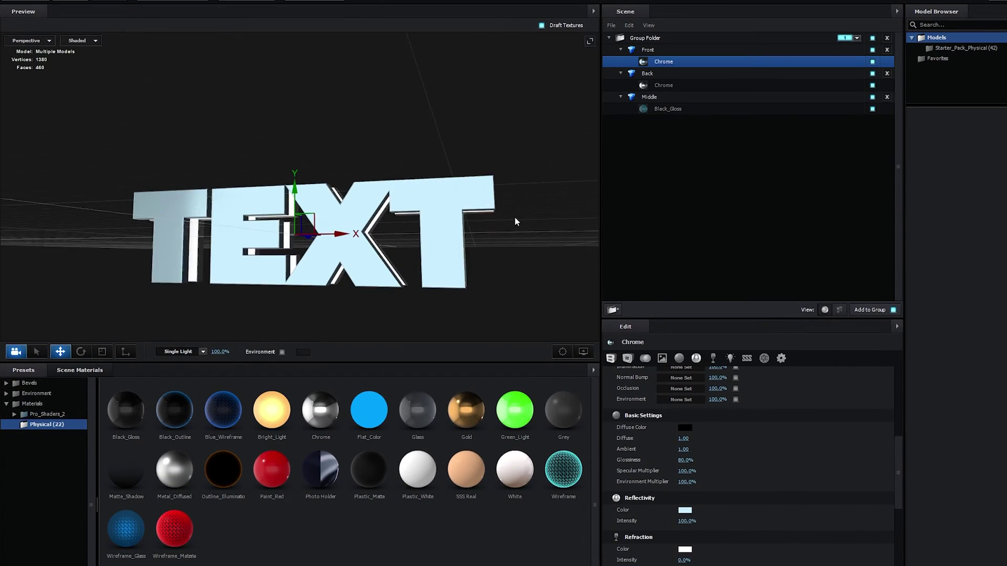
{"action": "left_click_drag", "start_coordinate": [515, 217], "coordinate": [454, 173]}
Add a Plane primitive with Size XY set to 10.
{"action": "left_click", "coordinate": [336, 12]}
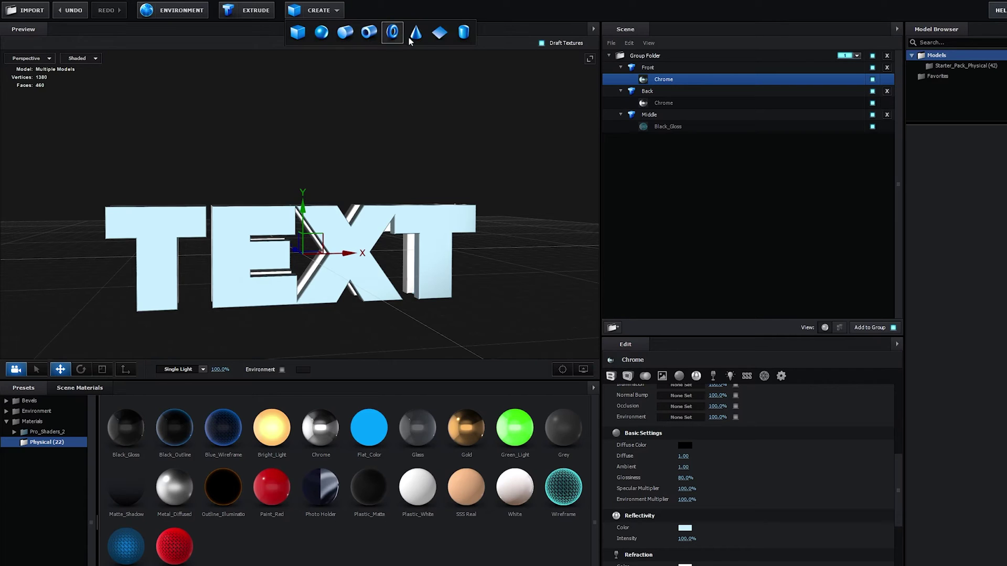
{"action": "left_click", "coordinate": [440, 32]}
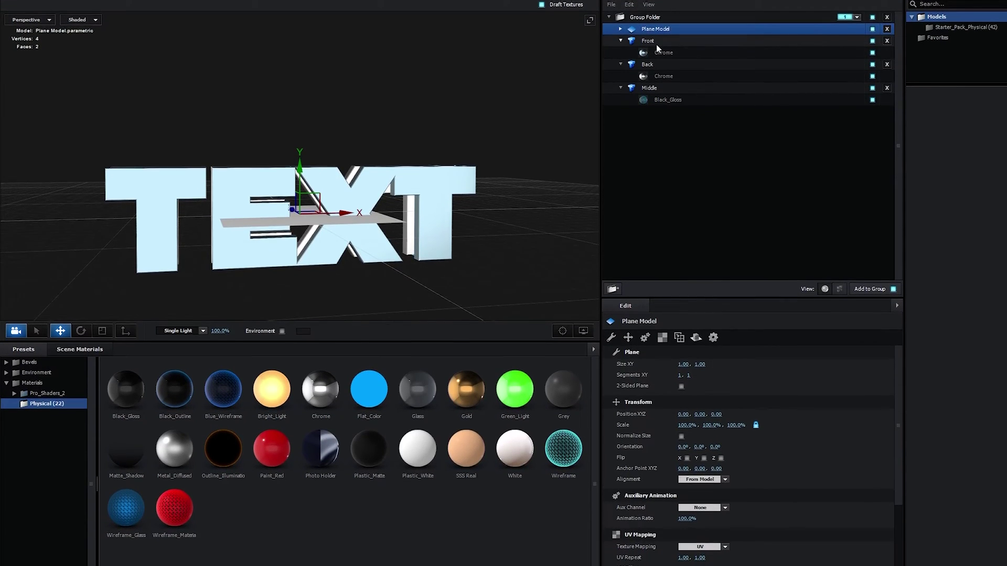
{"action": "left_click", "coordinate": [685, 355]}
{"action": "type", "text": "0"}
{"action": "key", "text": "Return"}
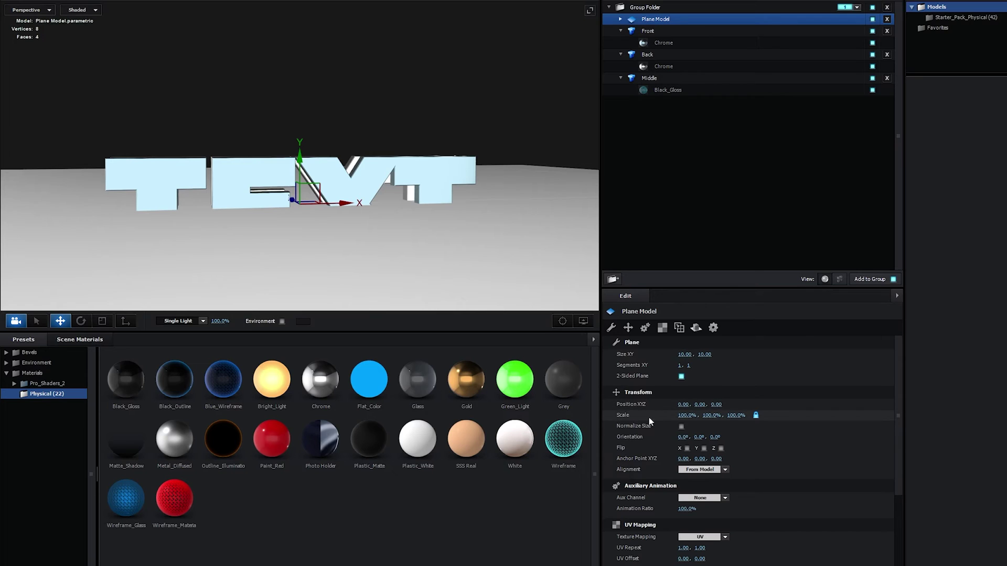
Rotate the plane 90° on X and move it back to Z 0.14.
{"action": "left_click", "coordinate": [683, 437]}
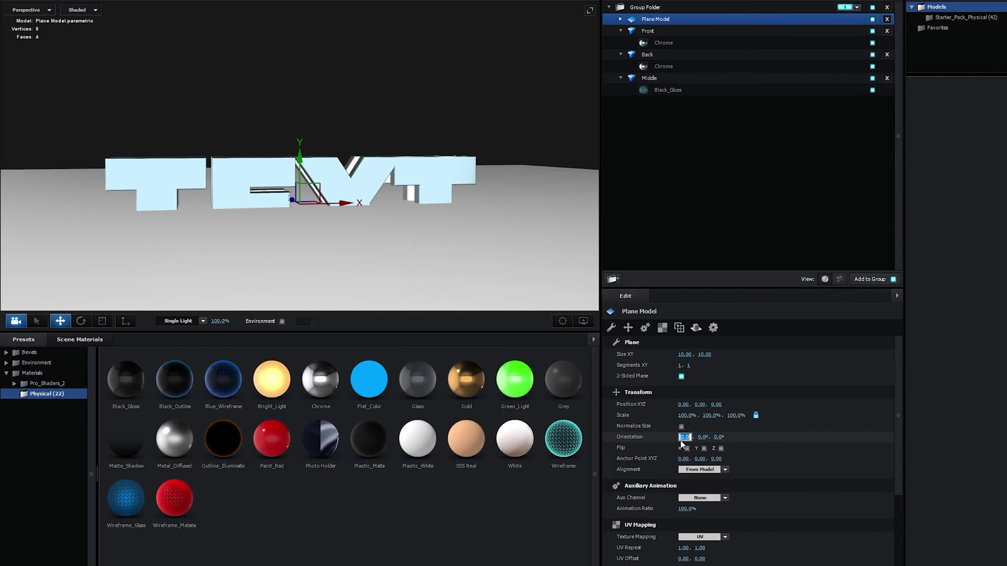
{"action": "type", "text": "90"}
{"action": "key", "text": "Return"}
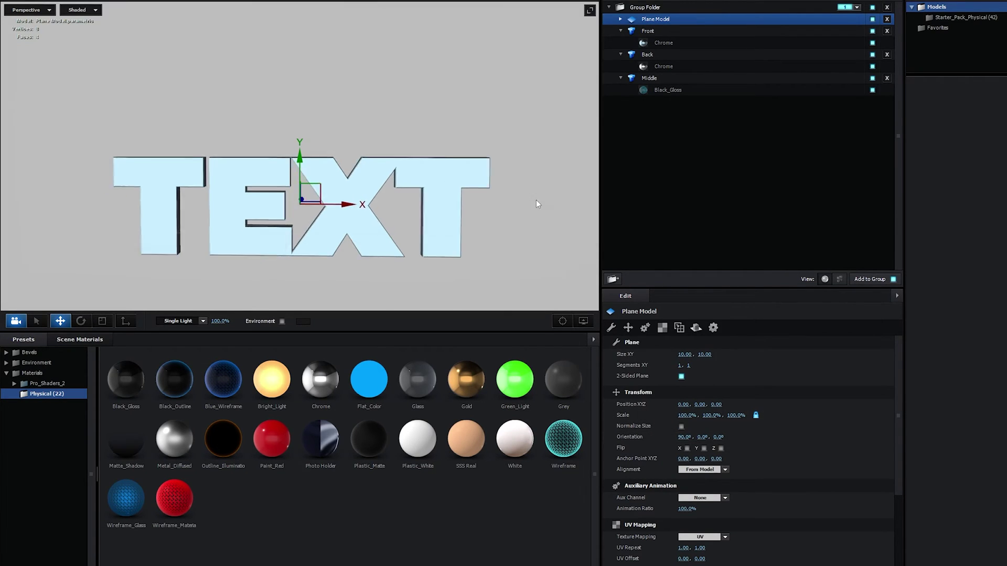
{"action": "left_click_drag", "start_coordinate": [536, 200], "coordinate": [451, 207]}
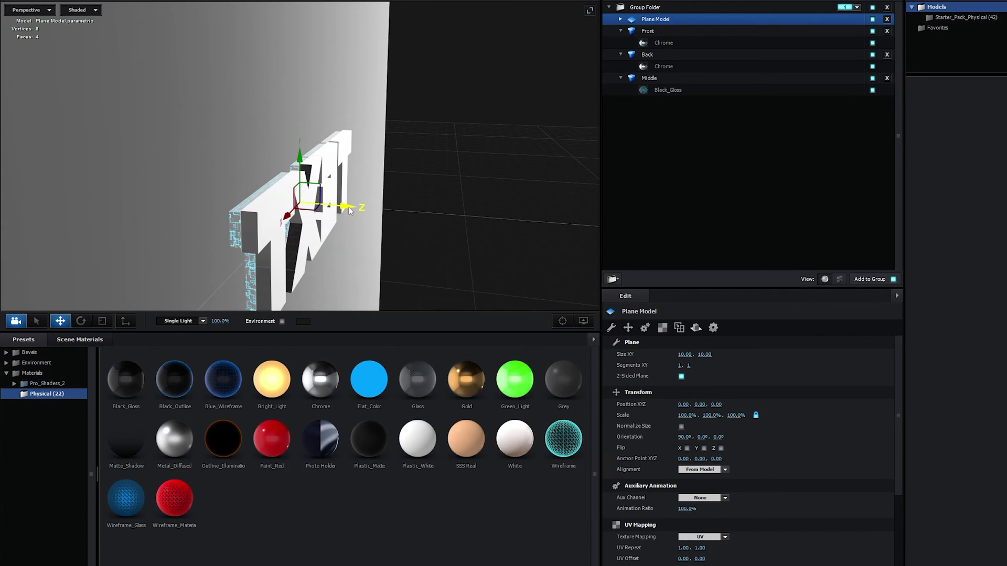
{"action": "left_click_drag", "start_coordinate": [349, 209], "coordinate": [504, 165]}
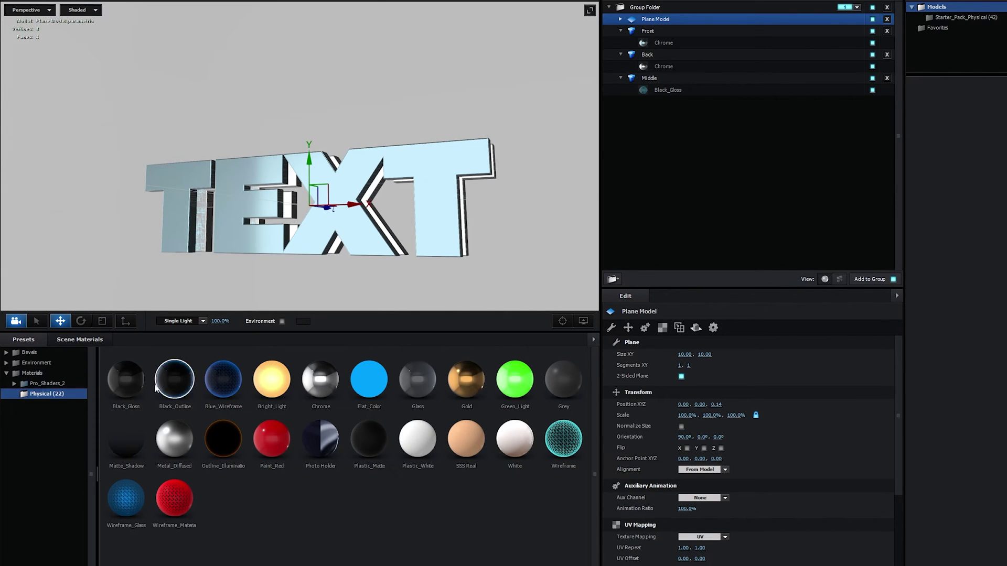
Open the plane's Black_Gloss material and set Reflectivity Intensity to 100%.
{"action": "left_click", "coordinate": [650, 21]}
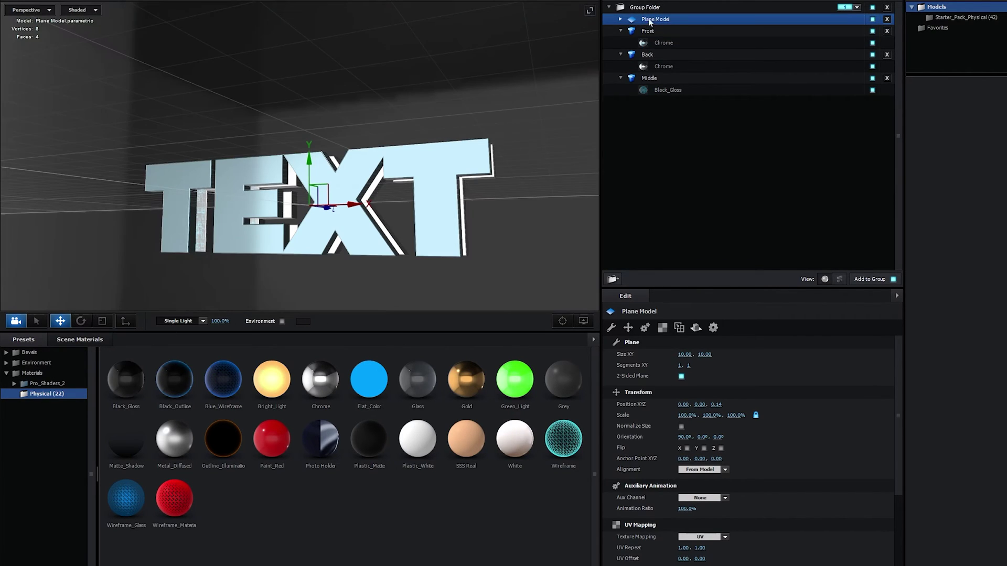
{"action": "left_click", "coordinate": [620, 19]}
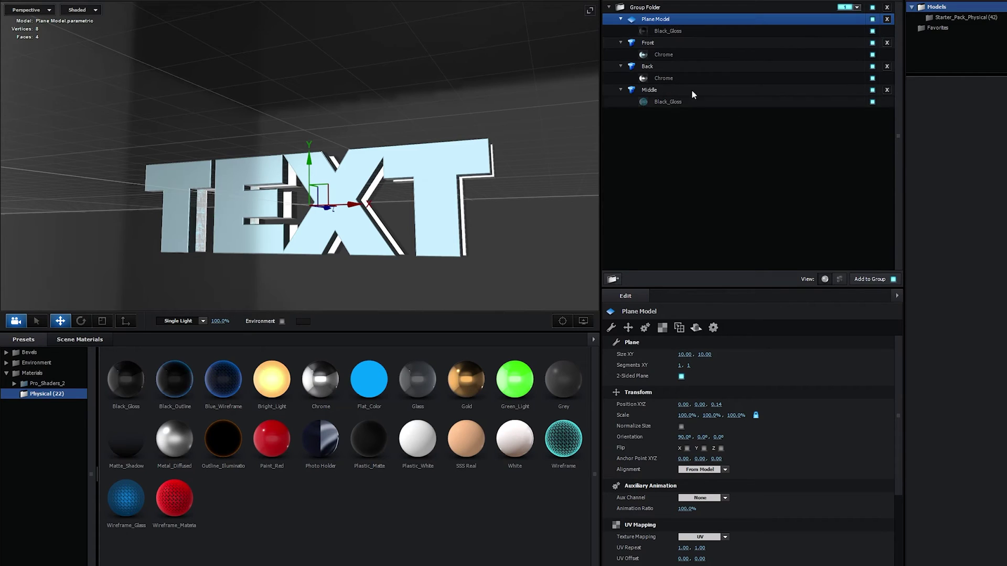
{"action": "left_click", "coordinate": [679, 33]}
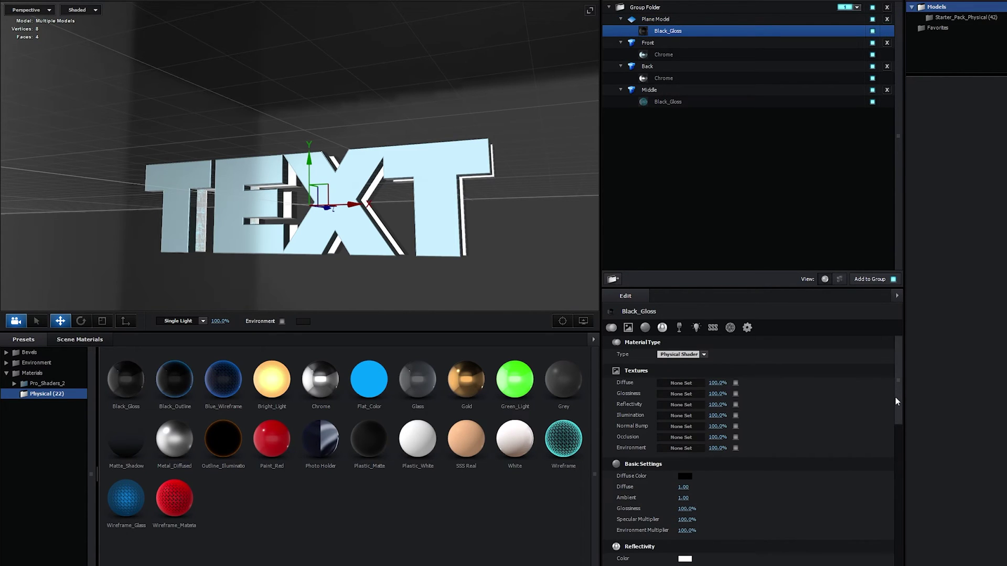
{"action": "left_click_drag", "start_coordinate": [897, 389], "coordinate": [889, 436]}
{"action": "left_click", "coordinate": [684, 451]}
{"action": "type", "text": "100"}
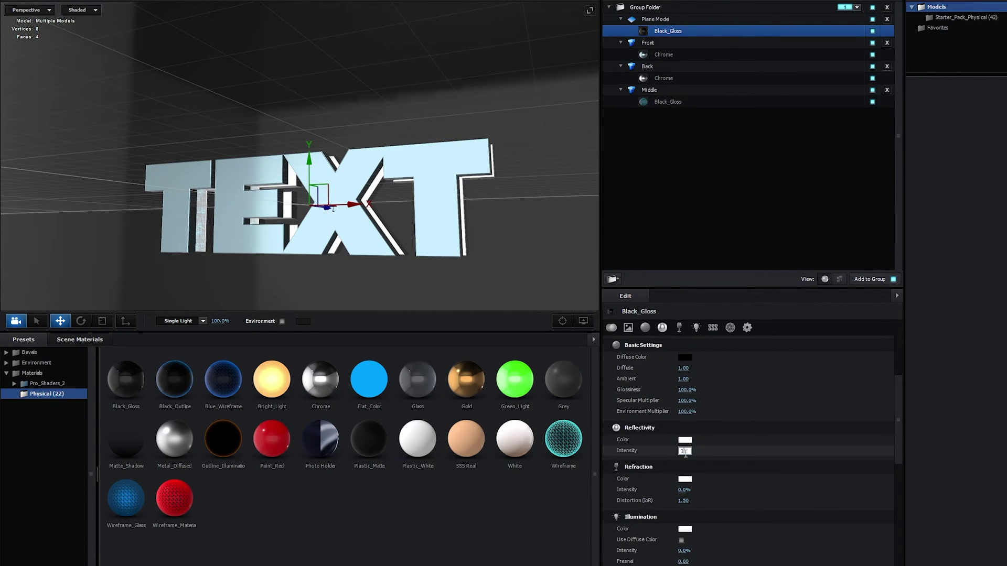
{"action": "key", "text": "Return"}
Set Black_Gloss glossiness to 80% and enable Matte Reflection.
{"action": "left_click", "coordinate": [685, 390]}
{"action": "type", "text": "8"}
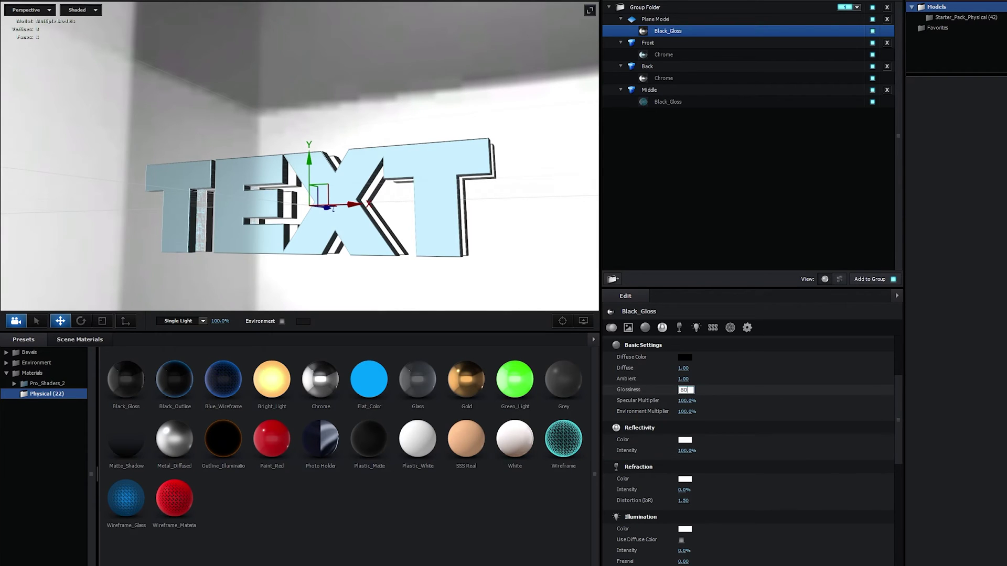
{"action": "type", "text": "0"}
{"action": "key", "text": "Return"}
{"action": "scroll", "coordinate": [890, 555], "scroll_direction": "down", "scroll_amount": 6}
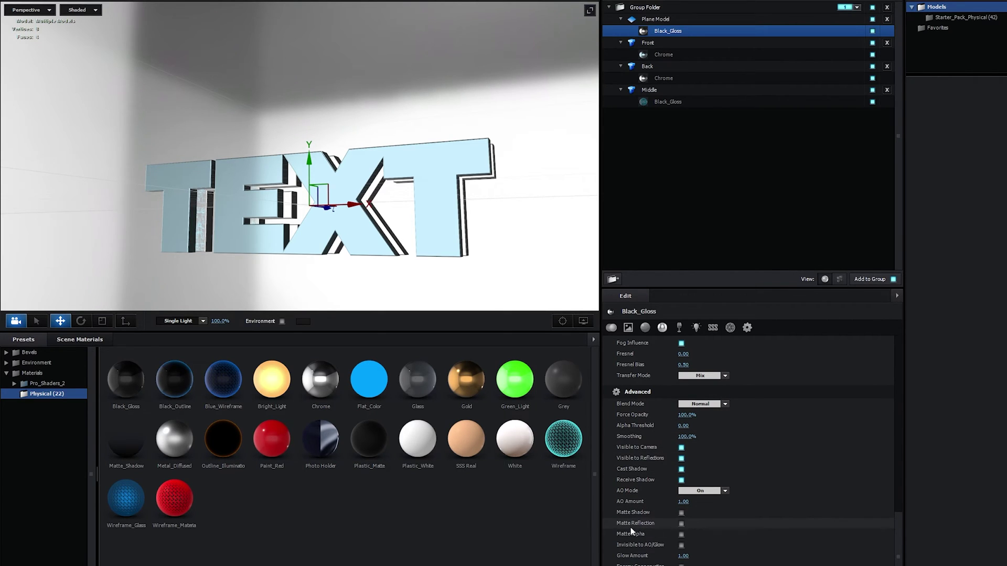
{"action": "left_click", "coordinate": [681, 524]}
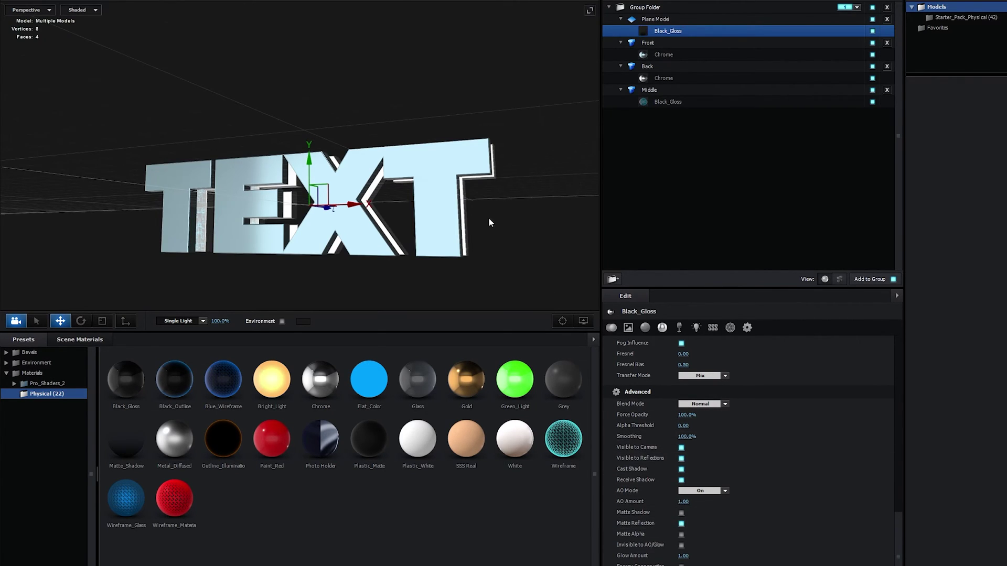
{"action": "left_click_drag", "start_coordinate": [523, 180], "coordinate": [412, 225]}
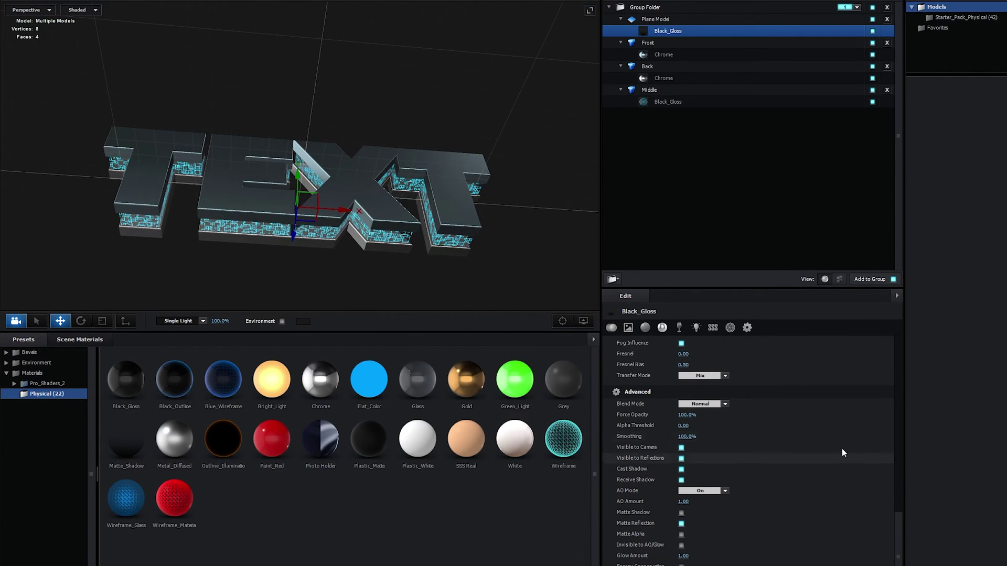
Set the Plane Model's Reflect Mode to Mirror Surface.
{"action": "right_click", "coordinate": [656, 21]}
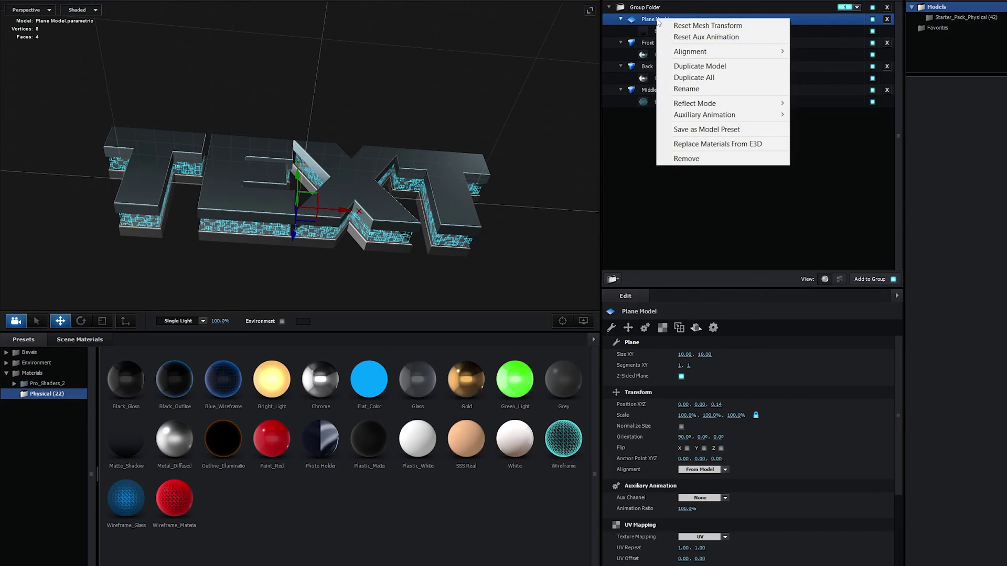
{"action": "mouse_move", "coordinate": [682, 107]}
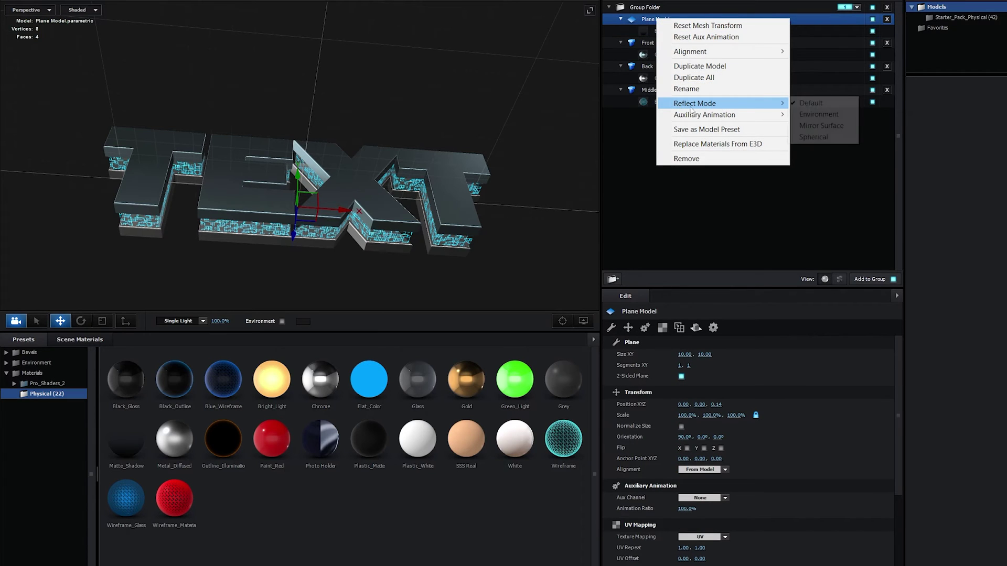
{"action": "left_click", "coordinate": [821, 125]}
{"action": "left_click_drag", "start_coordinate": [525, 212], "coordinate": [534, 169]}
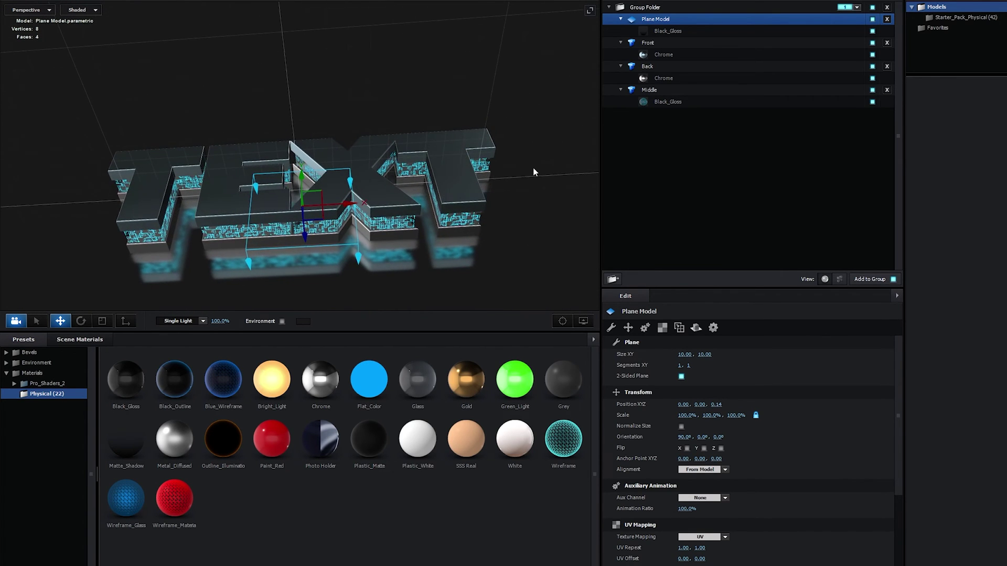
Set Reflect Mode to Spherical for the Front, Back and Middle groups.
{"action": "right_click", "coordinate": [649, 45]}
{"action": "mouse_move", "coordinate": [695, 129]}
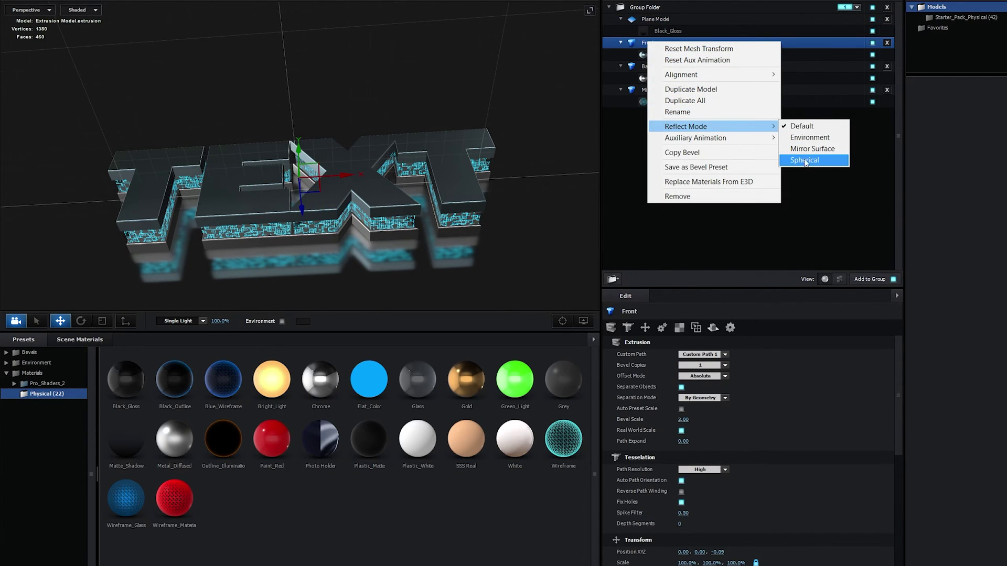
{"action": "left_click", "coordinate": [798, 164]}
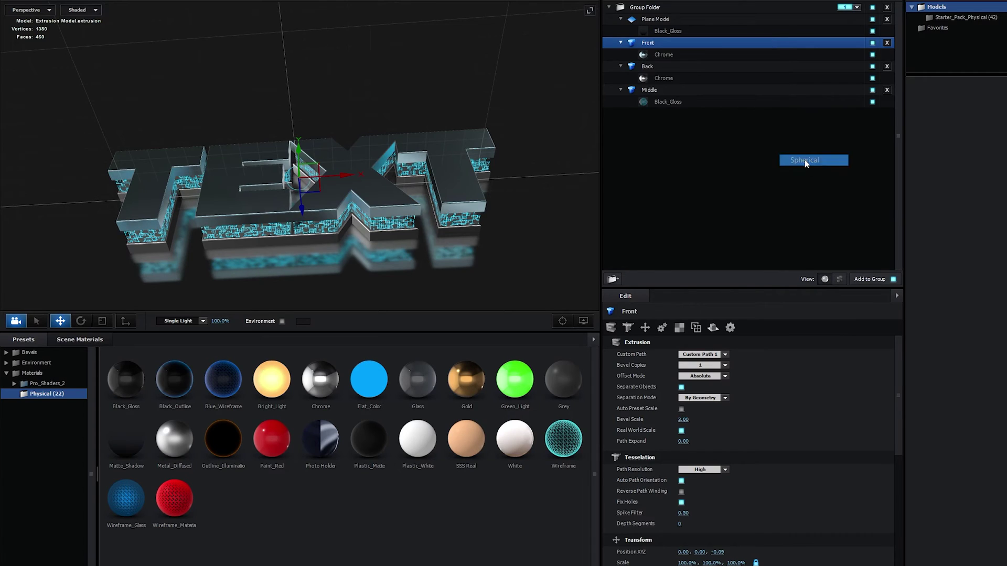
{"action": "right_click", "coordinate": [645, 74]}
{"action": "mouse_move", "coordinate": [686, 153]}
{"action": "left_click", "coordinate": [808, 188]}
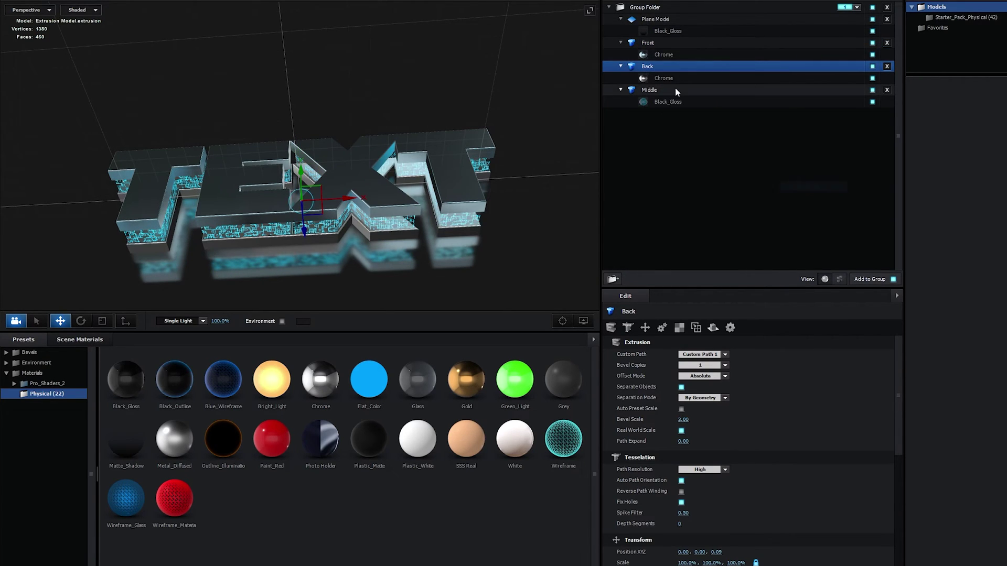
{"action": "right_click", "coordinate": [650, 90]}
{"action": "mouse_move", "coordinate": [714, 179]}
{"action": "left_click", "coordinate": [807, 213]}
{"action": "left_click_drag", "start_coordinate": [514, 184], "coordinate": [489, 177]}
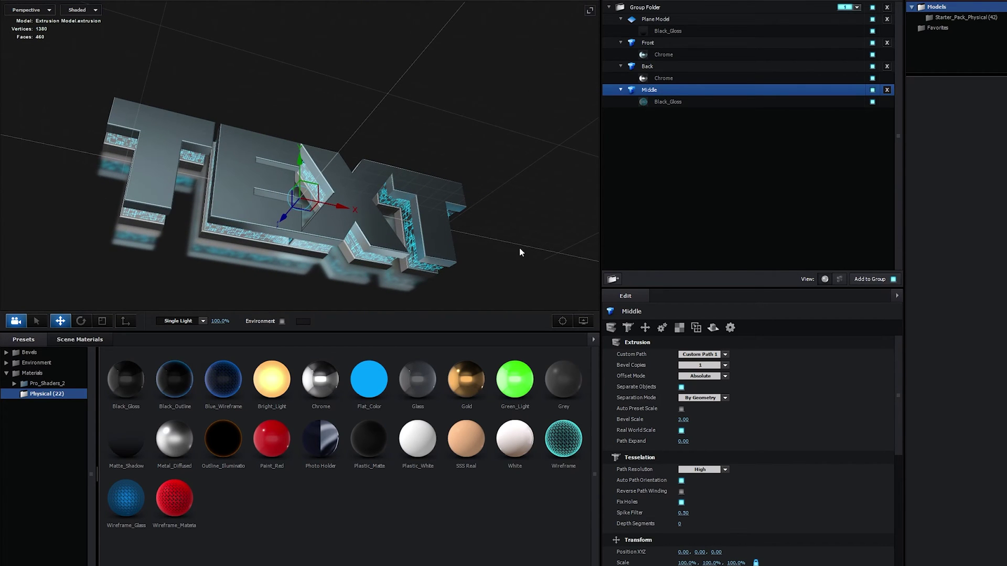
Browse the Basic_2K environment presets, then accept Scene Setup with OK.
{"action": "left_click_drag", "start_coordinate": [520, 253], "coordinate": [485, 202]}
{"action": "left_click", "coordinate": [24, 364]}
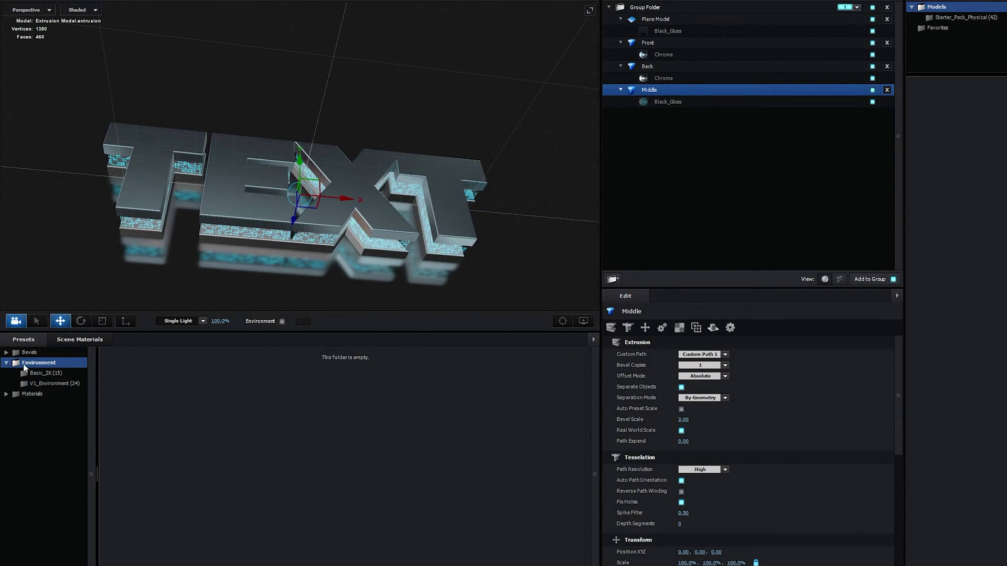
{"action": "left_click", "coordinate": [34, 373]}
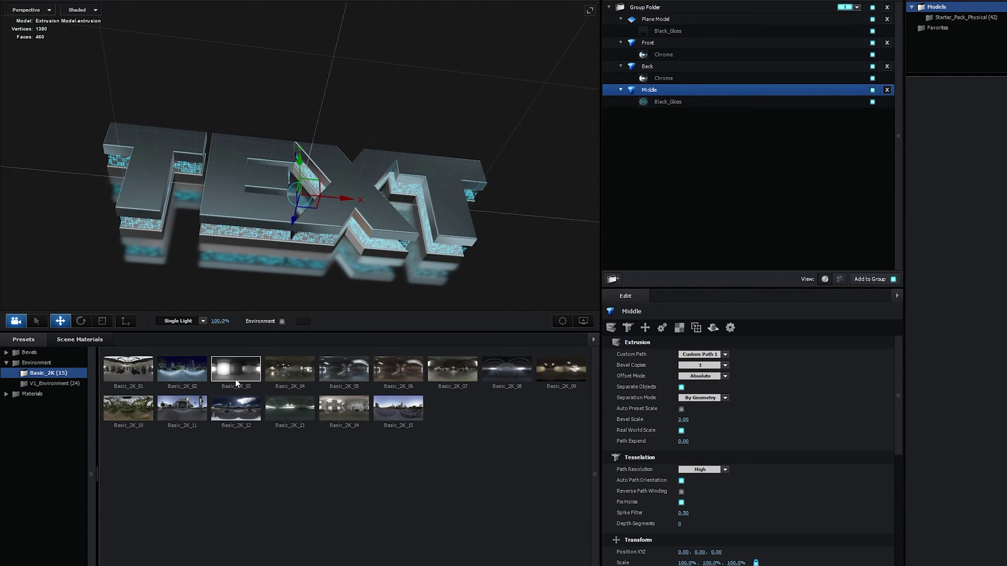
{"action": "left_click", "coordinate": [37, 362]}
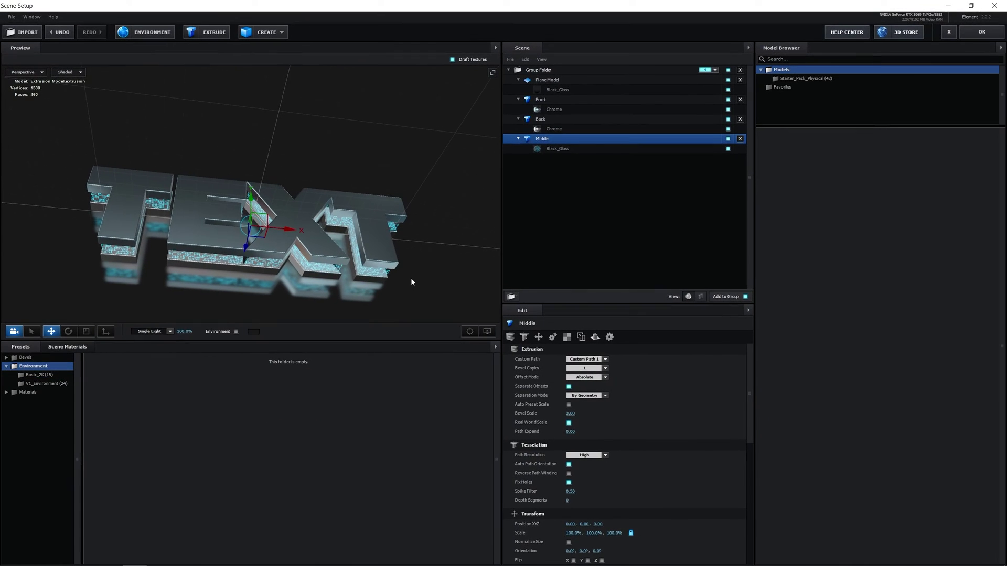
{"action": "left_click", "coordinate": [982, 32]}
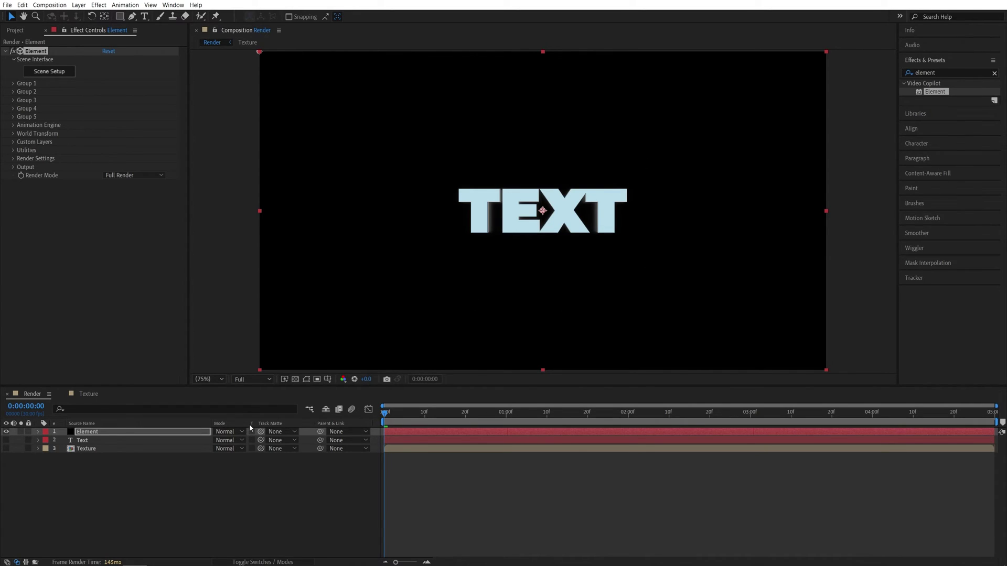
Add a default 35mm two-node Camera 1 via Layer > New > Camera.
{"action": "left_click", "coordinate": [79, 4]}
{"action": "mouse_move", "coordinate": [115, 15]}
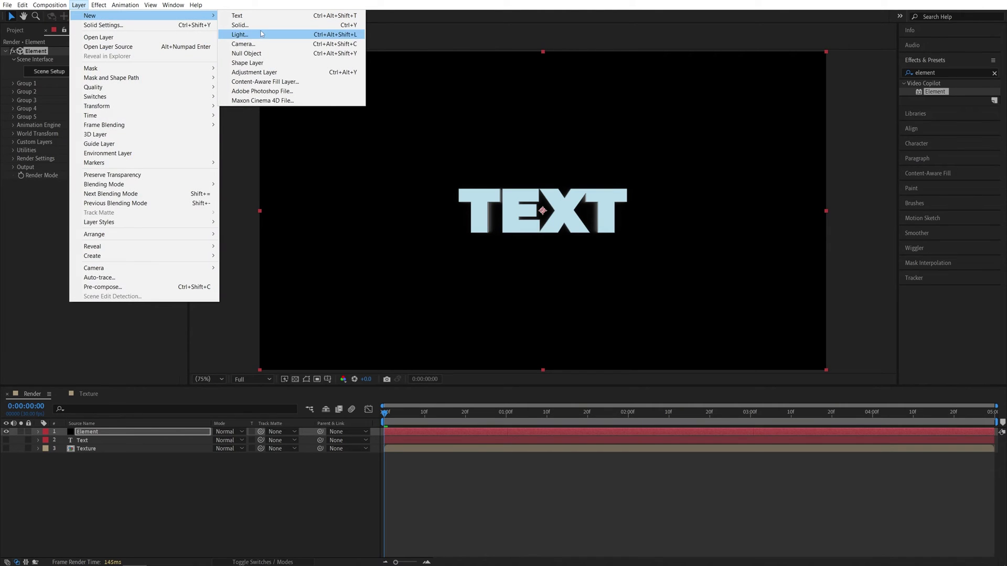
{"action": "left_click", "coordinate": [250, 44]}
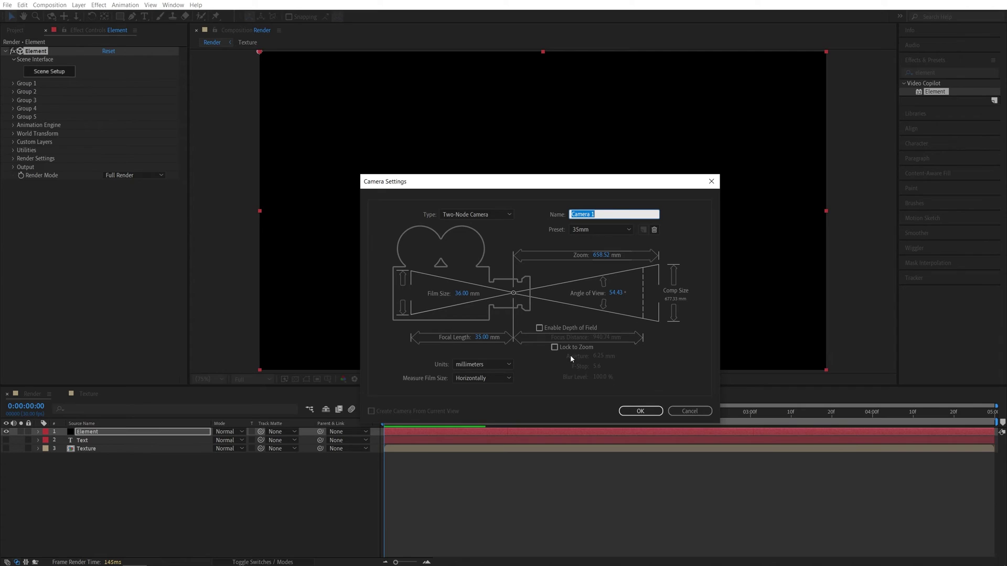
{"action": "left_click", "coordinate": [641, 411]}
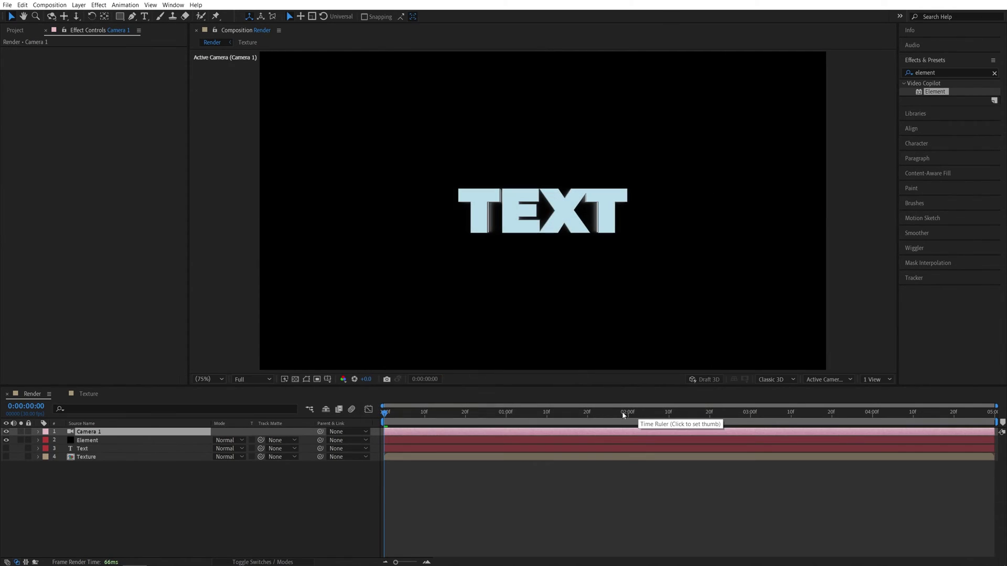
Set Group 1's Particle Replicator Z Rotation to -45°.
{"action": "left_click", "coordinate": [85, 441]}
{"action": "left_click", "coordinate": [24, 84]}
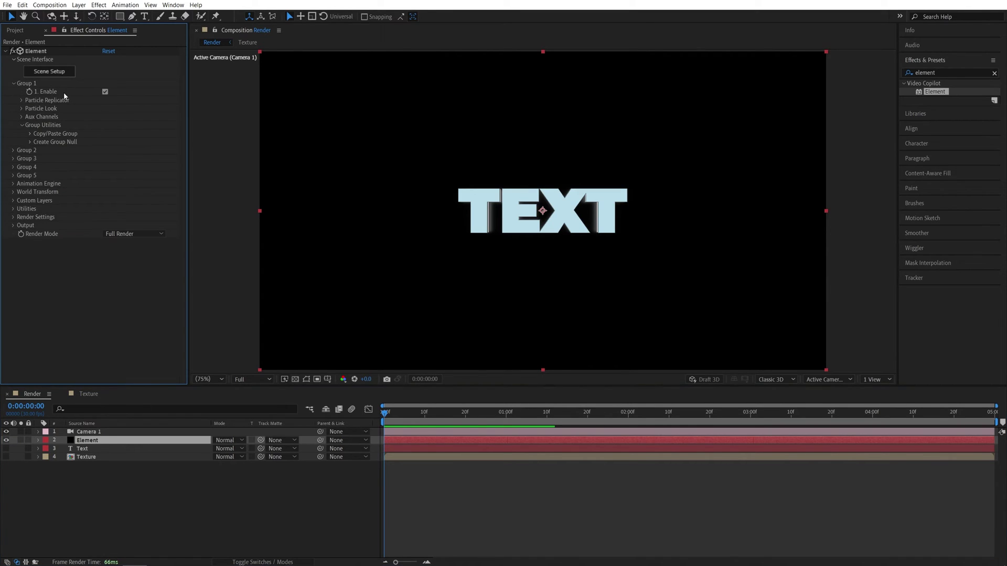
{"action": "left_click", "coordinate": [22, 100]}
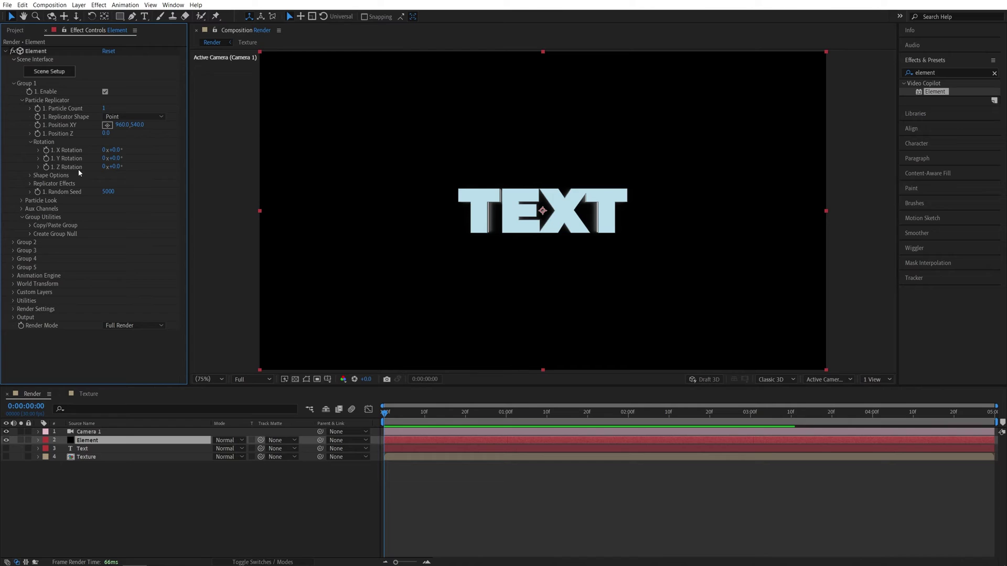
{"action": "left_click", "coordinate": [114, 167]}
{"action": "key", "text": "Return"}
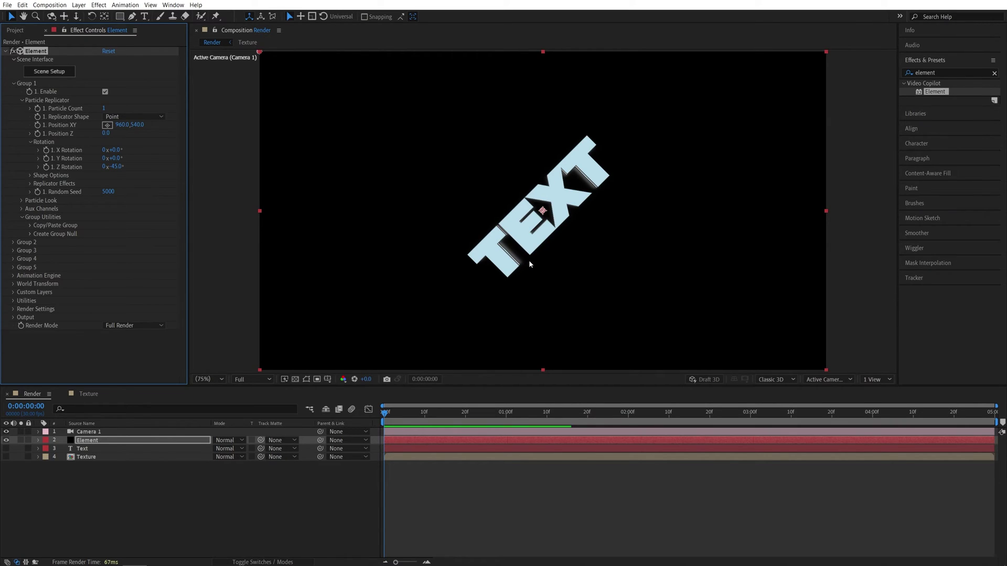
{"action": "left_click", "coordinate": [13, 84]}
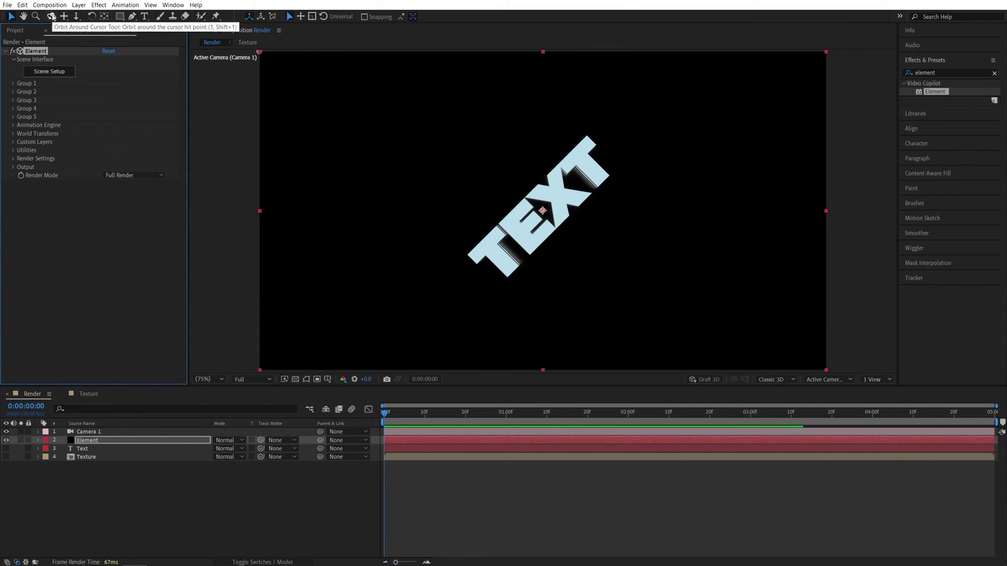
Orbit and dolly Camera 1 in close so the tilted text fills the frame.
{"action": "left_click", "coordinate": [51, 17]}
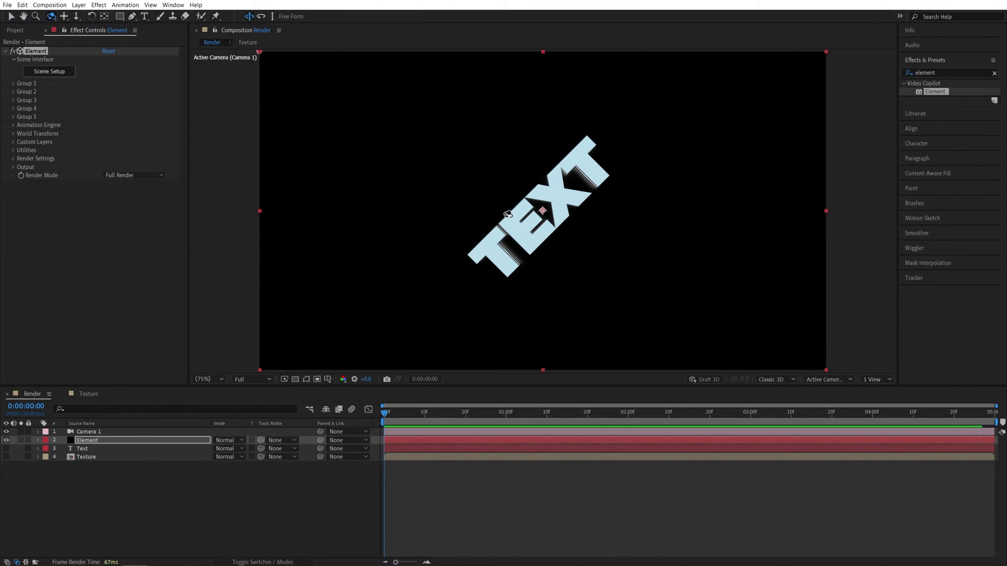
{"action": "key", "text": "alt"}
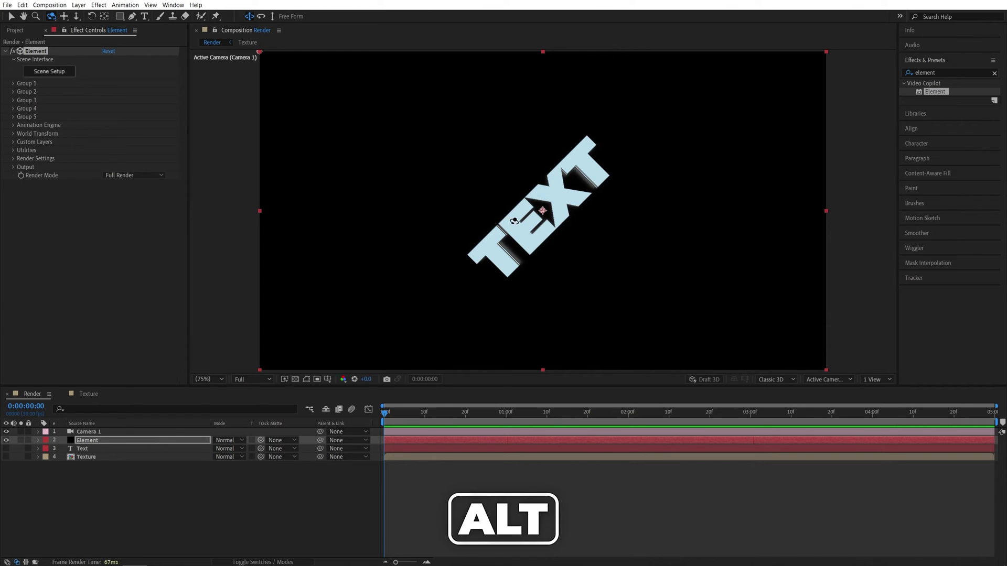
{"action": "left_click", "coordinate": [519, 226]}
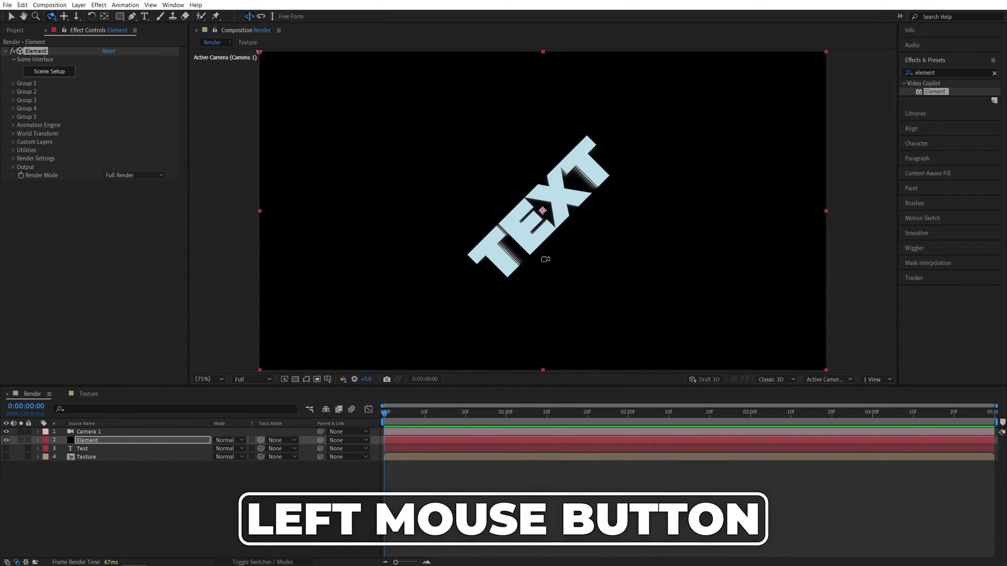
{"action": "left_click_drag", "start_coordinate": [545, 247], "coordinate": [530, 217]}
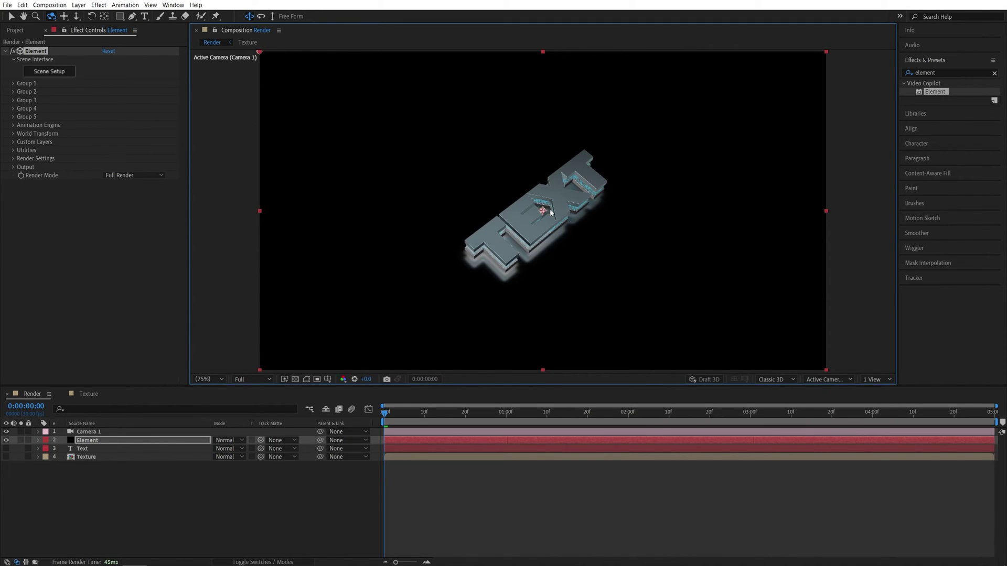
{"action": "scroll", "coordinate": [550, 212], "scroll_direction": "up", "scroll_amount": 2}
{"action": "scroll", "coordinate": [535, 231], "scroll_direction": "down", "scroll_amount": 5}
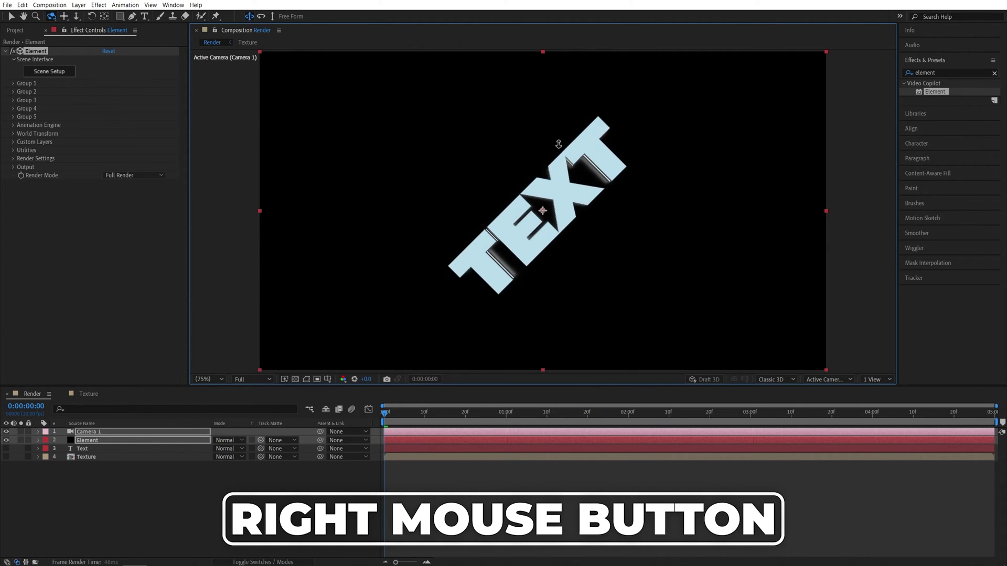
{"action": "left_click_drag", "start_coordinate": [554, 226], "coordinate": [486, 158]}
{"action": "left_click_drag", "start_coordinate": [511, 198], "coordinate": [534, 235]}
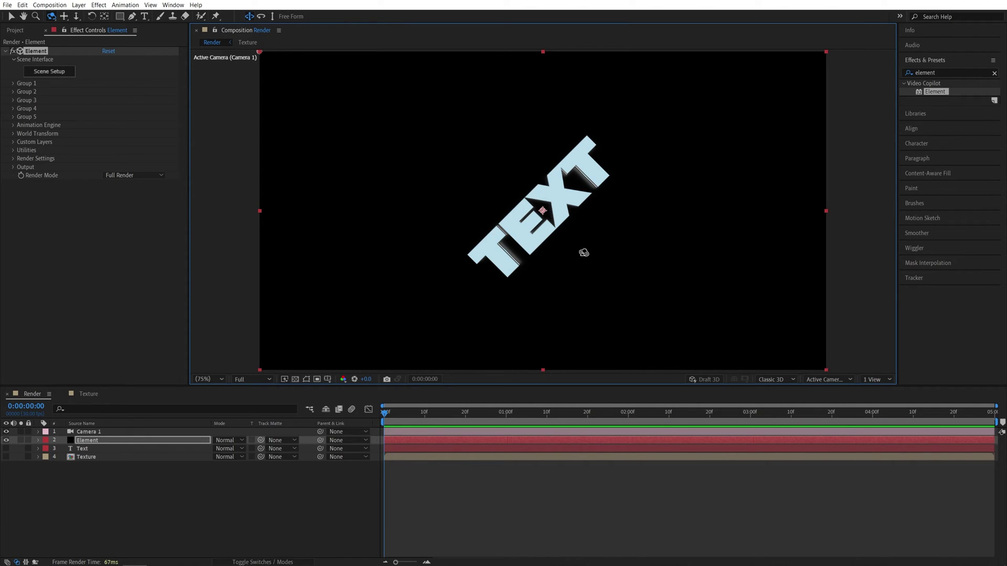
{"action": "left_click_drag", "start_coordinate": [536, 240], "coordinate": [567, 211]}
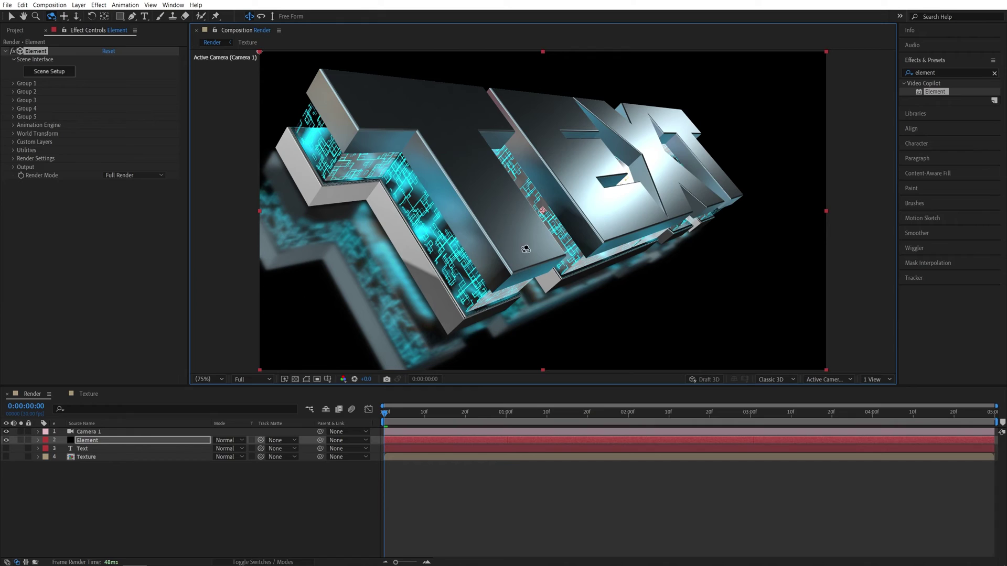
Turn on Show in BG under Physical Environment.
{"action": "left_click", "coordinate": [12, 16]}
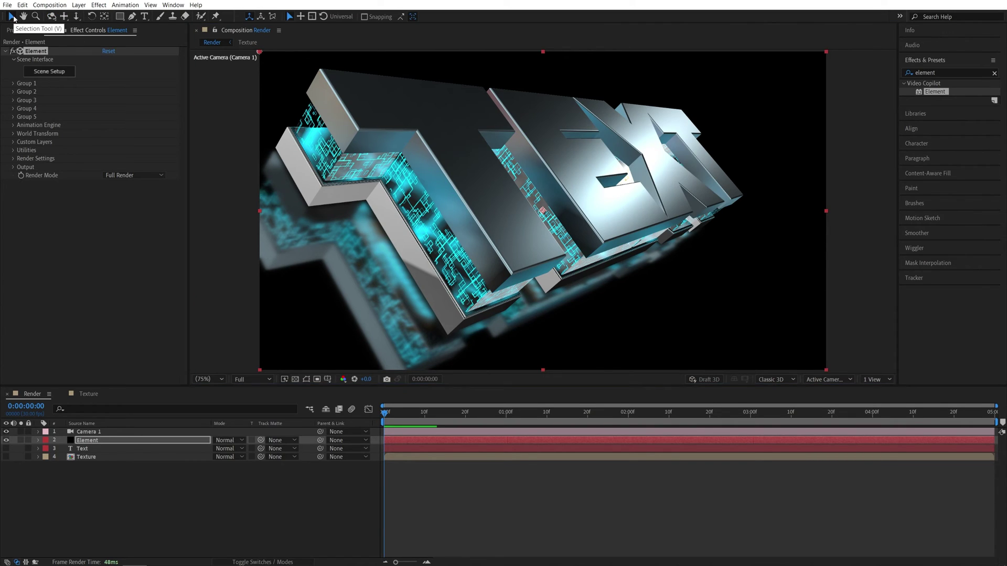
{"action": "left_click", "coordinate": [13, 159]}
{"action": "left_click", "coordinate": [23, 168]}
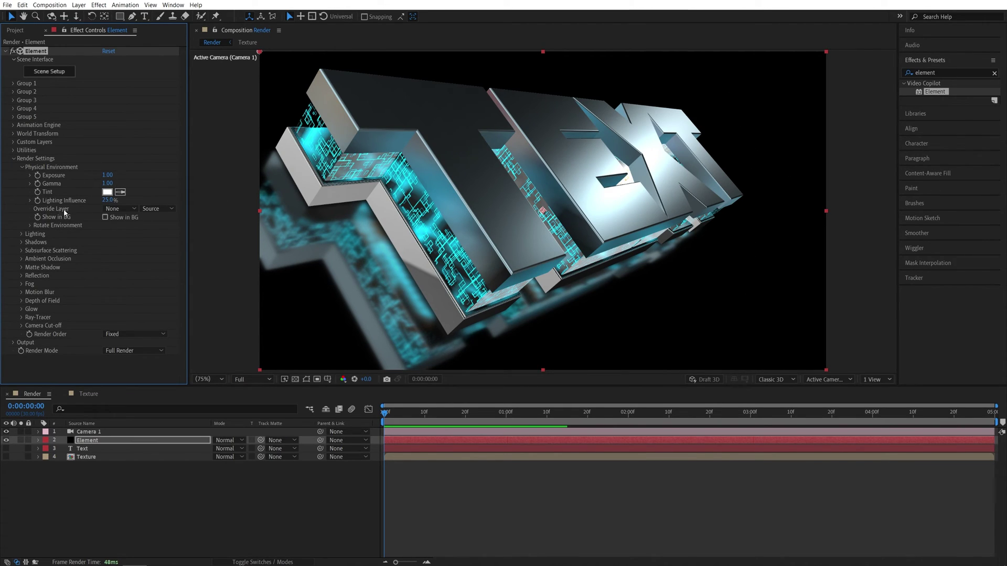
{"action": "left_click", "coordinate": [106, 218]}
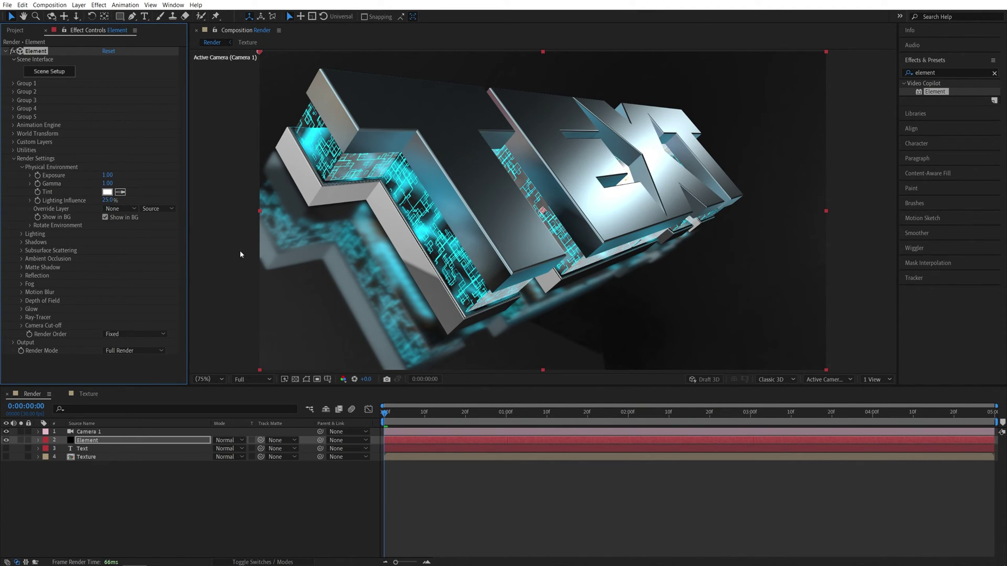
Set Rotate Environment X to -30° and Y to -130°.
{"action": "left_click", "coordinate": [30, 226]}
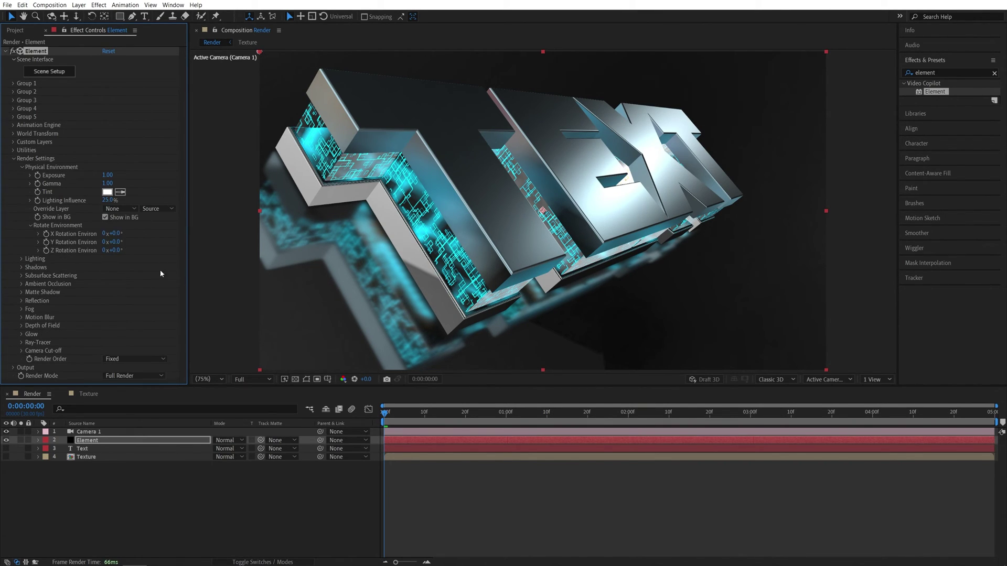
{"action": "left_click", "coordinate": [116, 233]}
{"action": "type", "text": "-30"}
{"action": "left_click", "coordinate": [119, 243]}
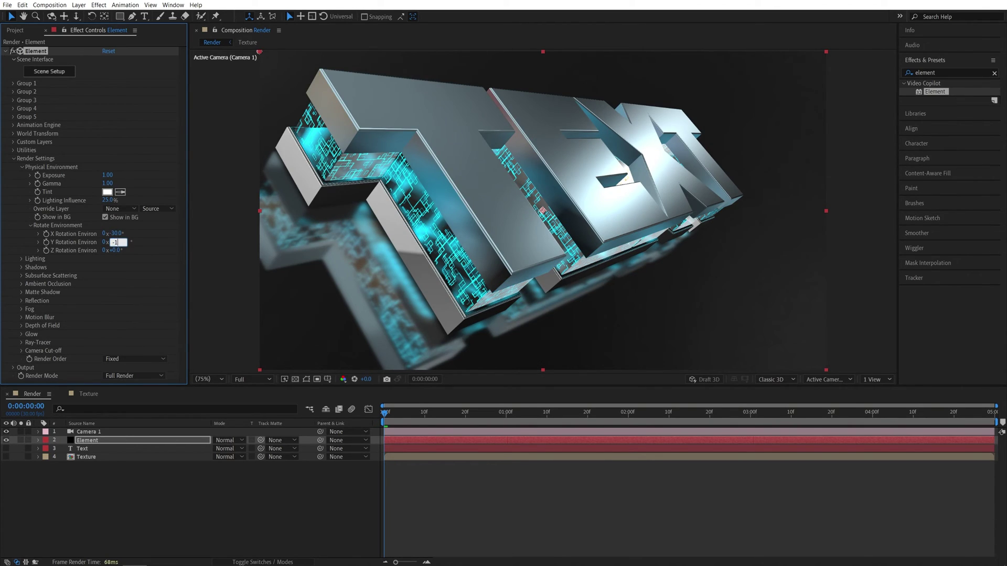
{"action": "key", "text": "Return"}
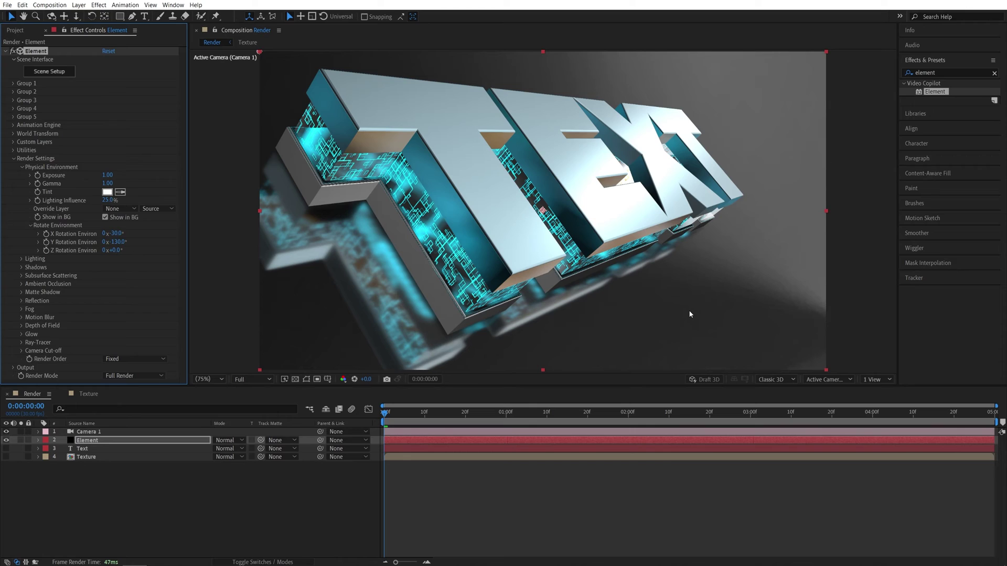
Set Lighting > Add Lighting to the 360 preset.
{"action": "left_click", "coordinate": [22, 259]}
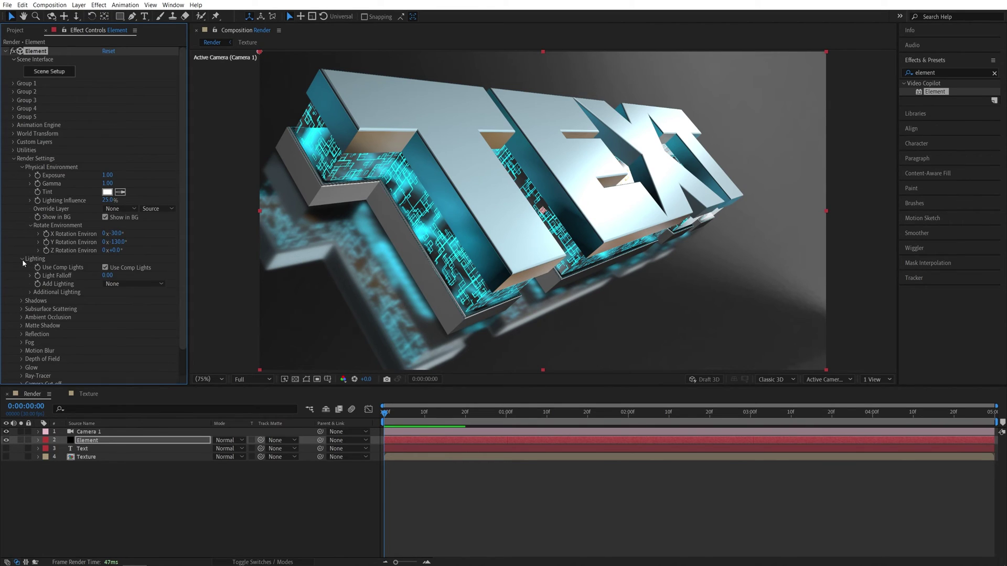
{"action": "left_click", "coordinate": [154, 288]}
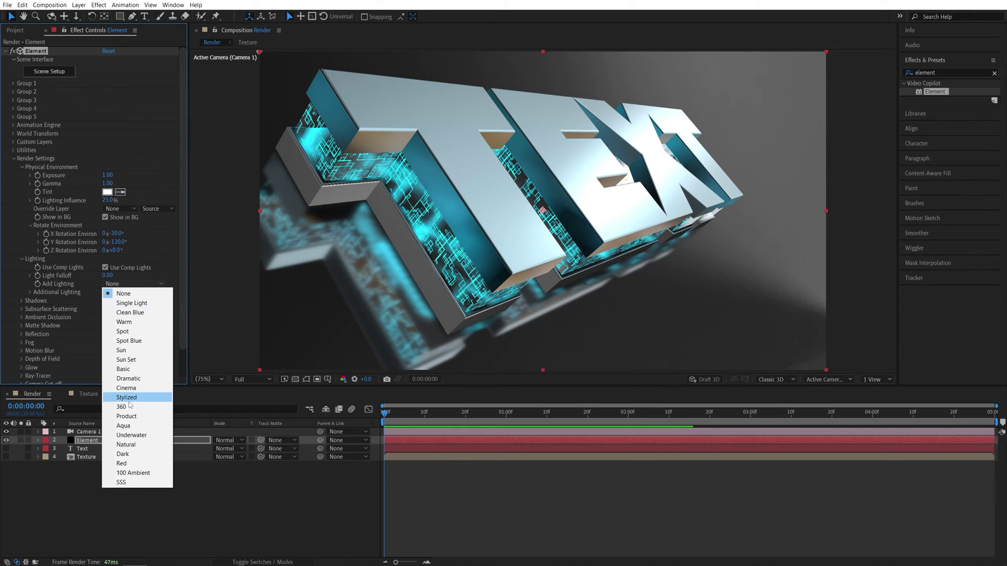
{"action": "left_click", "coordinate": [130, 407]}
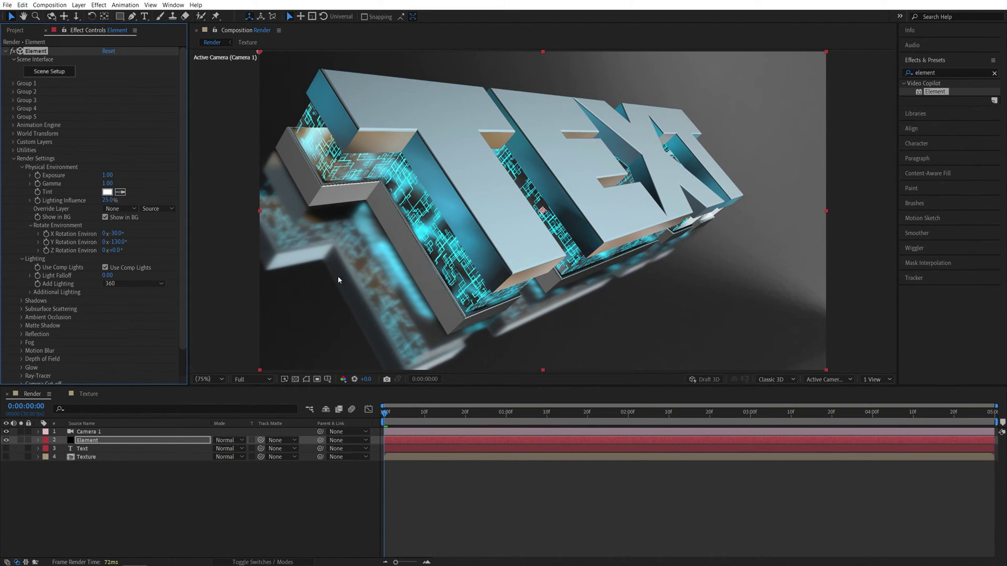
Enable ambient occlusion with SSAO Intensity 10.
{"action": "left_click", "coordinate": [22, 167]}
{"action": "left_click", "coordinate": [22, 176]}
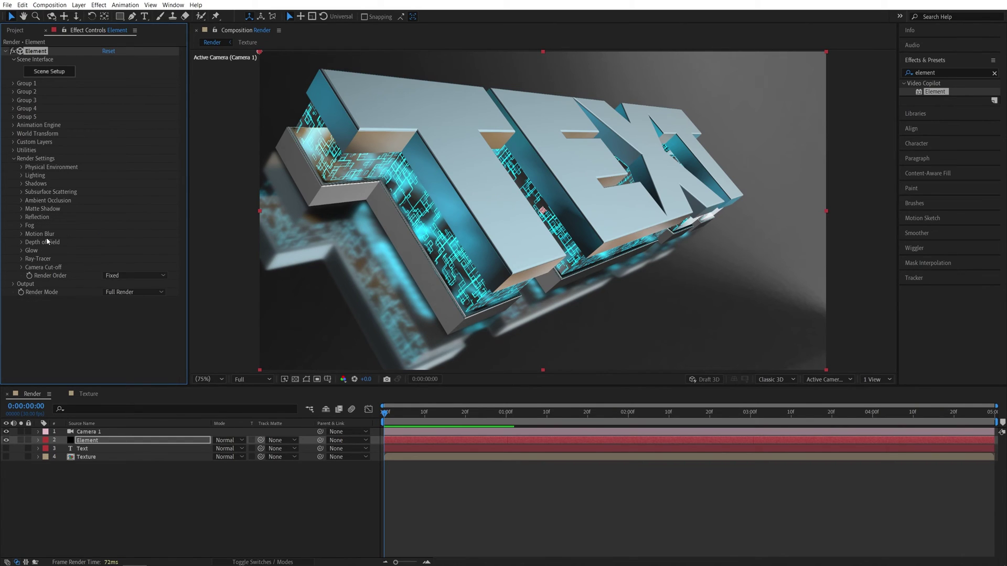
{"action": "left_click", "coordinate": [22, 201]}
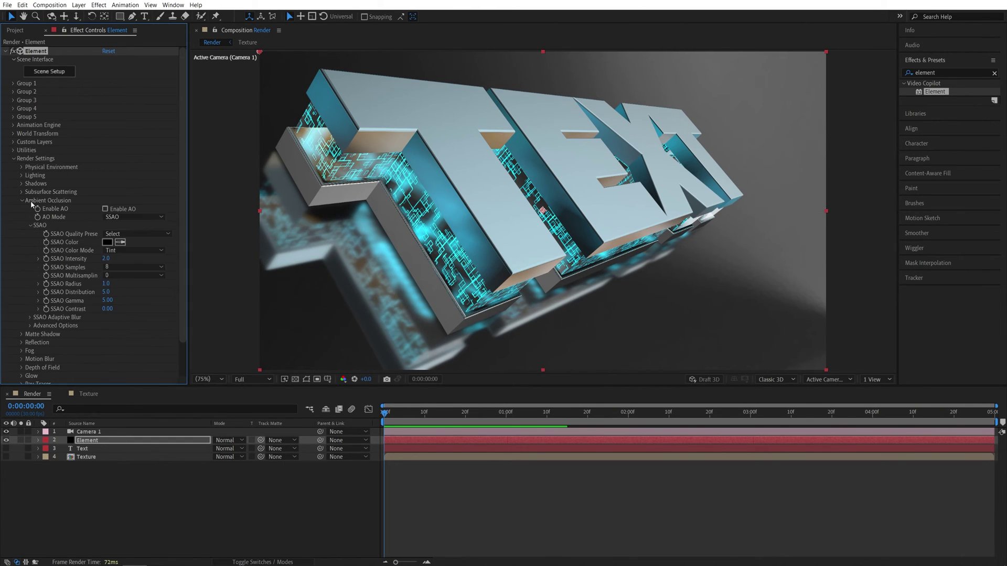
{"action": "left_click", "coordinate": [105, 209]}
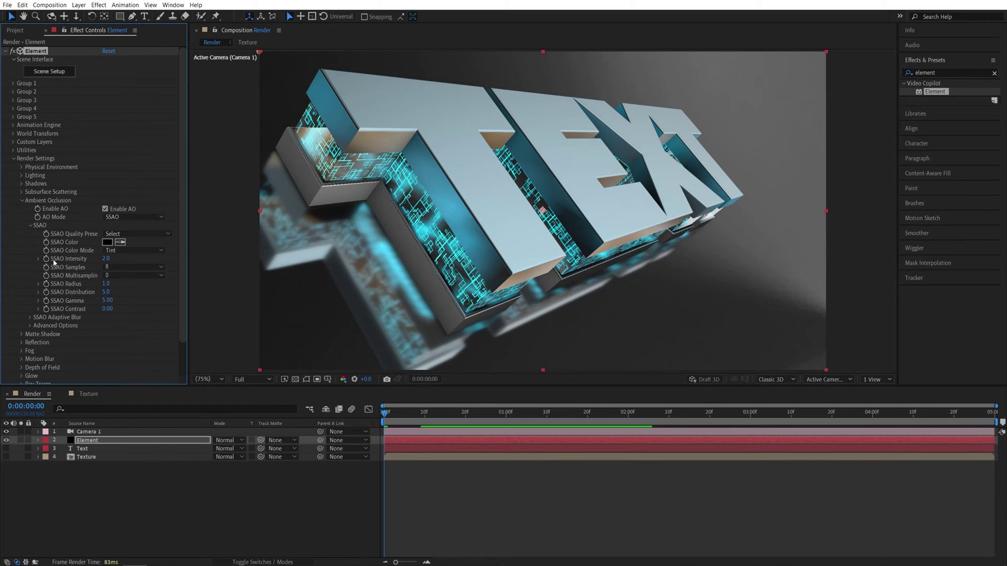
{"action": "left_click", "coordinate": [105, 259]}
{"action": "type", "text": "10"}
{"action": "key", "text": "Return"}
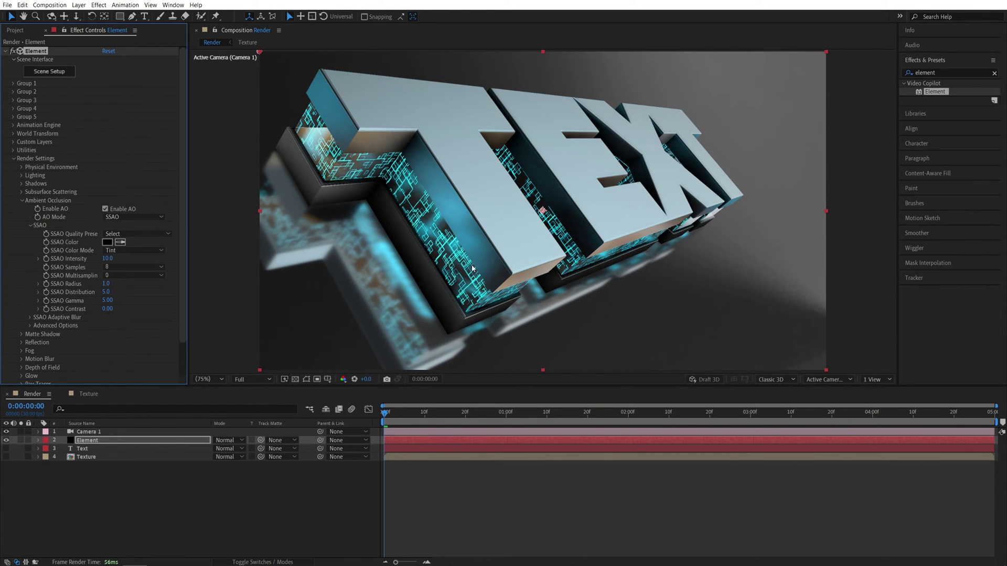
Duplicate the Element layer and rename the copy 'Illumination'.
{"action": "left_click", "coordinate": [23, 201]}
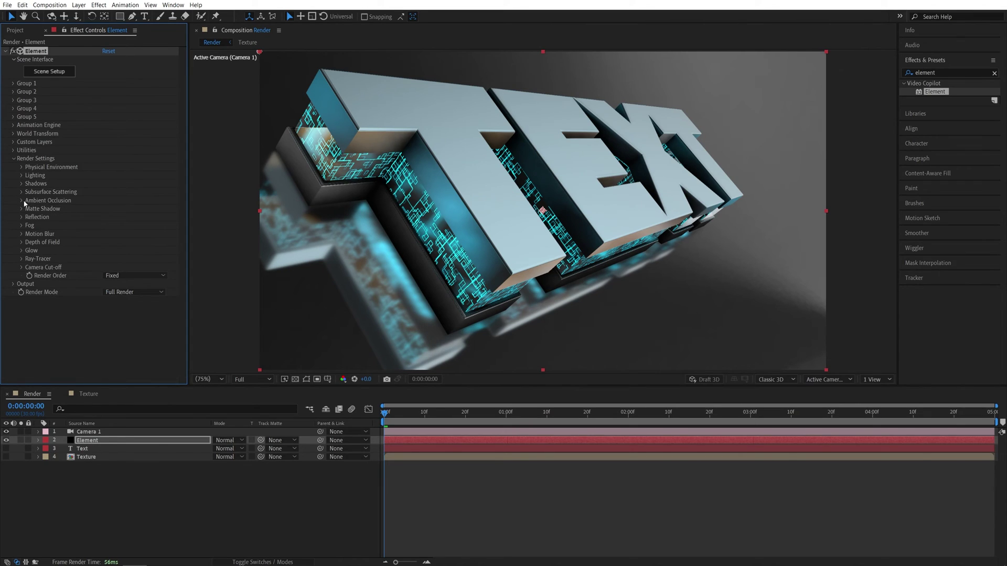
{"action": "left_click", "coordinate": [90, 441]}
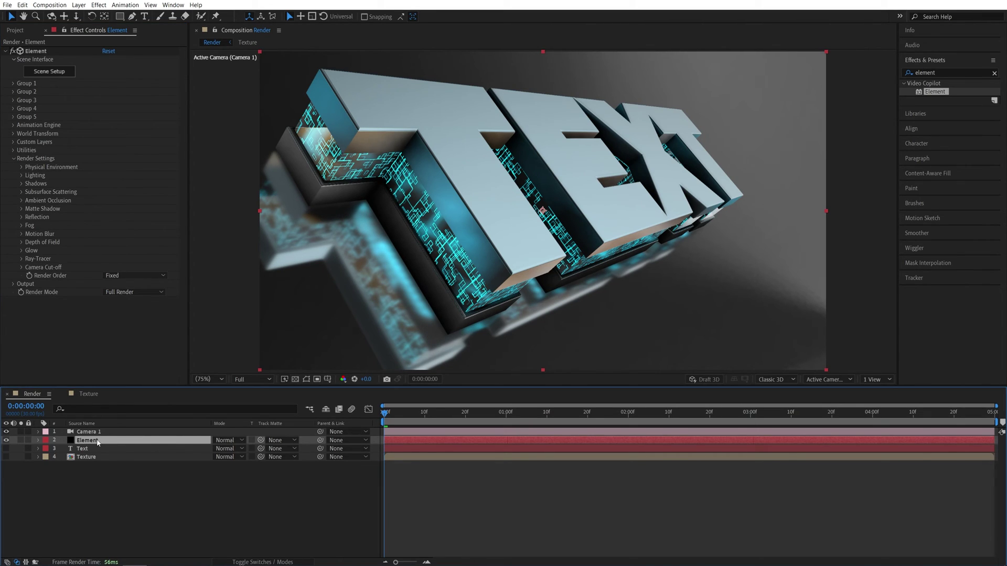
{"action": "left_click", "coordinate": [22, 4]}
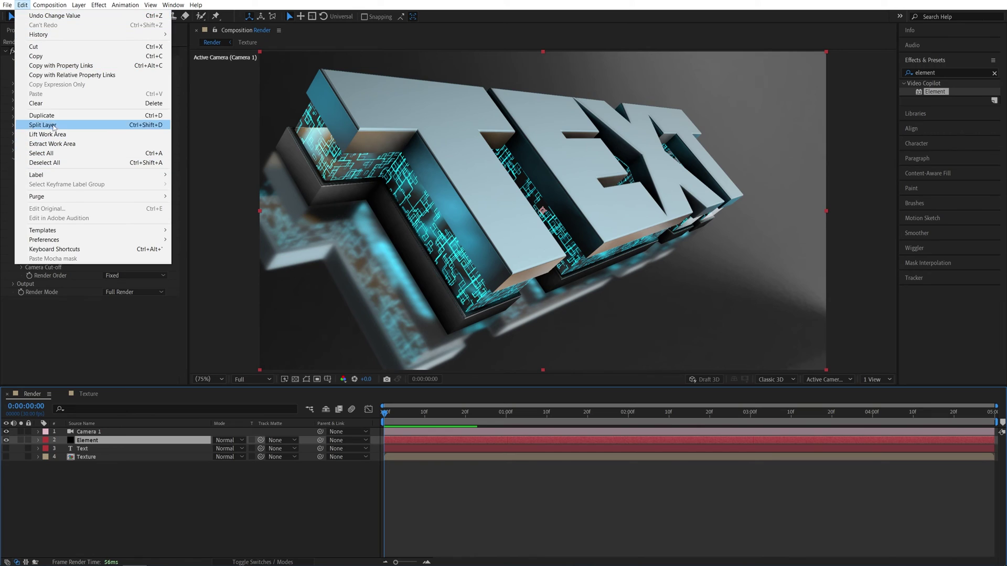
{"action": "key", "text": "ctrl+d"}
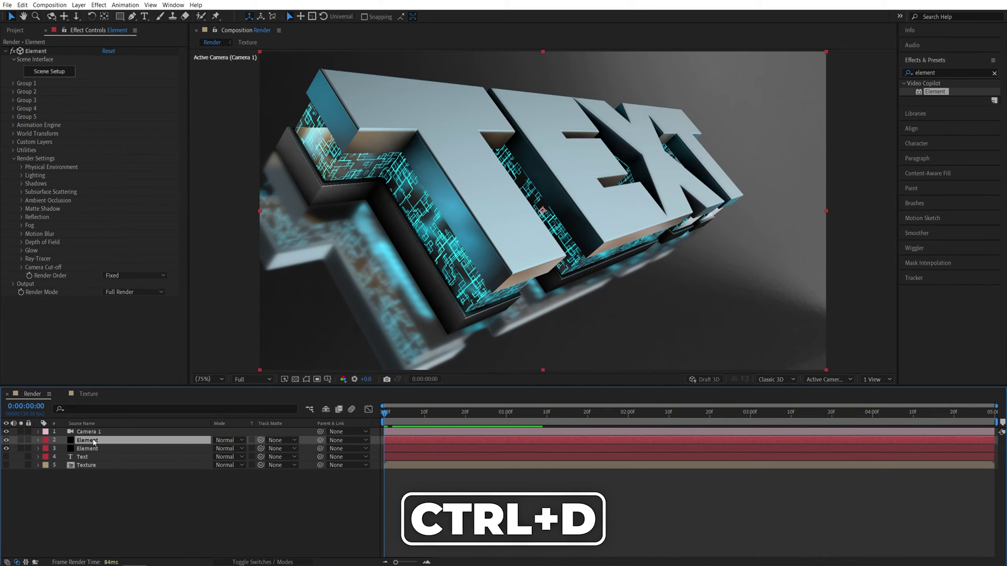
{"action": "key", "text": "Return"}
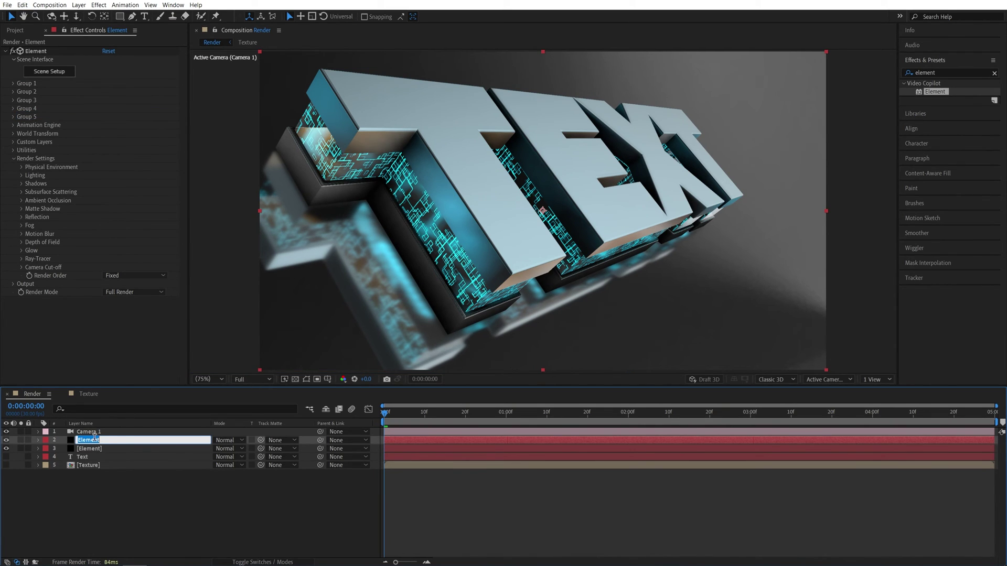
{"action": "type", "text": "Illumination"}
{"action": "key", "text": "Return"}
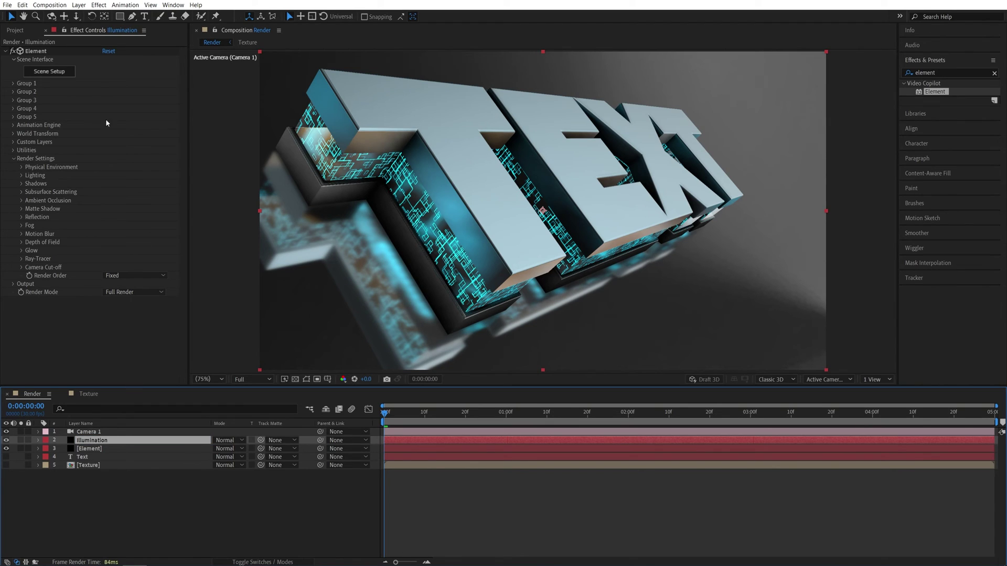
Set the Illumination layer's Output > Show to Illumination.
{"action": "left_click", "coordinate": [63, 331]}
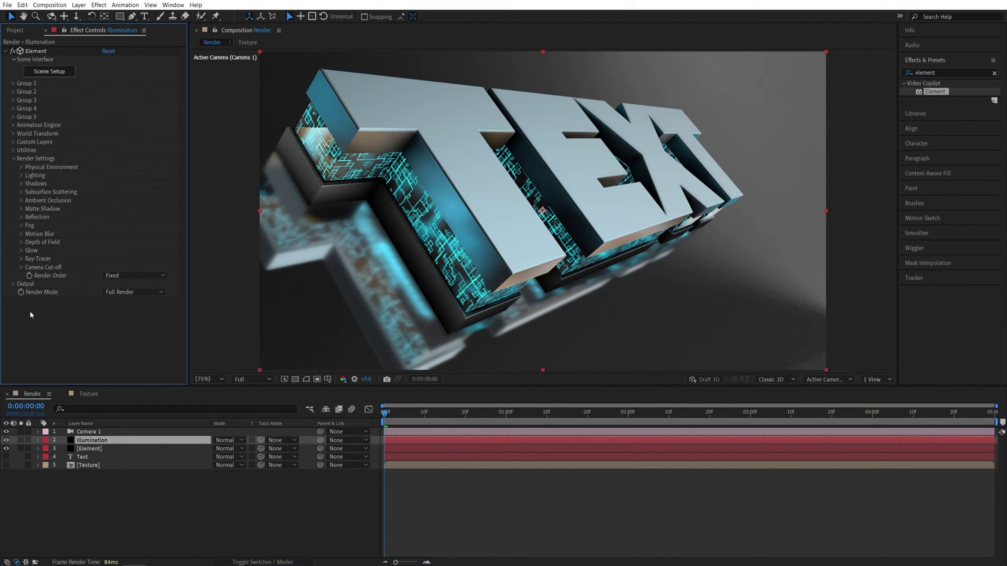
{"action": "left_click", "coordinate": [12, 283]}
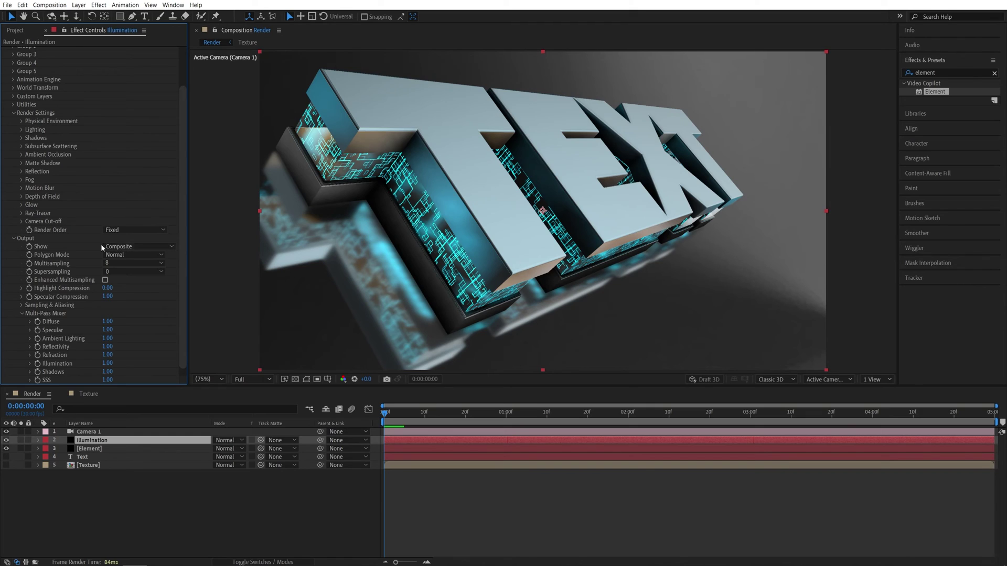
{"action": "left_click", "coordinate": [149, 247]}
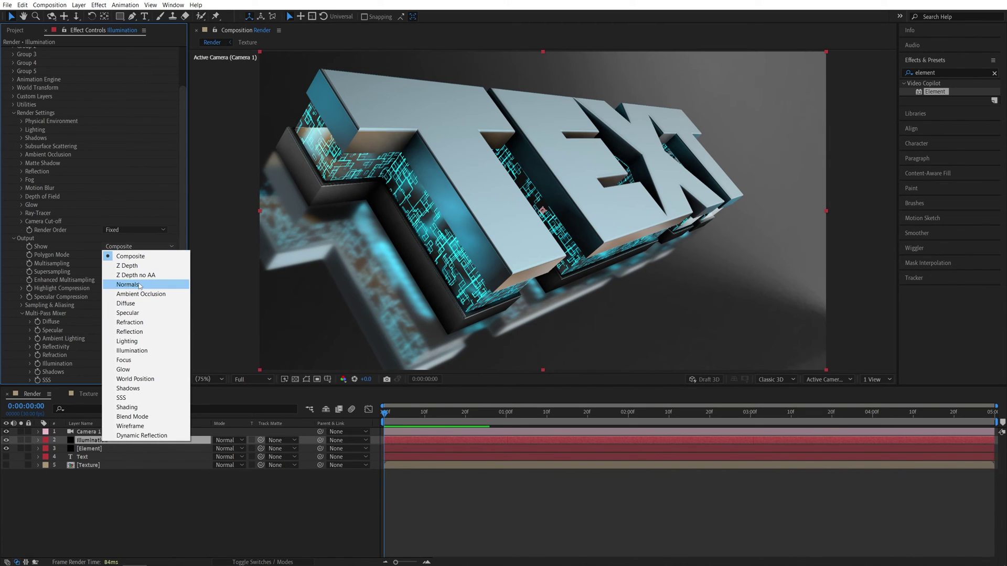
{"action": "left_click", "coordinate": [138, 350]}
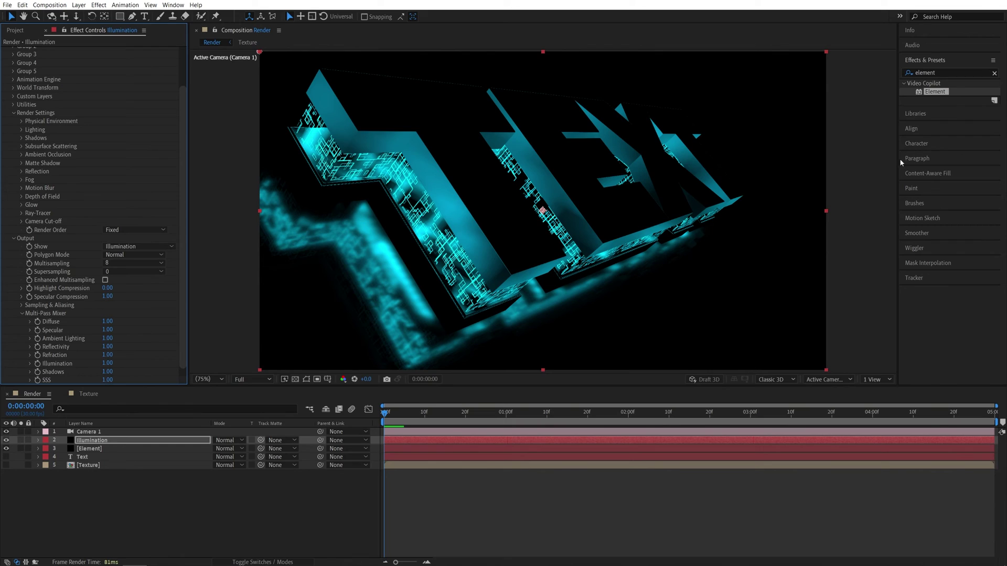
Search the effects for 'glow' and apply Glow to the Illumination layer.
{"action": "left_click", "coordinate": [939, 73]}
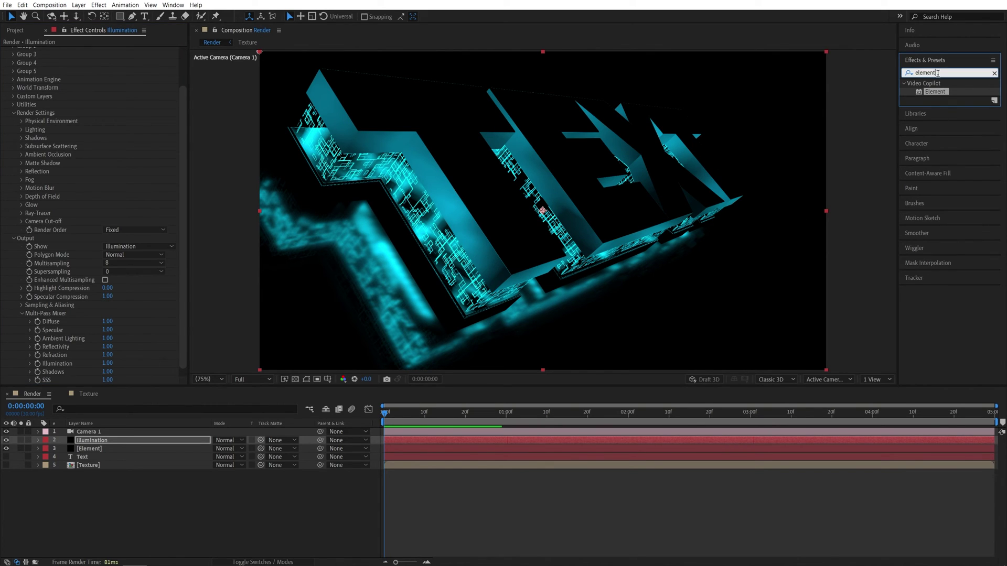
{"action": "double_click", "coordinate": [939, 73]}
{"action": "type", "text": "glow"}
{"action": "left_click_drag", "start_coordinate": [941, 306], "coordinate": [96, 442]}
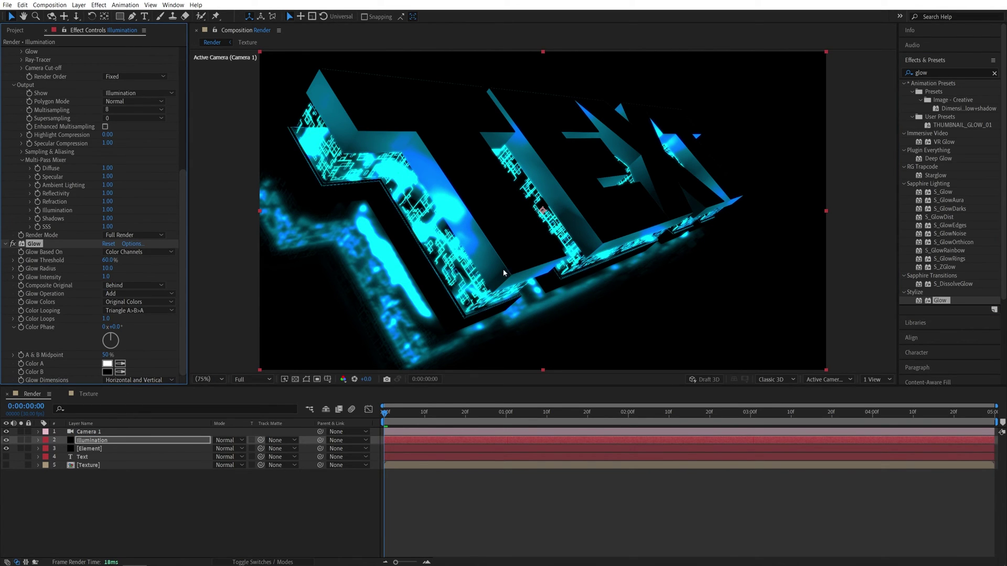
Set Glow Radius to 100 and Intensity to 0.6, toggling the effect to compare.
{"action": "left_click", "coordinate": [107, 269]}
{"action": "type", "text": "100"}
{"action": "key", "text": "Return"}
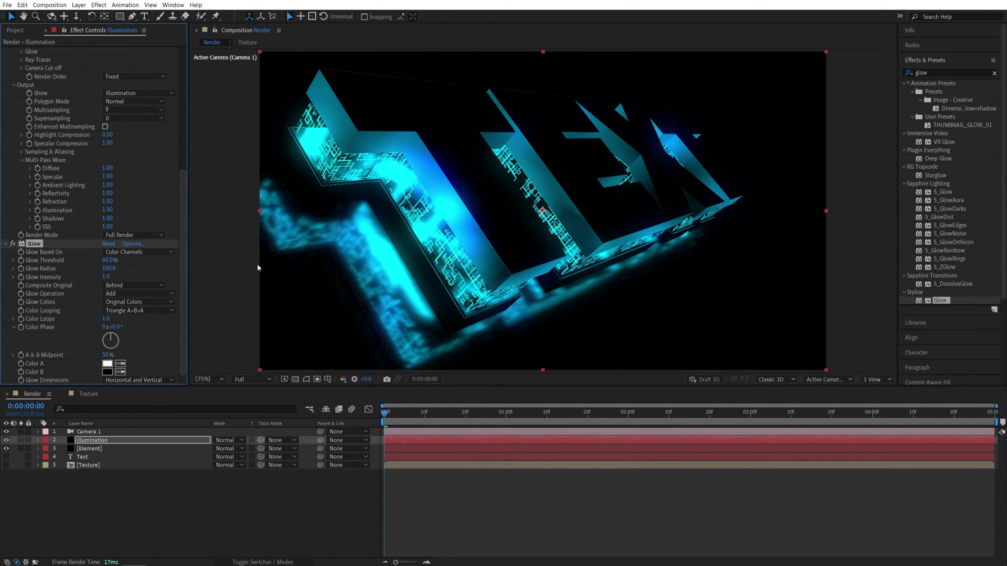
{"action": "left_click", "coordinate": [107, 277]}
{"action": "type", "text": "0.6"}
{"action": "key", "text": "Return"}
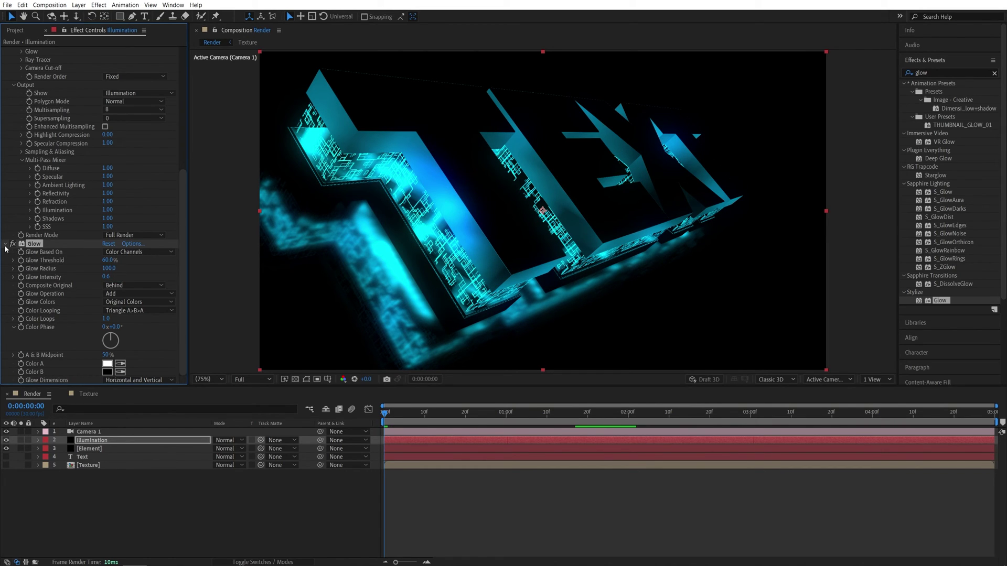
{"action": "left_click", "coordinate": [13, 244]}
{"action": "left_click", "coordinate": [13, 244]}
{"action": "left_click", "coordinate": [13, 244]}
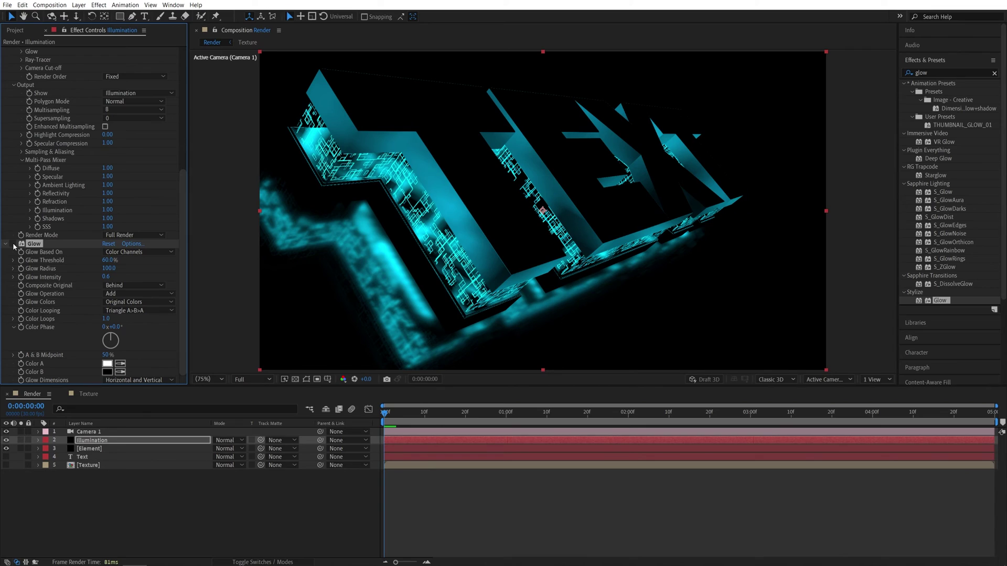
{"action": "left_click", "coordinate": [12, 244]}
Set the Illumination layer's blending mode to Add.
{"action": "left_click", "coordinate": [245, 456]}
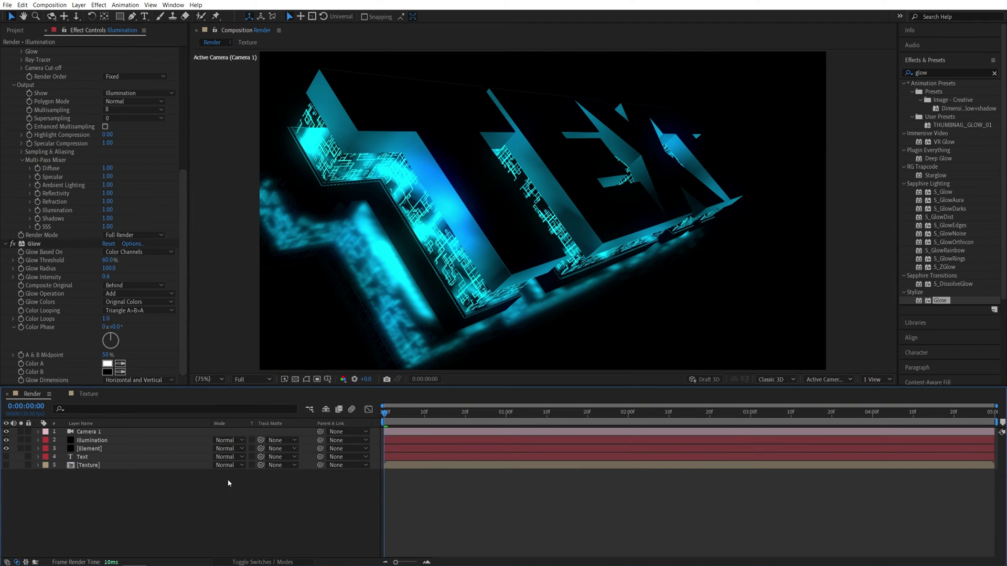
{"action": "left_click", "coordinate": [226, 441]}
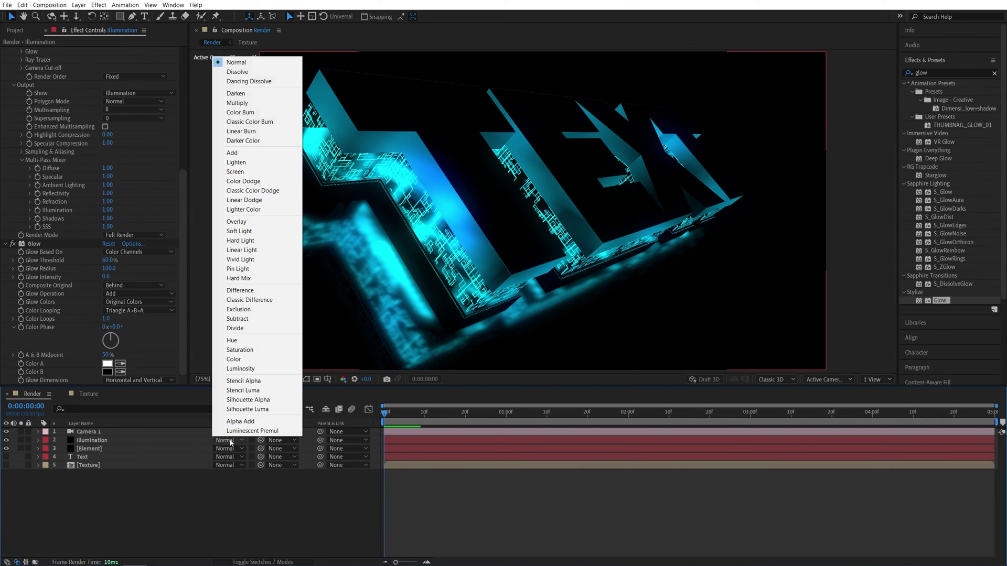
{"action": "left_click", "coordinate": [247, 153]}
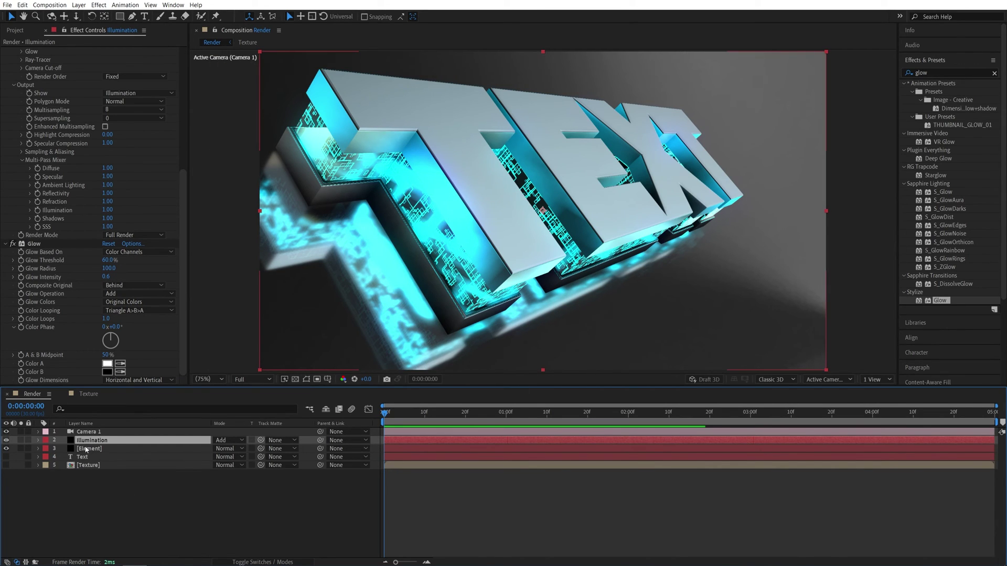
Duplicate the Element layer and rename the copy AO.
{"action": "left_click", "coordinate": [106, 450]}
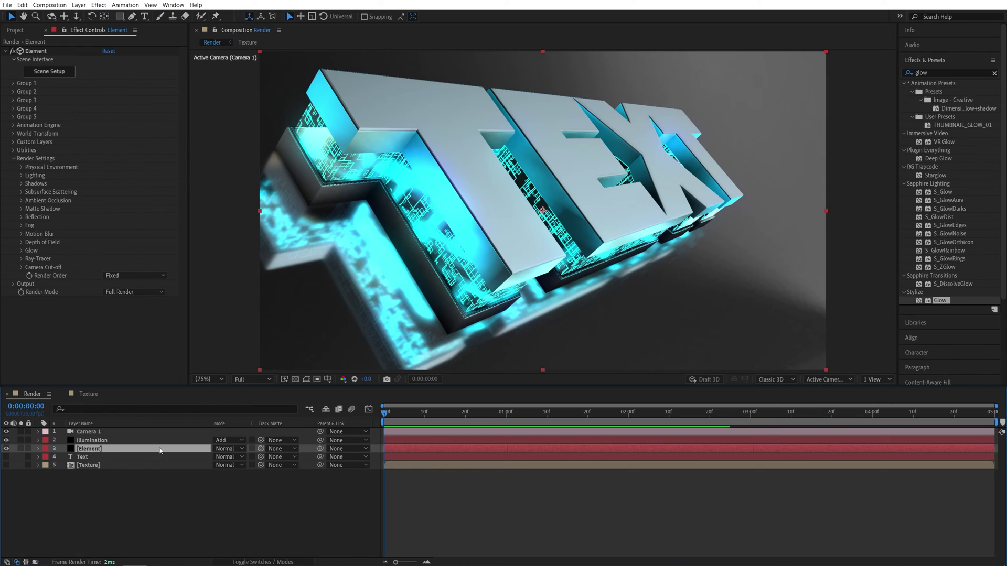
{"action": "key", "text": "ctrl+d"}
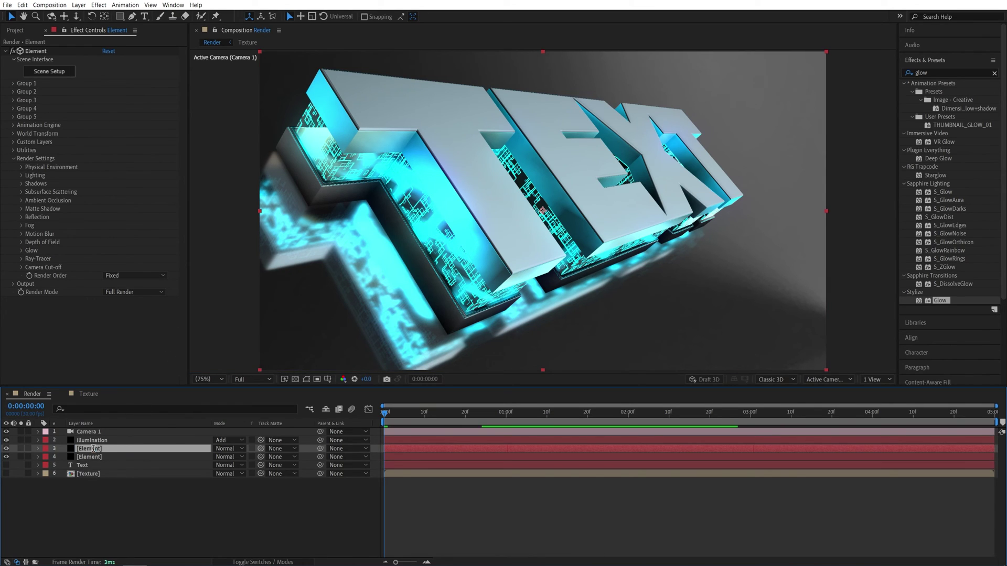
{"action": "key", "text": "Return"}
{"action": "type", "text": "AO"}
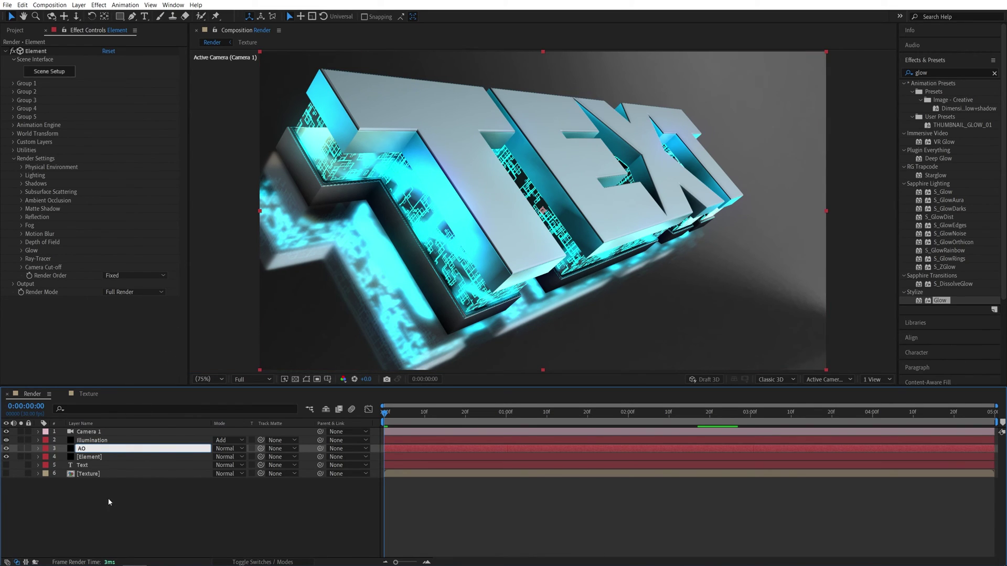
{"action": "key", "text": "Return"}
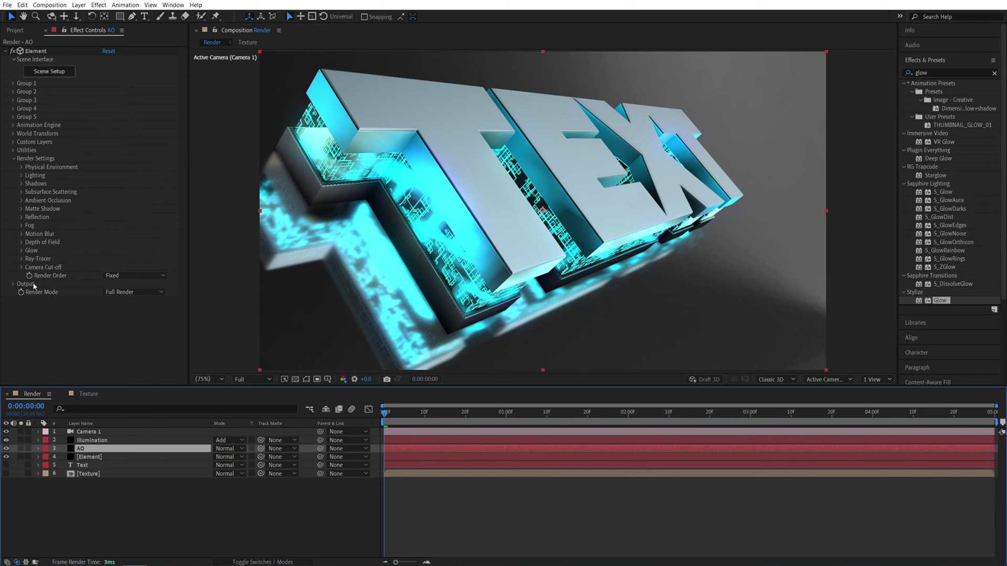
Make AO show only the Ambient Occlusion pass and blend it in Multiply mode.
{"action": "left_click", "coordinate": [13, 285]}
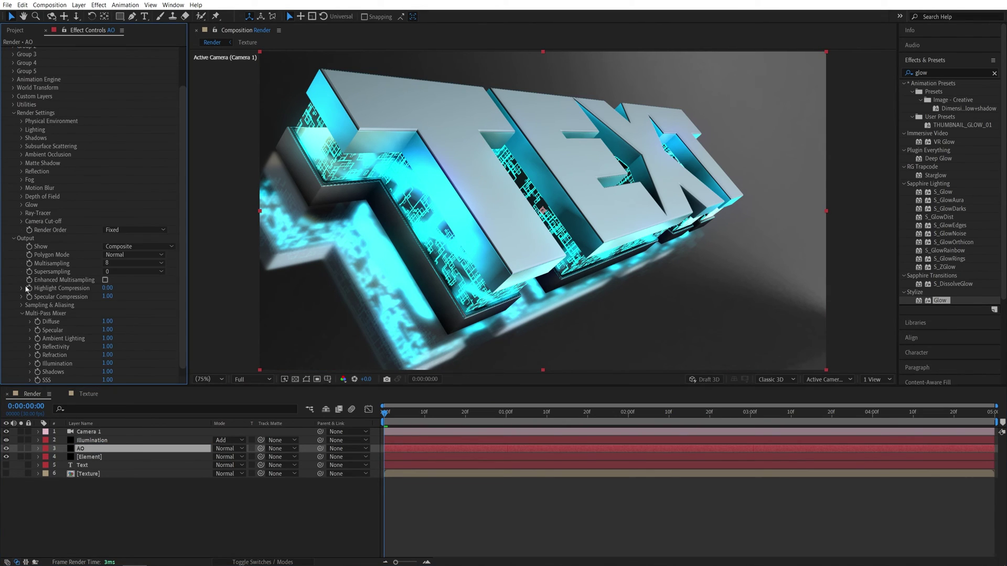
{"action": "left_click", "coordinate": [139, 248]}
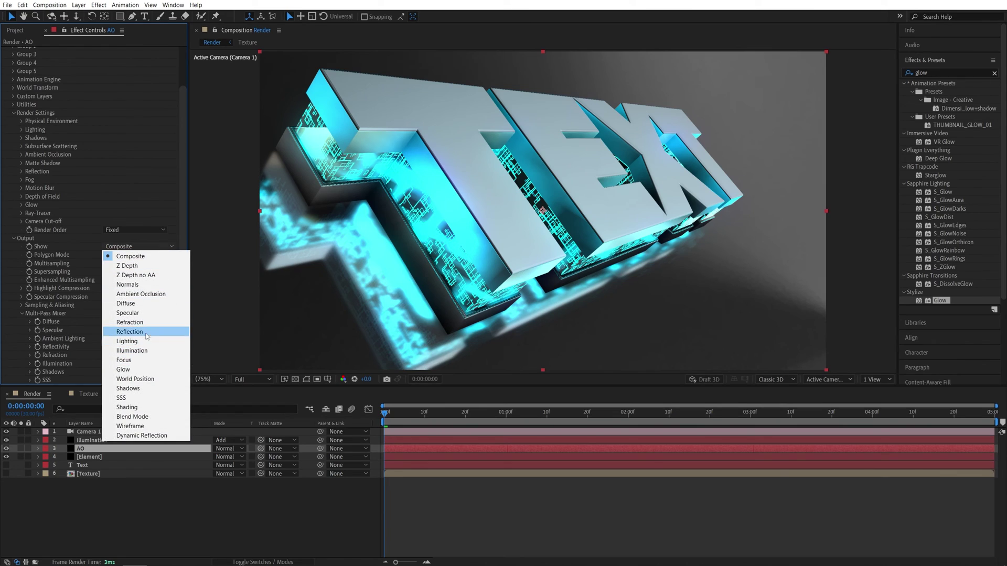
{"action": "left_click", "coordinate": [154, 298]}
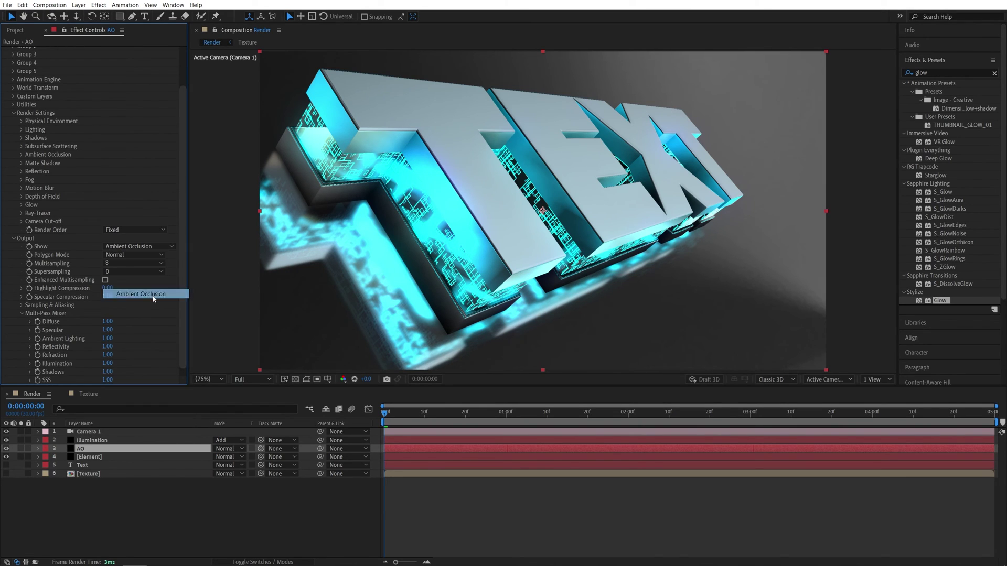
{"action": "left_click", "coordinate": [225, 449]}
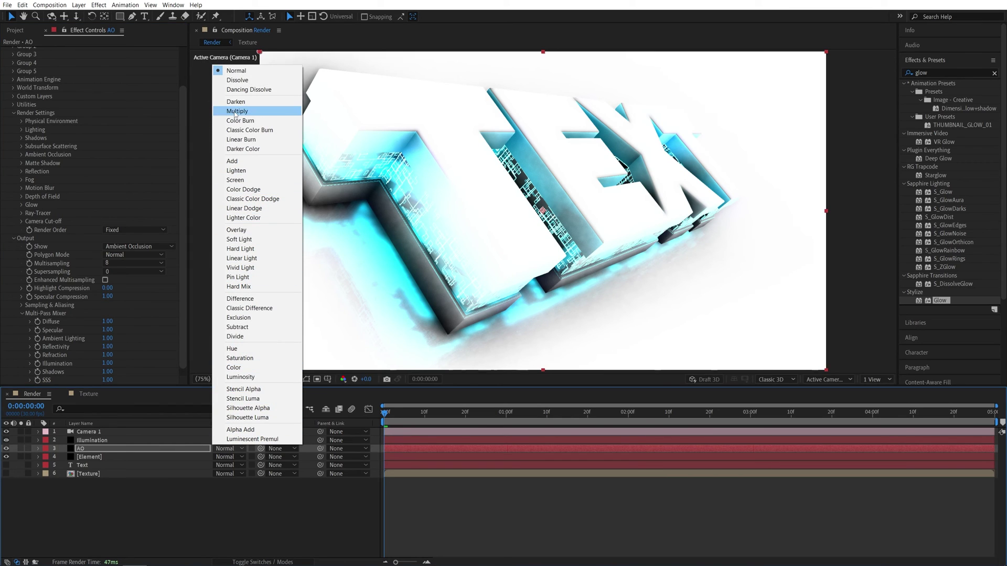
{"action": "left_click", "coordinate": [233, 111]}
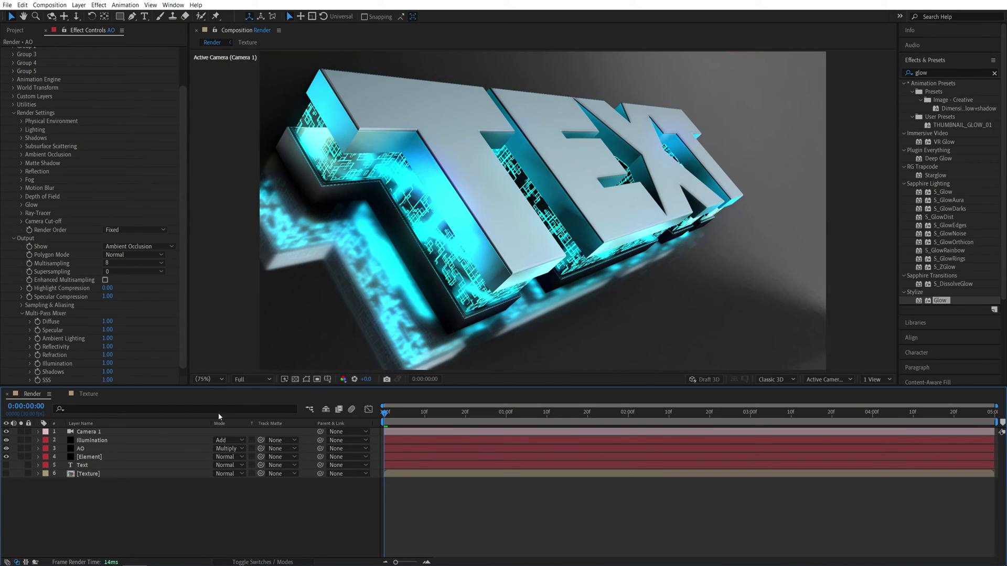
Toggle AO's visibility to compare, then reselect the Element and Illumination layers.
{"action": "left_click", "coordinate": [7, 448]}
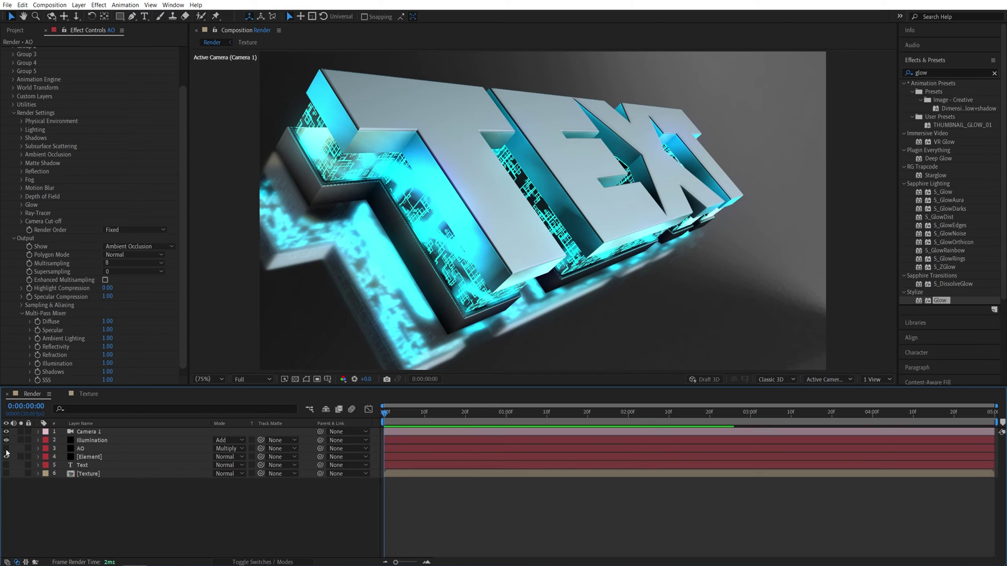
{"action": "left_click", "coordinate": [6, 449]}
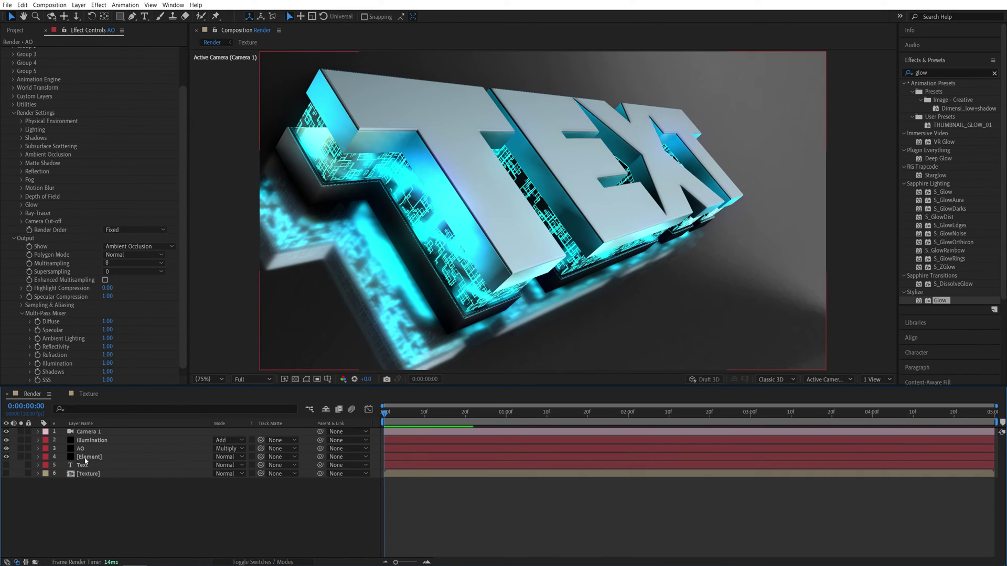
{"action": "left_click", "coordinate": [81, 460]}
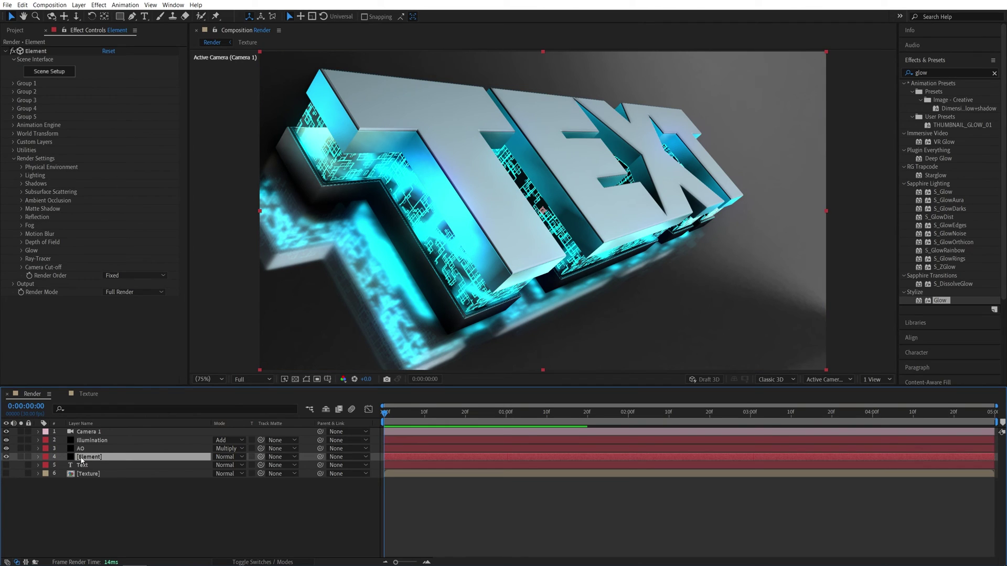
{"action": "left_click", "coordinate": [89, 441]}
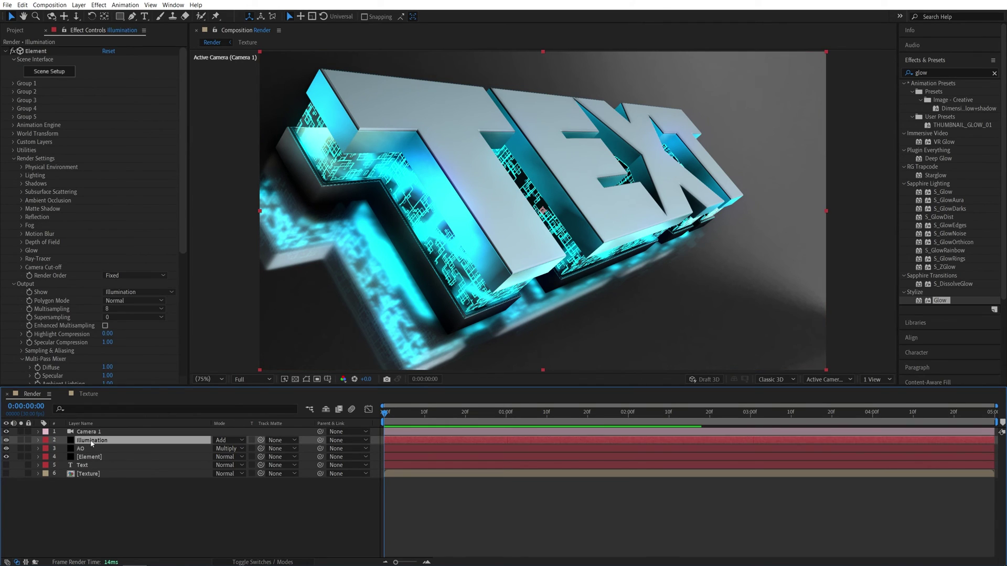
Enable Point of Interest and Position keyframing on Camera 1's transform.
{"action": "left_click", "coordinate": [164, 522]}
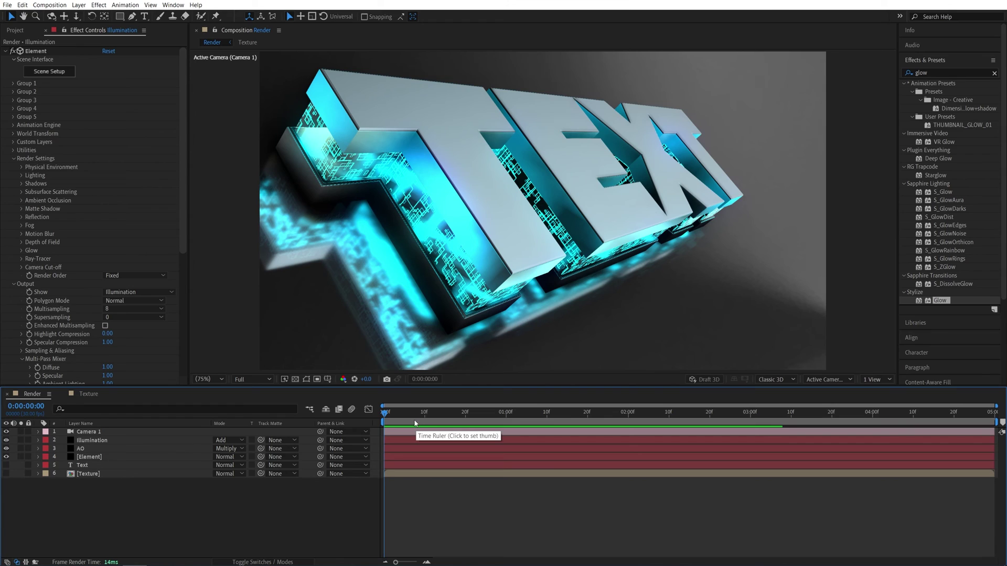
{"action": "left_click", "coordinate": [39, 433]}
{"action": "left_click", "coordinate": [47, 441]}
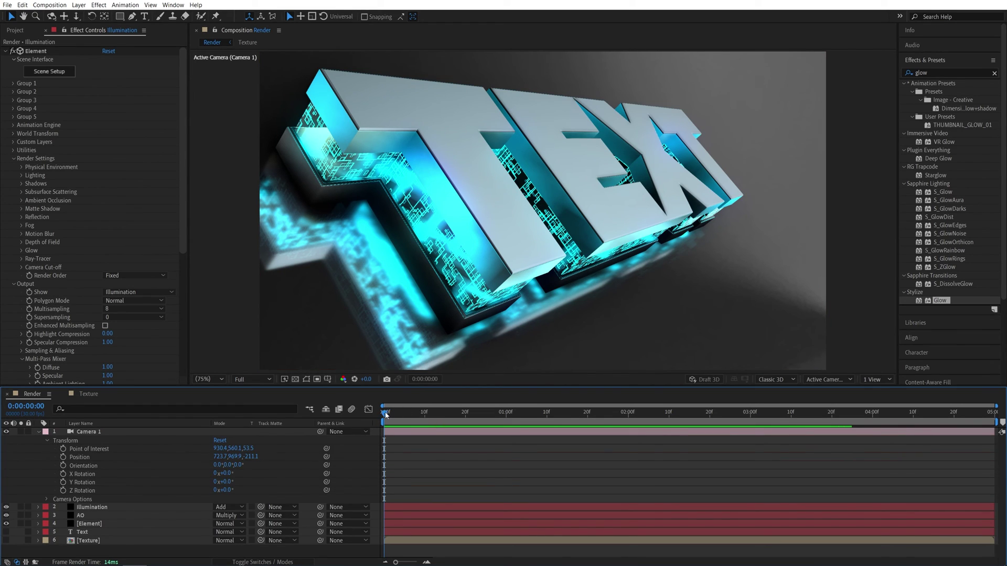
{"action": "left_click", "coordinate": [63, 449]}
{"action": "left_click", "coordinate": [62, 456]}
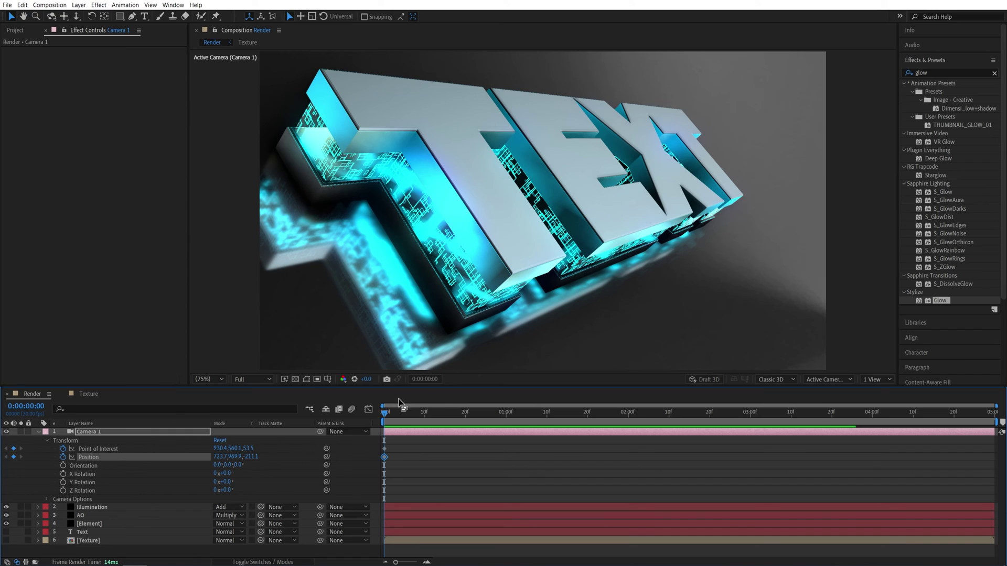
At quarter preview resolution, orbit the camera around the text near the last frame.
{"action": "left_click", "coordinate": [246, 379]}
{"action": "left_click", "coordinate": [243, 437]}
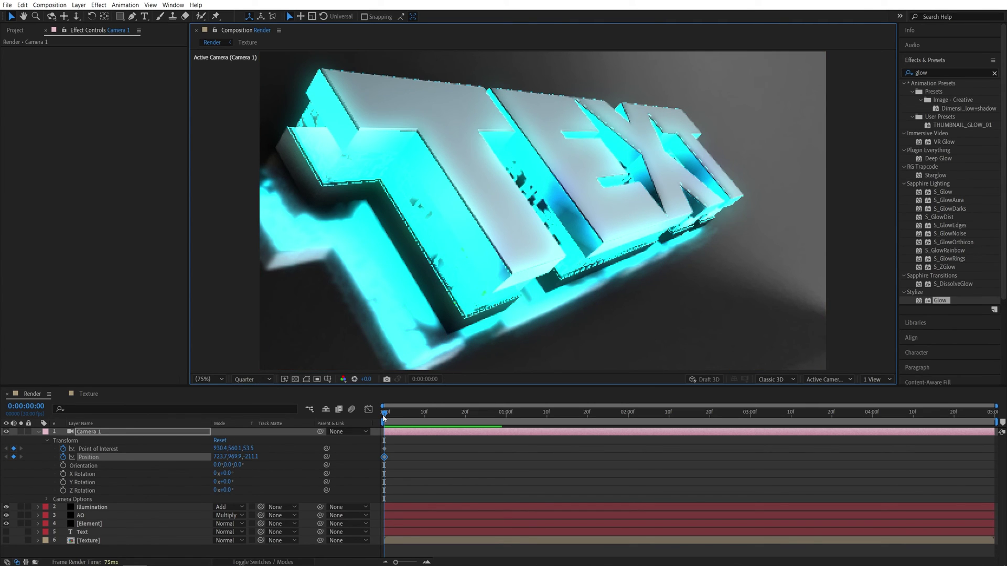
{"action": "left_click_drag", "start_coordinate": [384, 412], "coordinate": [991, 407]}
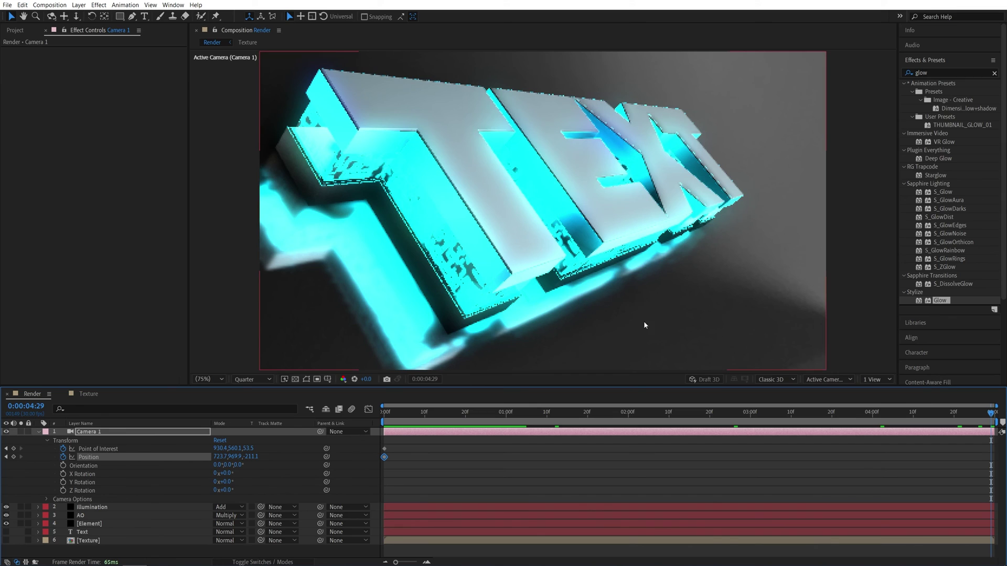
{"action": "left_click", "coordinate": [51, 17]}
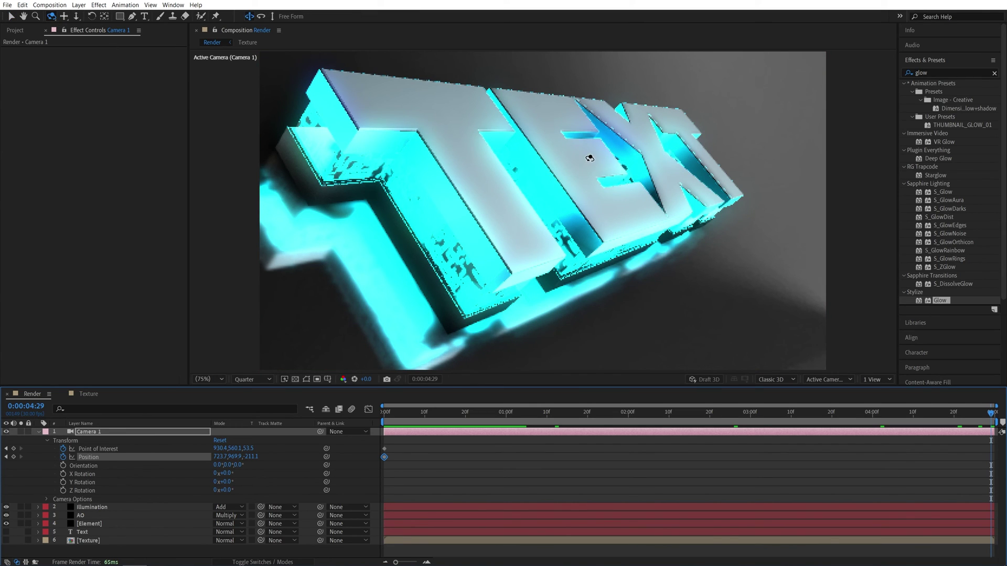
{"action": "left_click_drag", "start_coordinate": [588, 161], "coordinate": [552, 206]}
{"action": "left_click_drag", "start_coordinate": [599, 157], "coordinate": [574, 176]}
Preview the camera move from the start, then return to the Selection tool.
{"action": "key", "text": "space"}
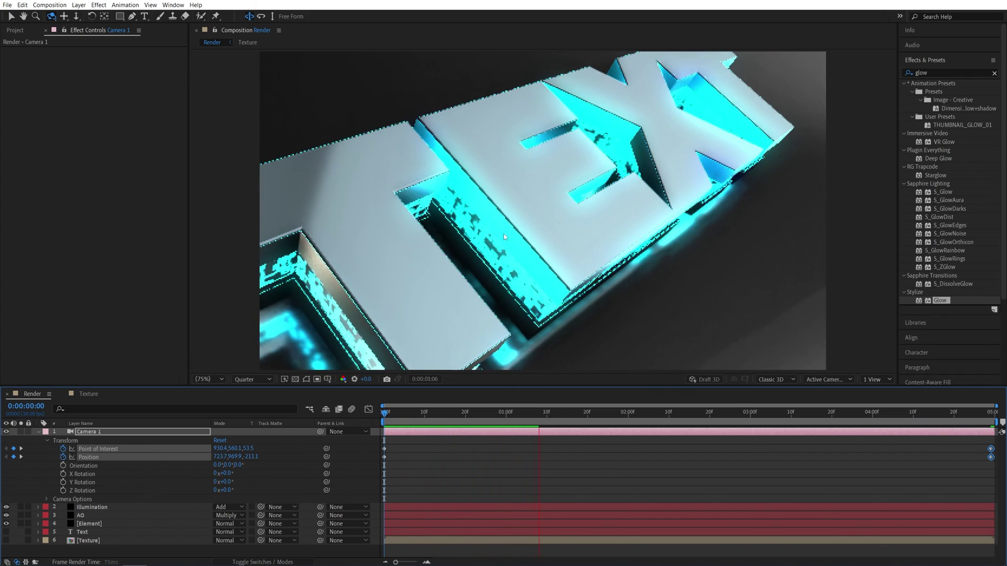
{"action": "key", "text": "space"}
{"action": "key", "text": "v"}
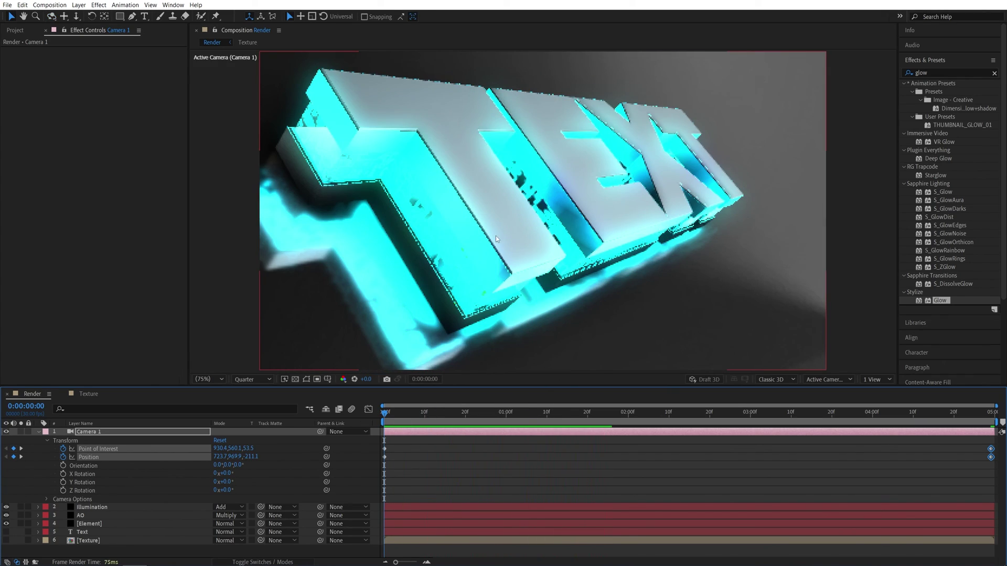
{"action": "left_click", "coordinate": [258, 379]}
Switch preview to Full resolution, enable Depth of Field and set Aperture to 40.
{"action": "left_click", "coordinate": [251, 404]}
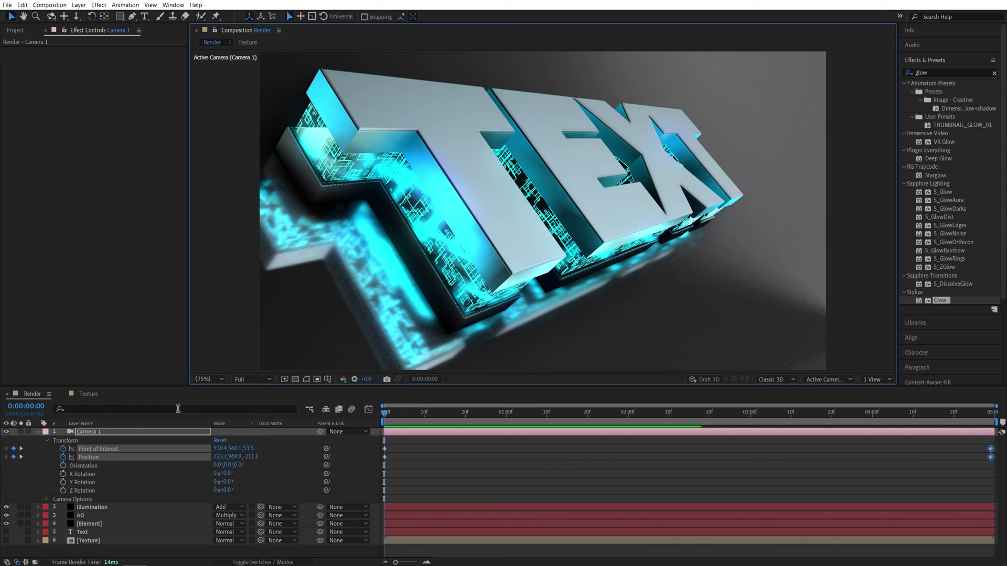
{"action": "left_click", "coordinate": [47, 441]}
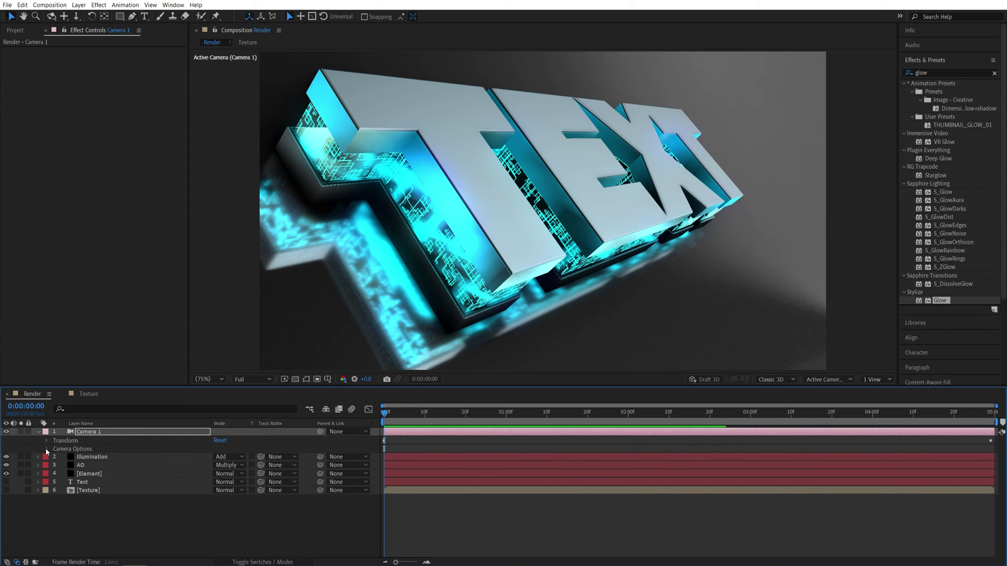
{"action": "left_click", "coordinate": [46, 449]}
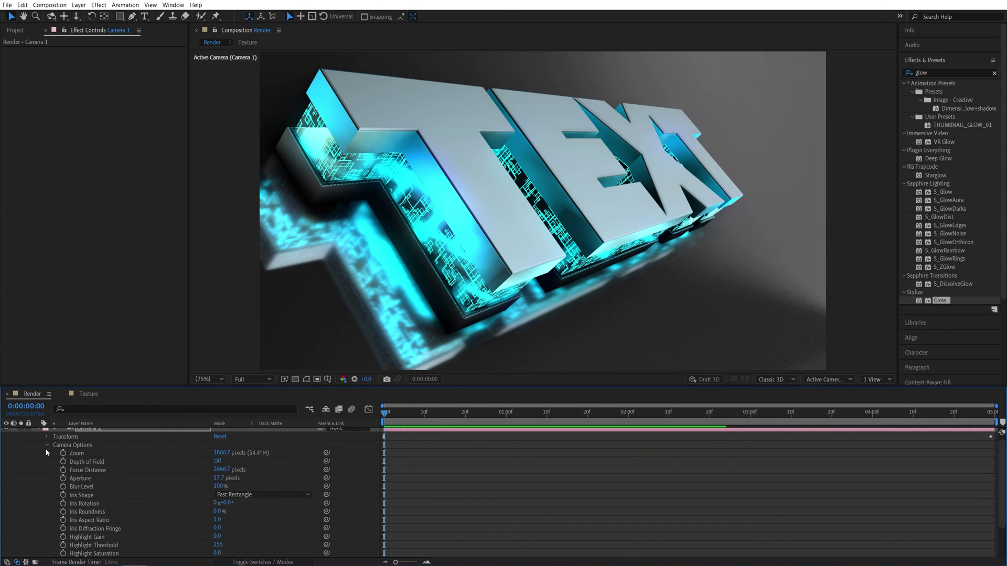
{"action": "left_click", "coordinate": [217, 462]}
{"action": "left_click", "coordinate": [218, 477]}
{"action": "type", "text": "40"}
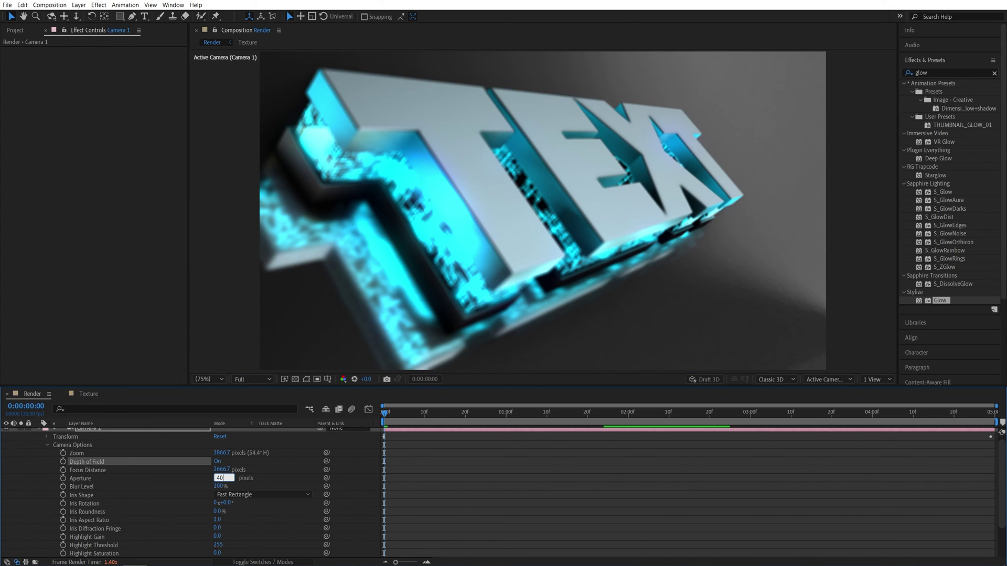
{"action": "key", "text": "Return"}
Set Focus Distance to 320 after trying 400 and 350, and Blur Level to 150%.
{"action": "left_click", "coordinate": [221, 470]}
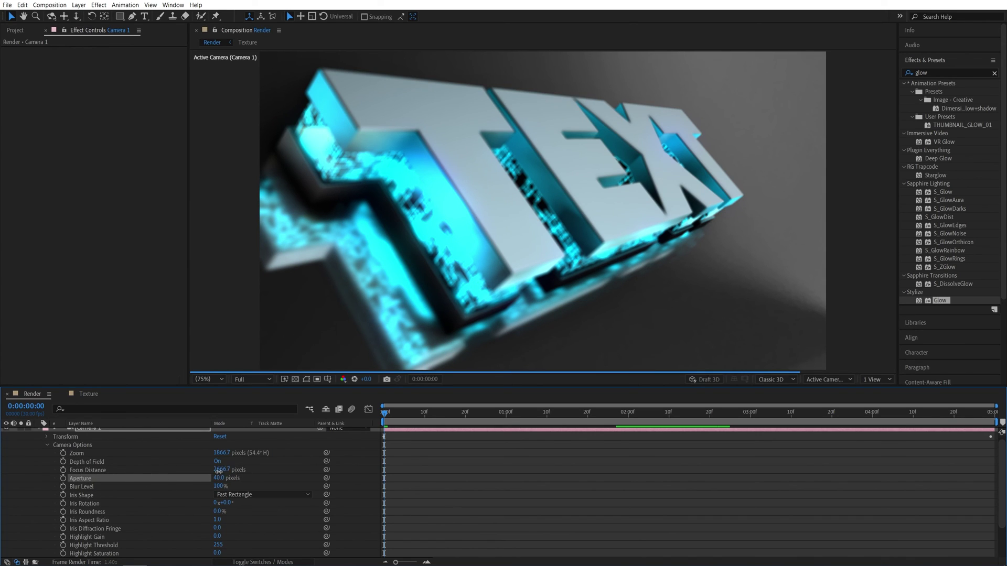
{"action": "type", "text": "400"}
{"action": "key", "text": "Return"}
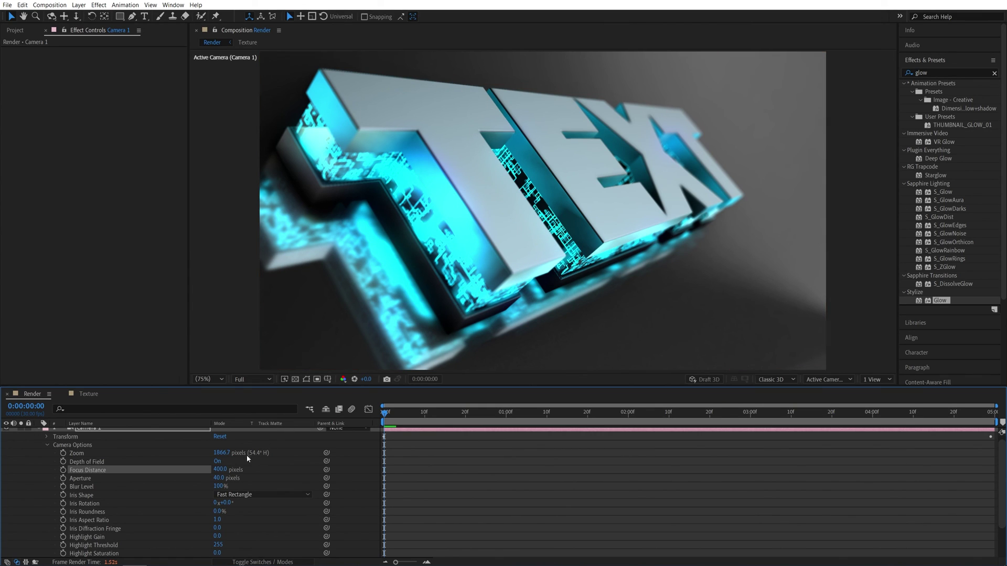
{"action": "left_click", "coordinate": [221, 469]}
{"action": "type", "text": "350"}
{"action": "key", "text": "Return"}
{"action": "left_click", "coordinate": [220, 469]}
{"action": "type", "text": "320"}
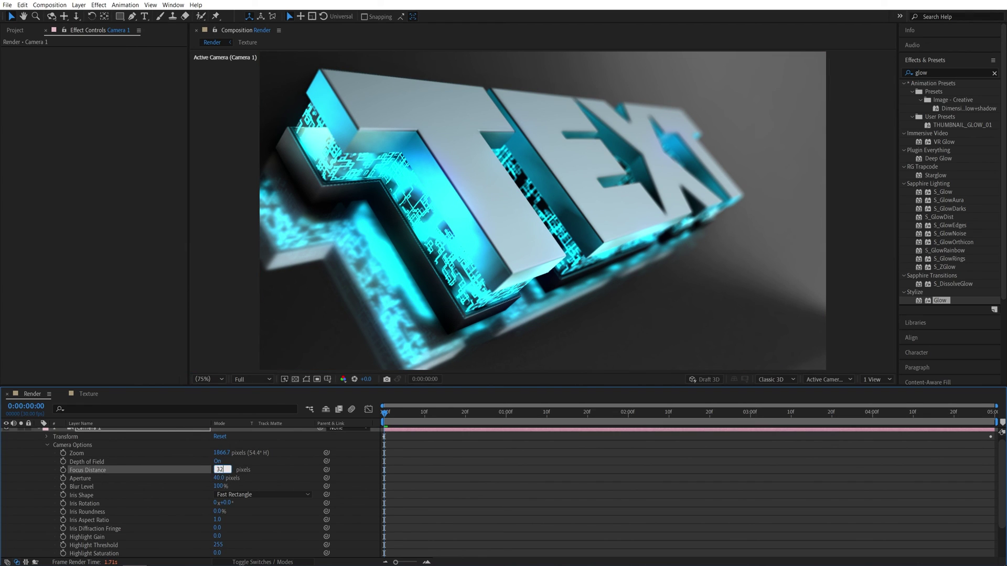
{"action": "key", "text": "Return"}
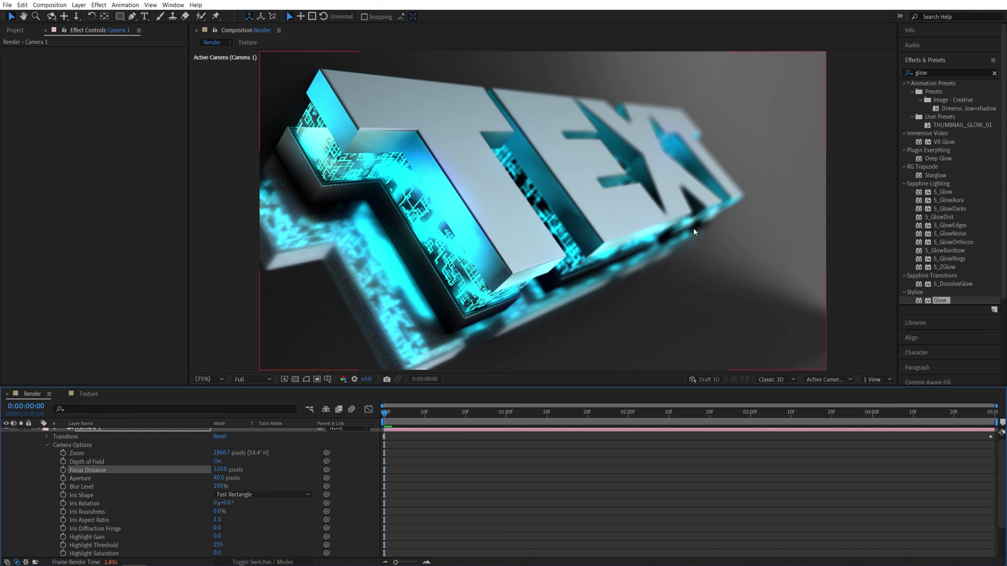
{"action": "left_click", "coordinate": [218, 487]}
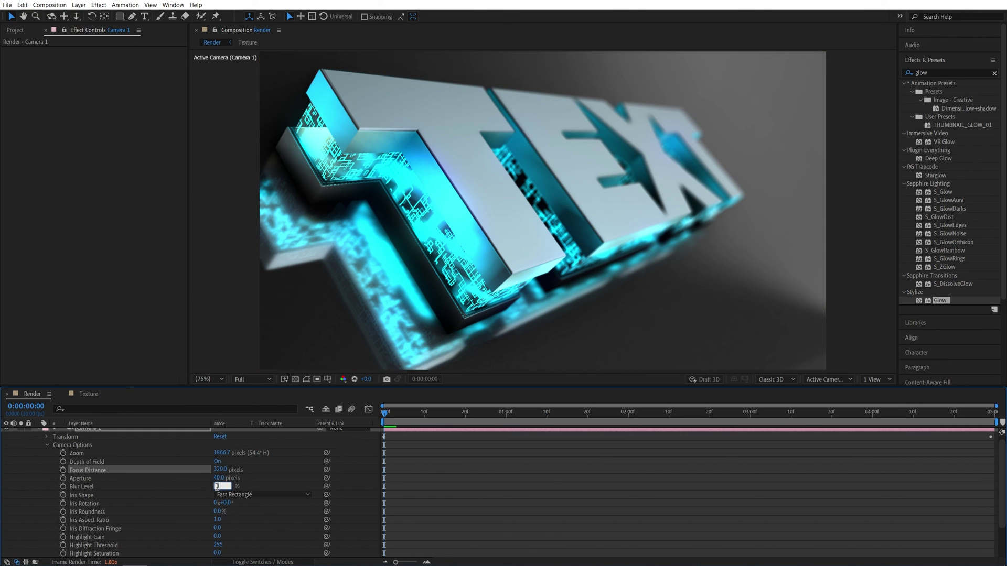
{"action": "type", "text": "150"}
{"action": "key", "text": "Return"}
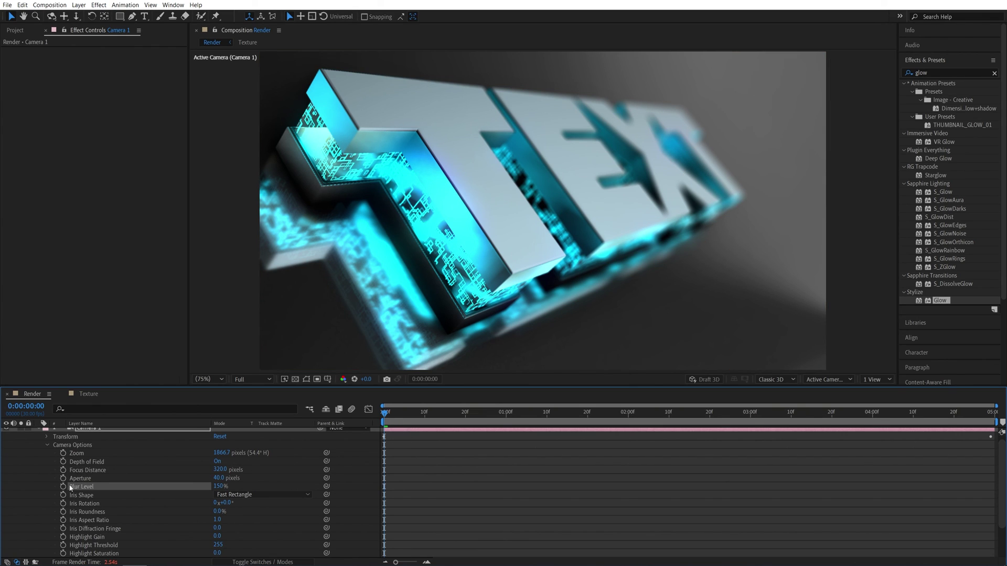
Keyframe Focus Distance at frame 0, set it to 500 at the last frame, and return home.
{"action": "left_click", "coordinate": [63, 470]}
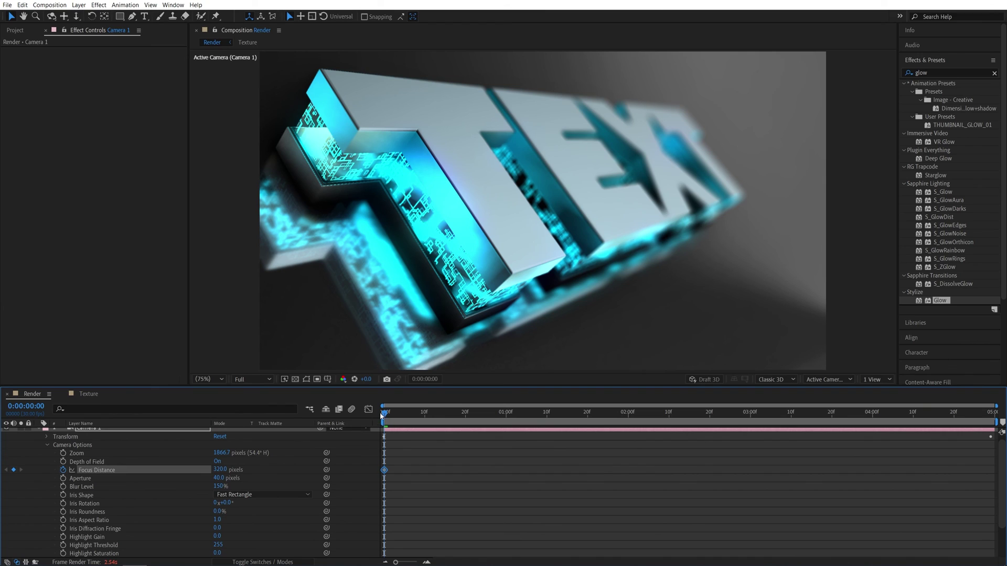
{"action": "left_click_drag", "start_coordinate": [388, 414], "coordinate": [955, 436]}
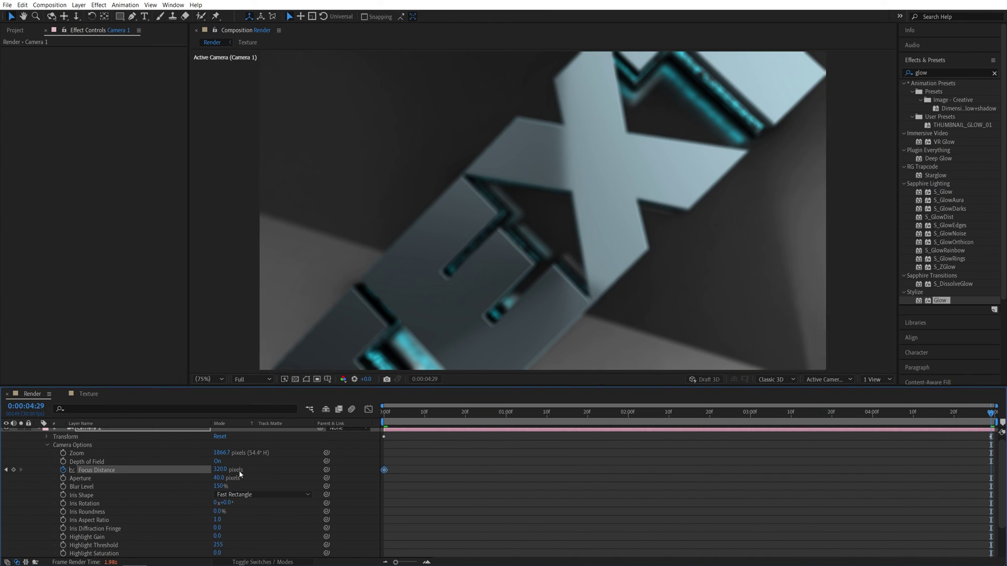
{"action": "left_click", "coordinate": [219, 470]}
{"action": "type", "text": "400"}
{"action": "key", "text": "Return"}
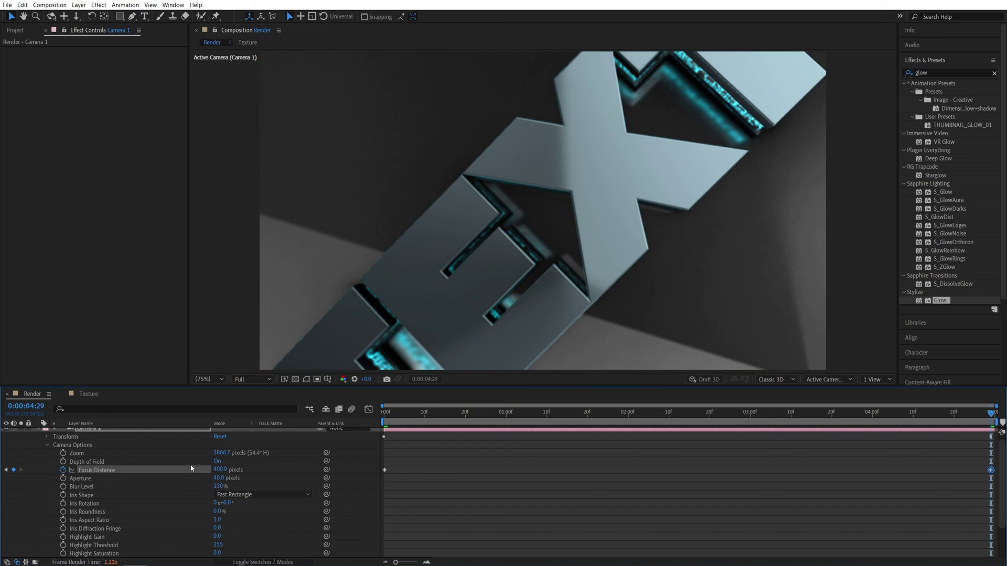
{"action": "left_click", "coordinate": [219, 470]}
{"action": "type", "text": "450"}
{"action": "key", "text": "Return"}
{"action": "left_click", "coordinate": [218, 470]}
{"action": "type", "text": "500"}
{"action": "key", "text": "Return"}
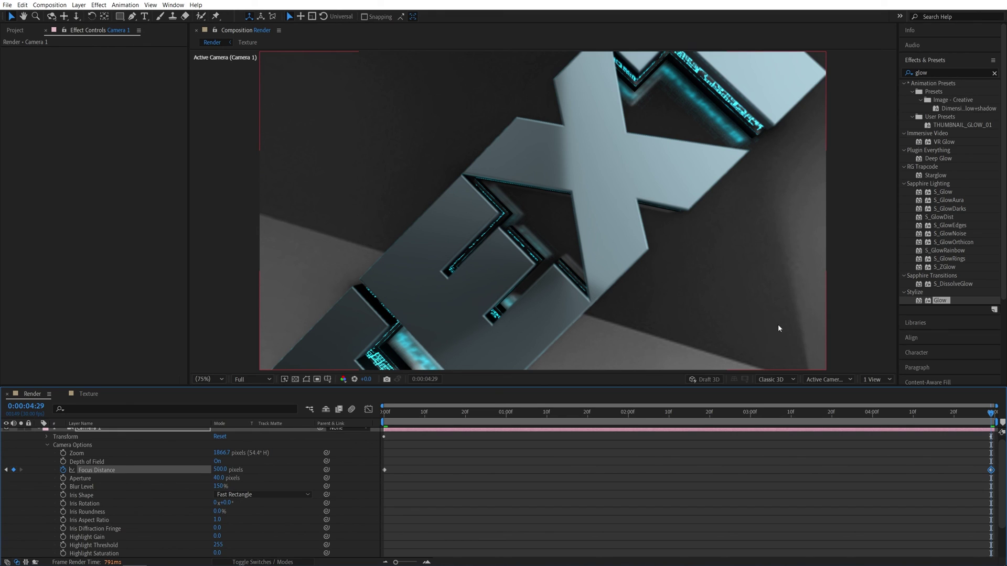
{"action": "key", "text": "Home"}
Create a new adjustment layer and apply the Curves effect to it.
{"action": "key", "text": "u"}
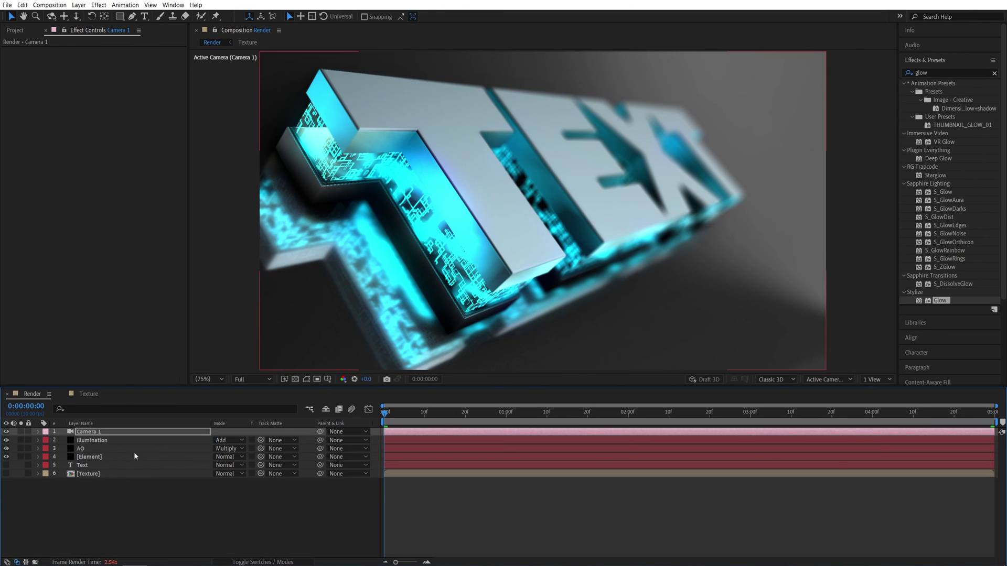
{"action": "left_click", "coordinate": [159, 509]}
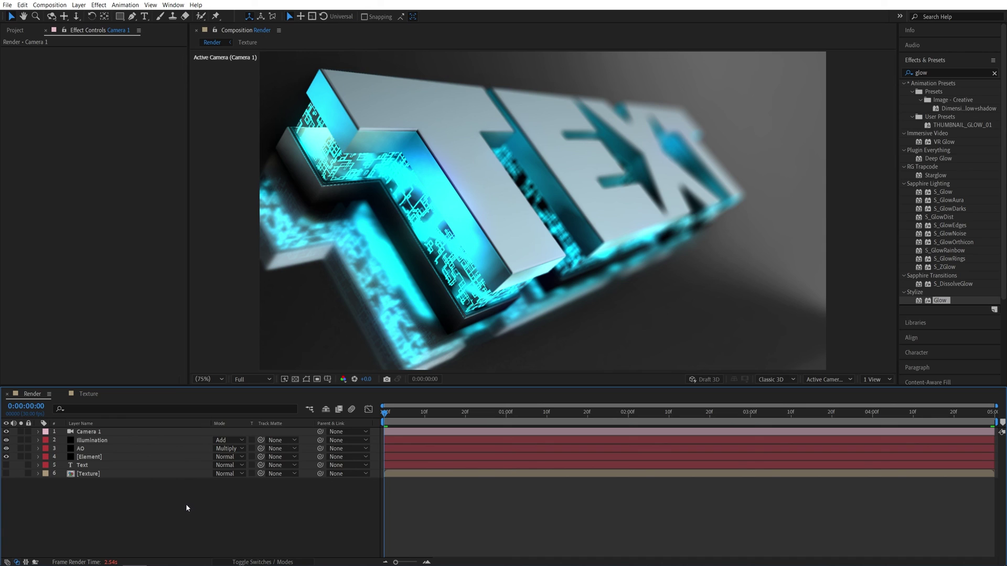
{"action": "left_click", "coordinate": [79, 5]}
{"action": "mouse_move", "coordinate": [95, 16]}
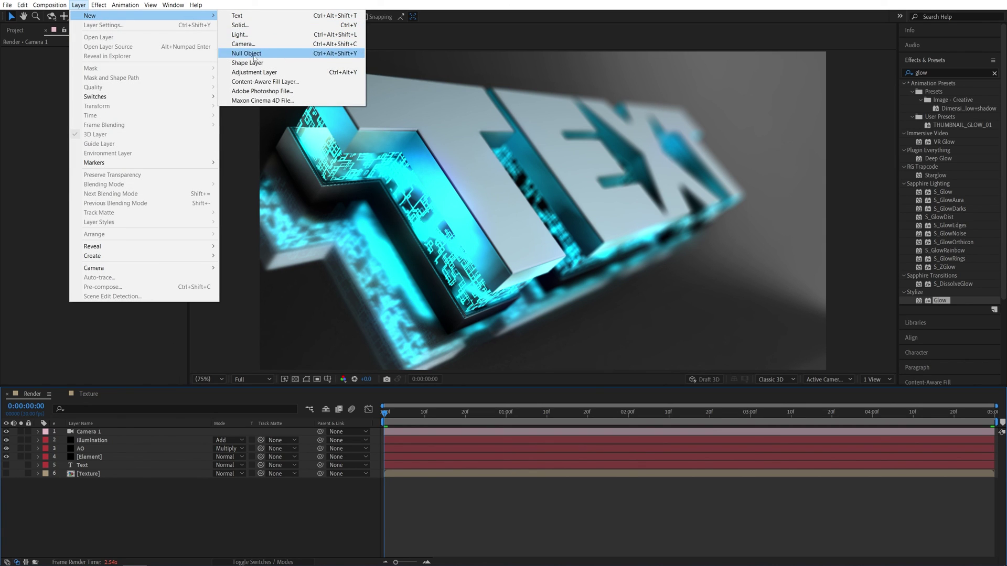
{"action": "left_click", "coordinate": [245, 72]}
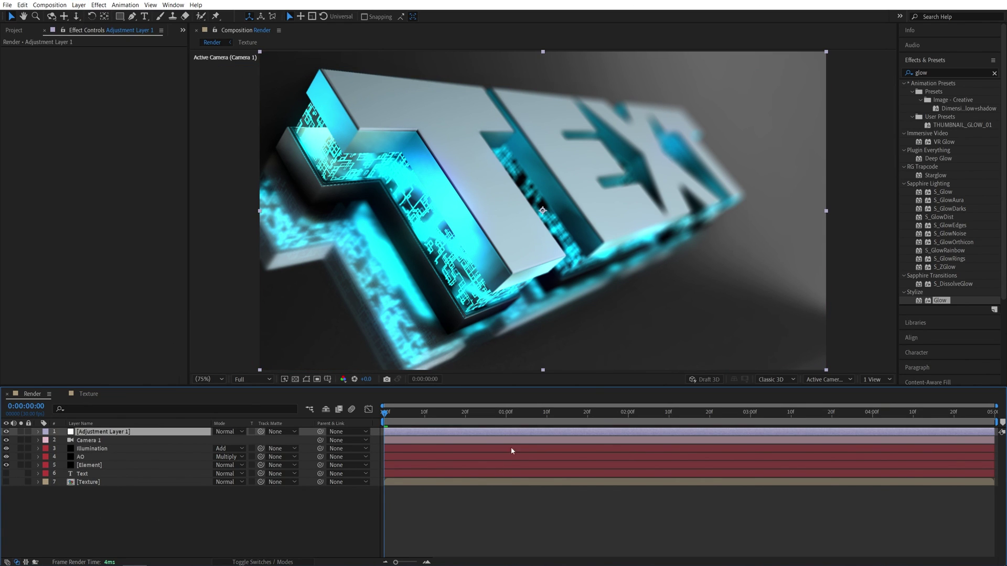
{"action": "double_click", "coordinate": [937, 74]}
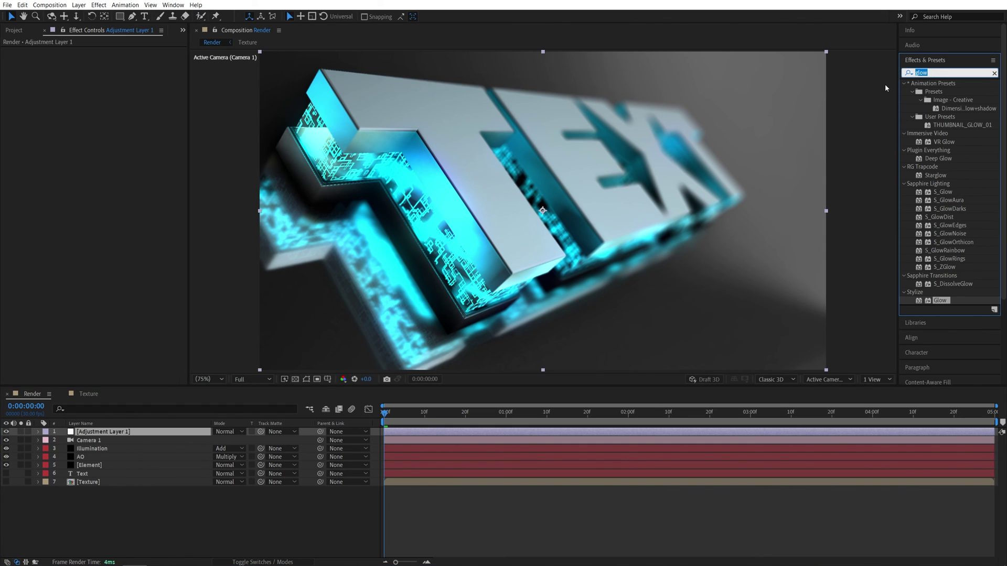
{"action": "type", "text": "curves"}
{"action": "left_click_drag", "start_coordinate": [941, 125], "coordinate": [134, 433]}
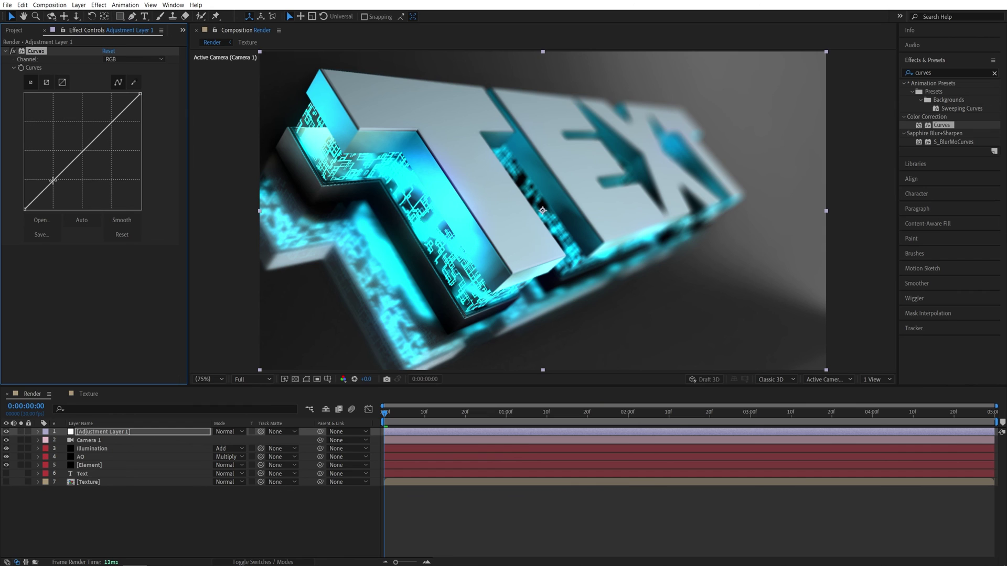
Bend the RGB curve into a contrast S-curve and raise the Blue channel curve.
{"action": "left_click_drag", "start_coordinate": [53, 181], "coordinate": [55, 183]}
{"action": "left_click_drag", "start_coordinate": [113, 124], "coordinate": [112, 122]}
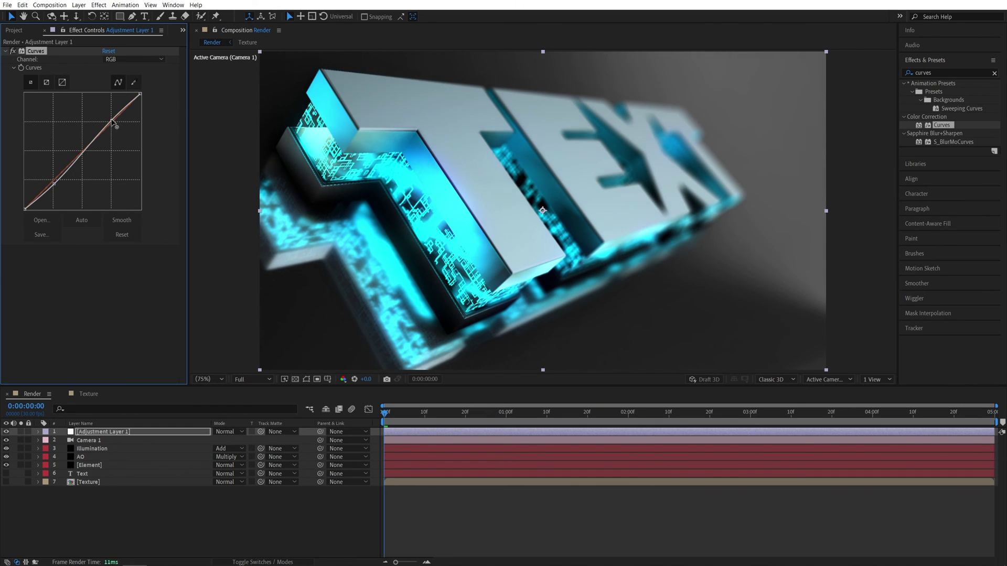
{"action": "left_click_drag", "start_coordinate": [54, 183], "coordinate": [54, 186]}
{"action": "left_click", "coordinate": [135, 60]}
{"action": "left_click", "coordinate": [115, 96]}
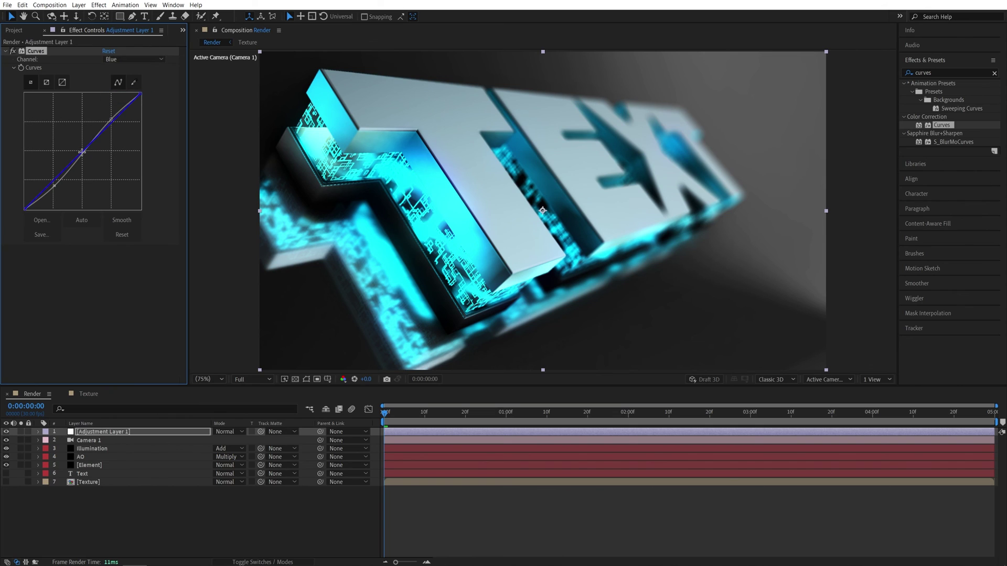
{"action": "left_click_drag", "start_coordinate": [81, 152], "coordinate": [79, 148]}
{"action": "left_click", "coordinate": [350, 521]}
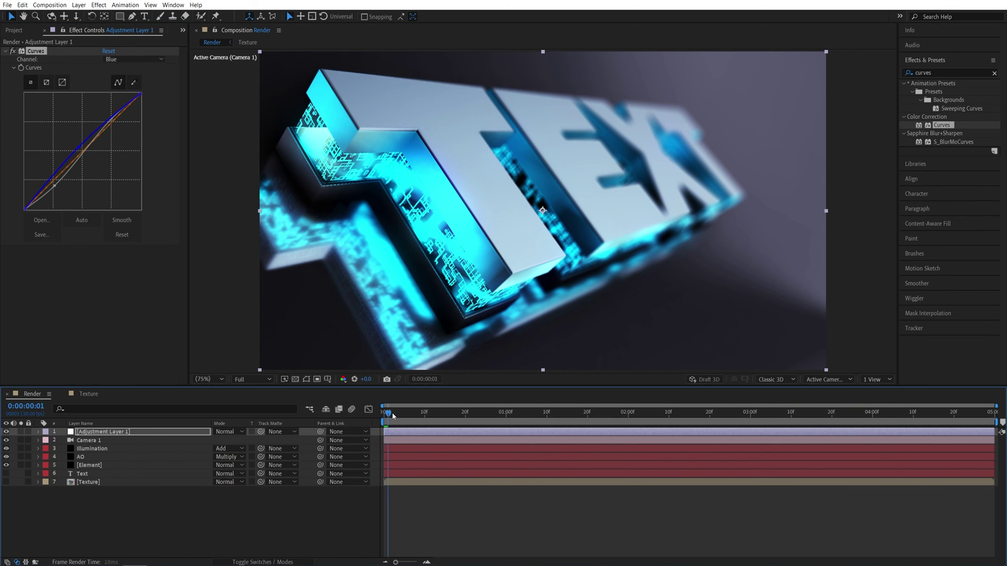
{"action": "key", "text": "space"}
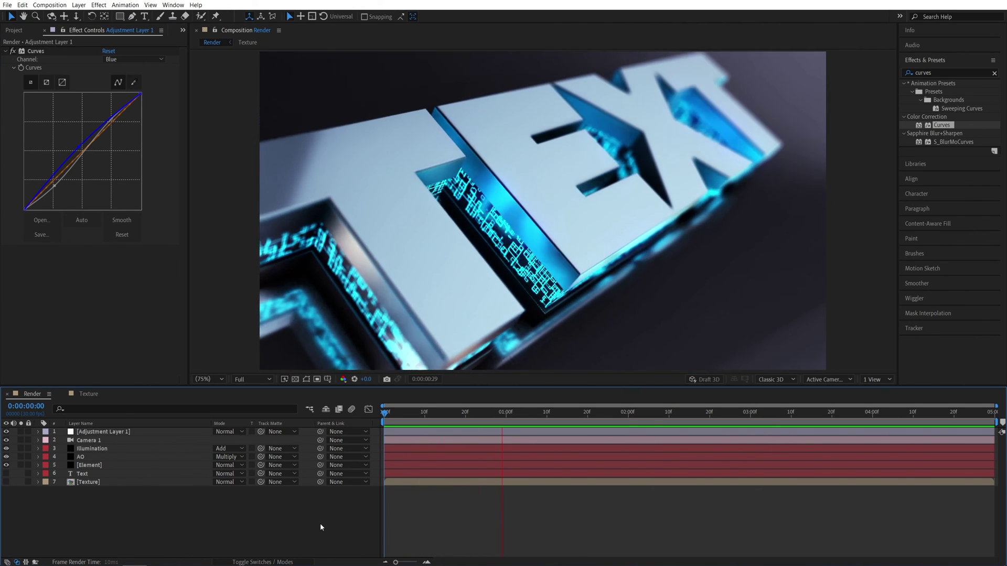